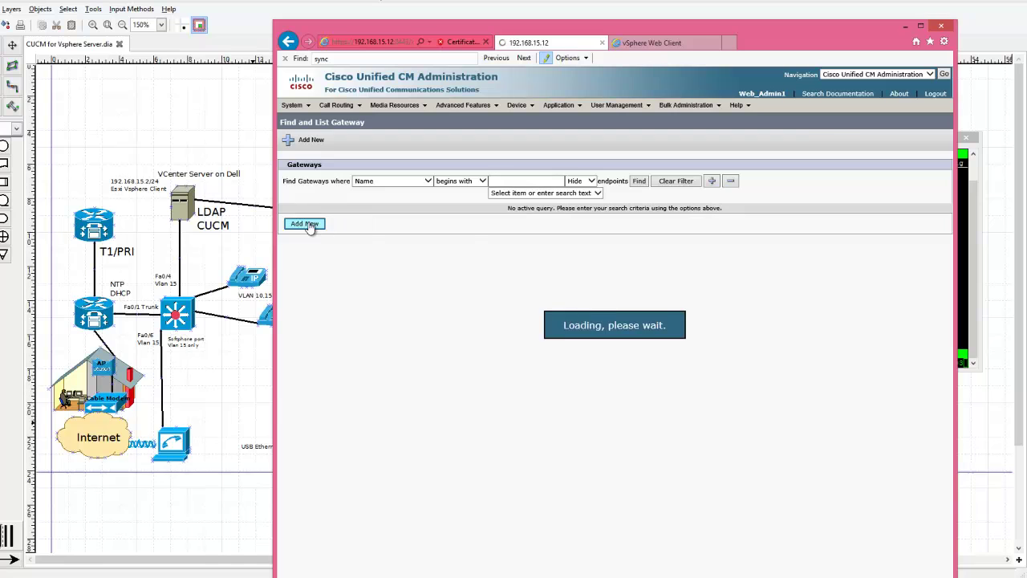
# Step: Choose Cisco 2811 as the type of the new gateway
pyautogui.click(418, 180)
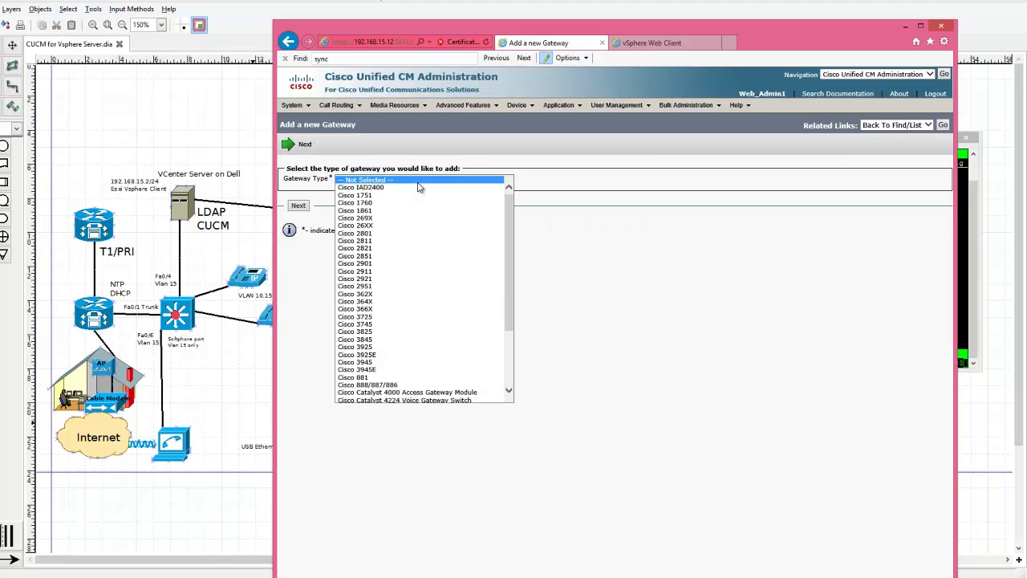
pyautogui.click(419, 245)
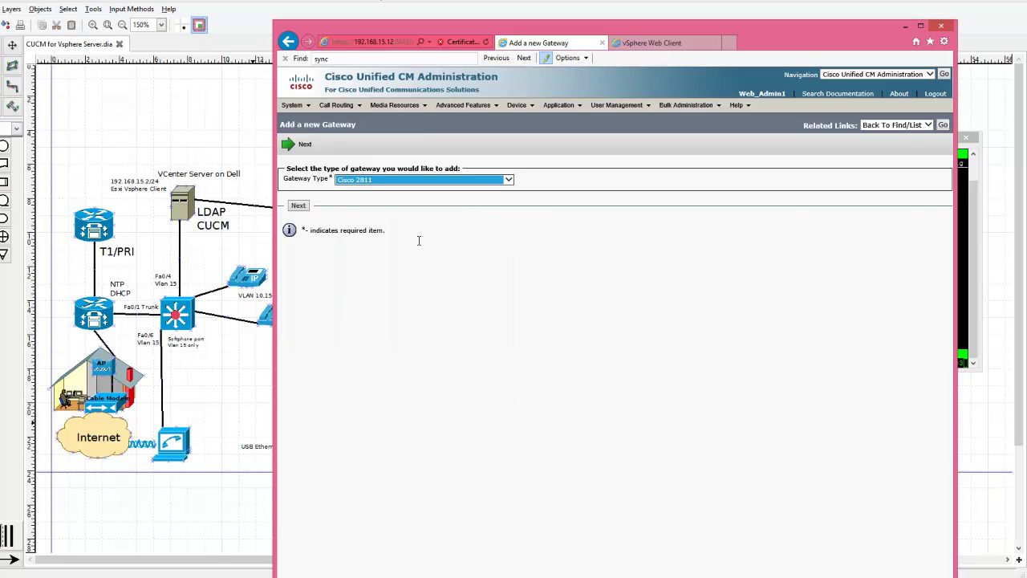
# Step: Switch to the RtrPod1 PuTTY session and run do sh ver to check the router's software version and hardware model
pyautogui.click(964, 228)
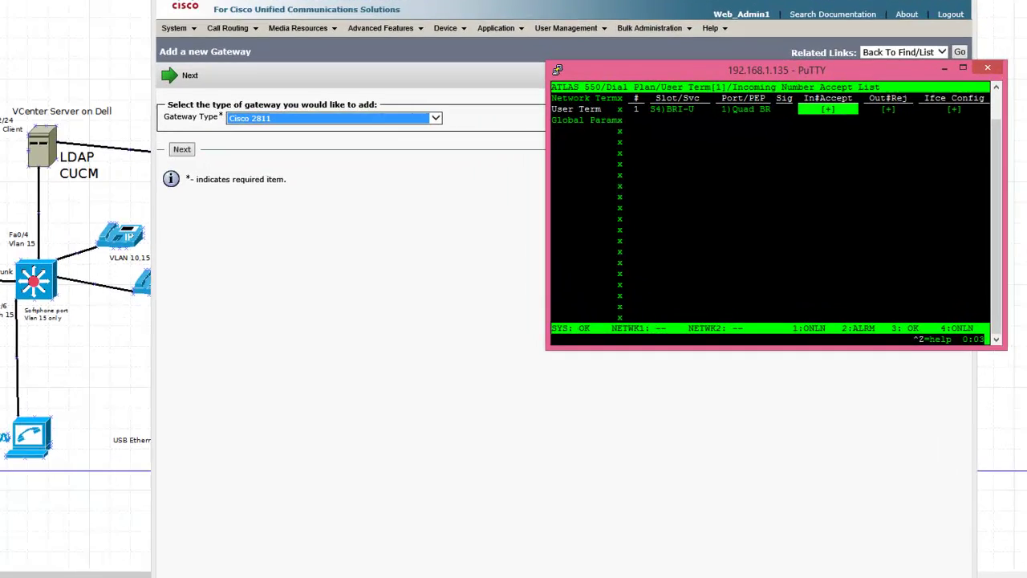
pyautogui.hotkey('alt', 'Tab')
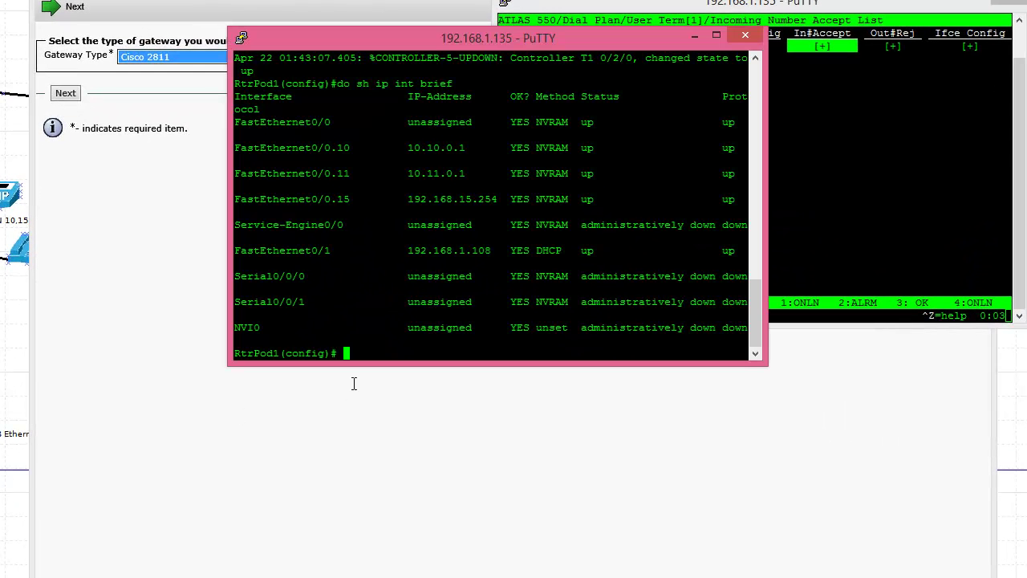
pyautogui.write('do sh ver')
pyautogui.press('Return')
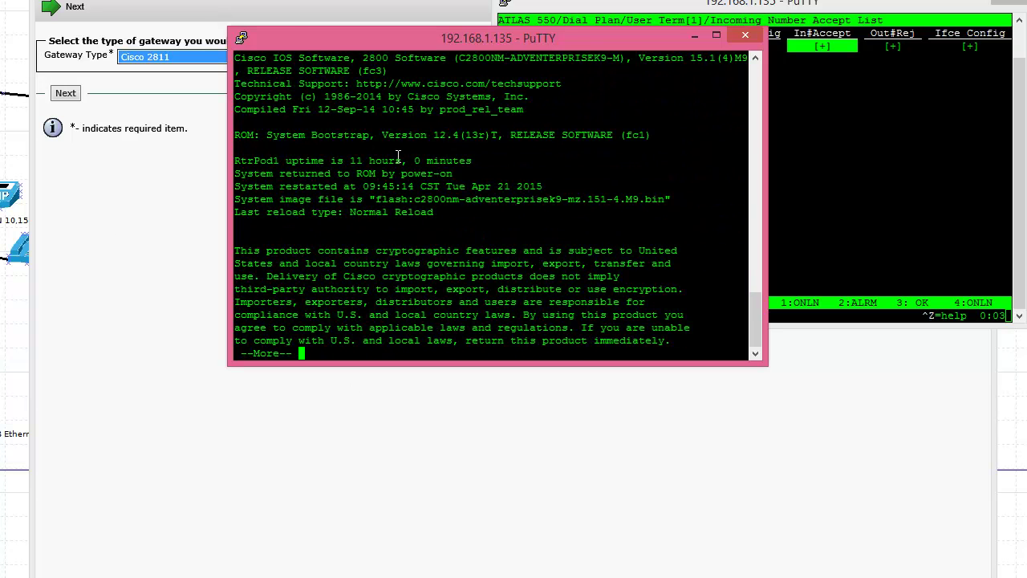
pyautogui.scroll(4, 449, 208)
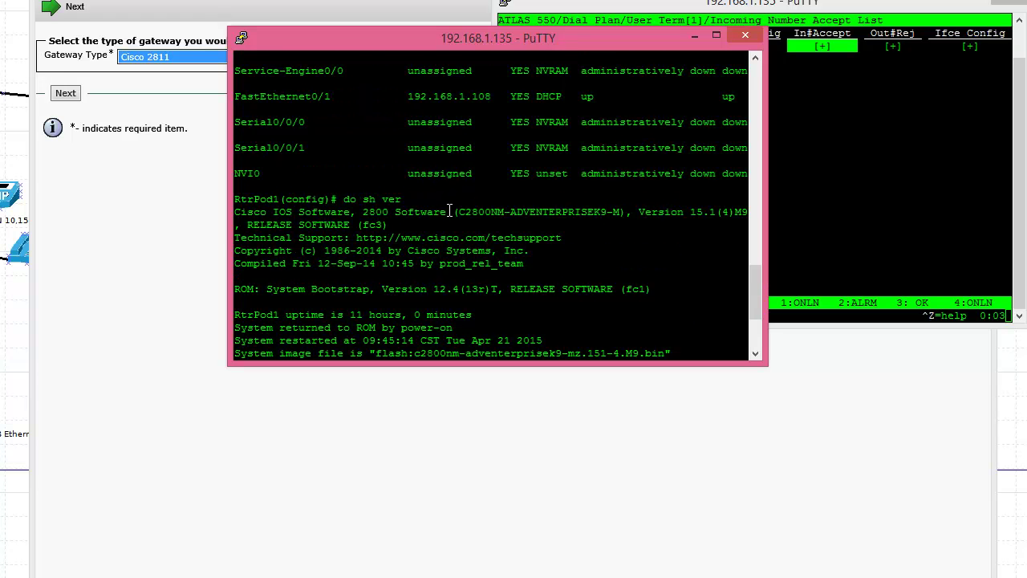
pyautogui.scroll(-4, 485, 273)
pyautogui.press('space')
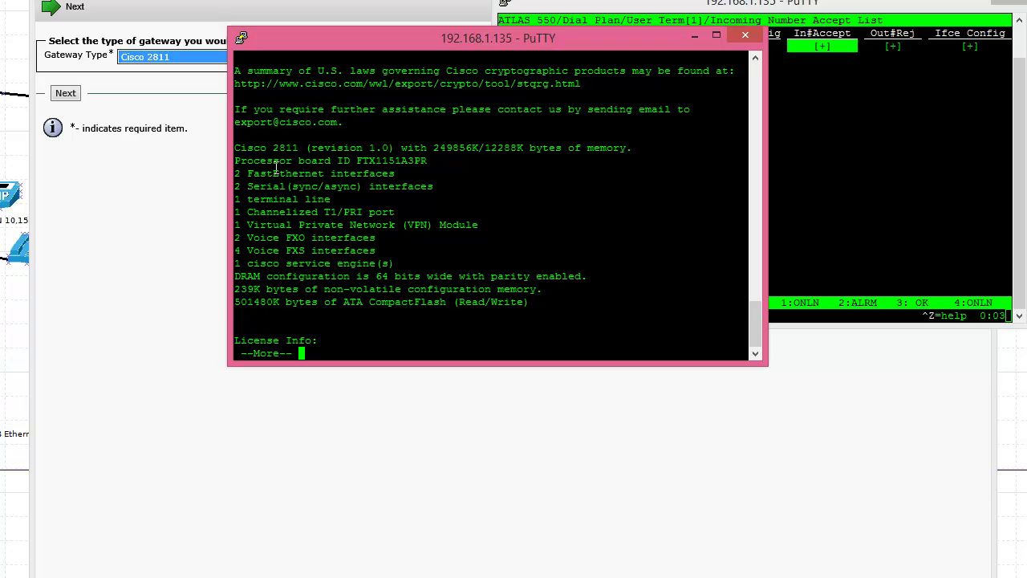
# Step: Return to the new gateway form, accept the gateway type and continue with MGCP as the protocol
pyautogui.click(200, 171)
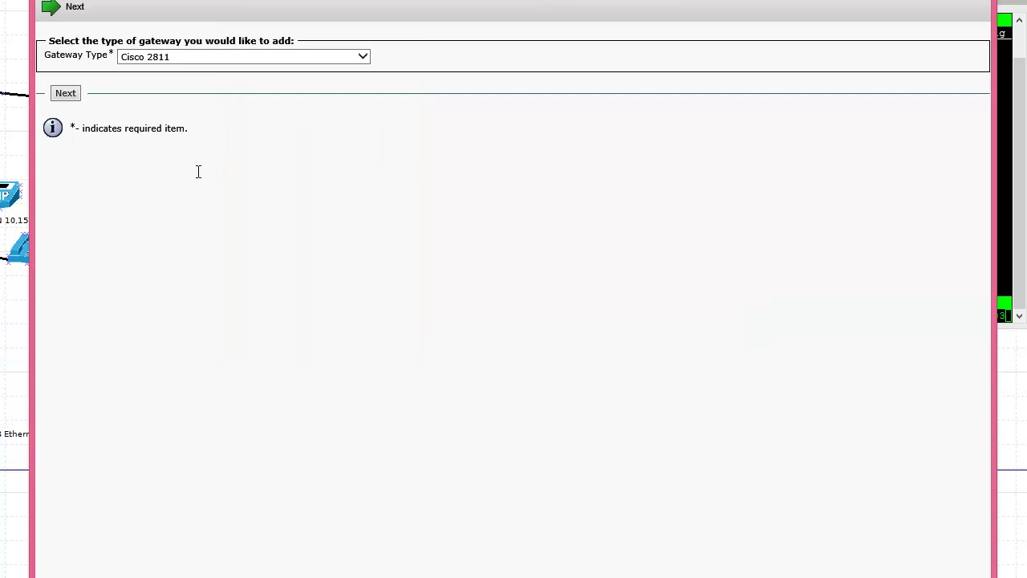
pyautogui.click(66, 95)
pyautogui.click(160, 73)
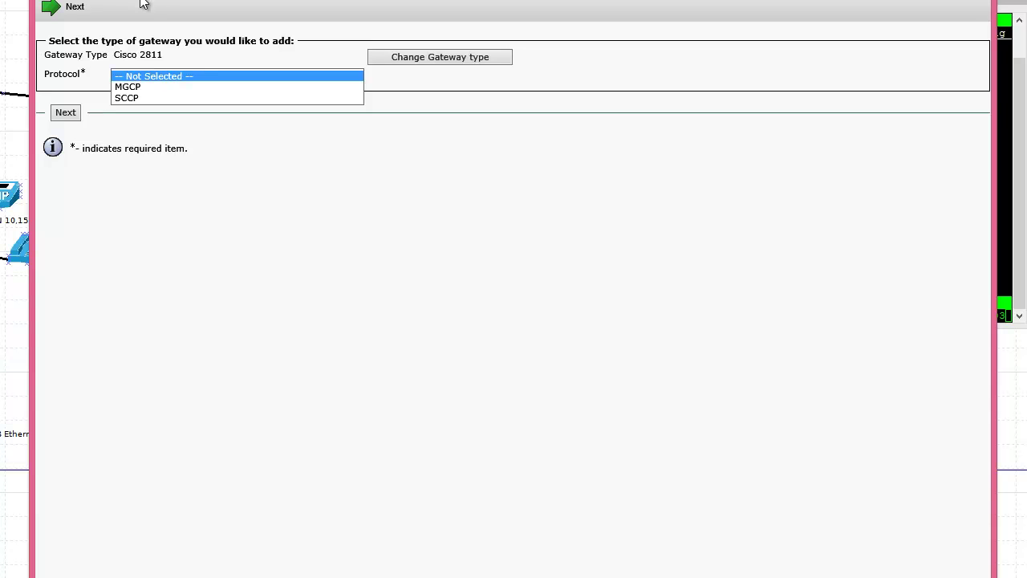
pyautogui.click(135, 87)
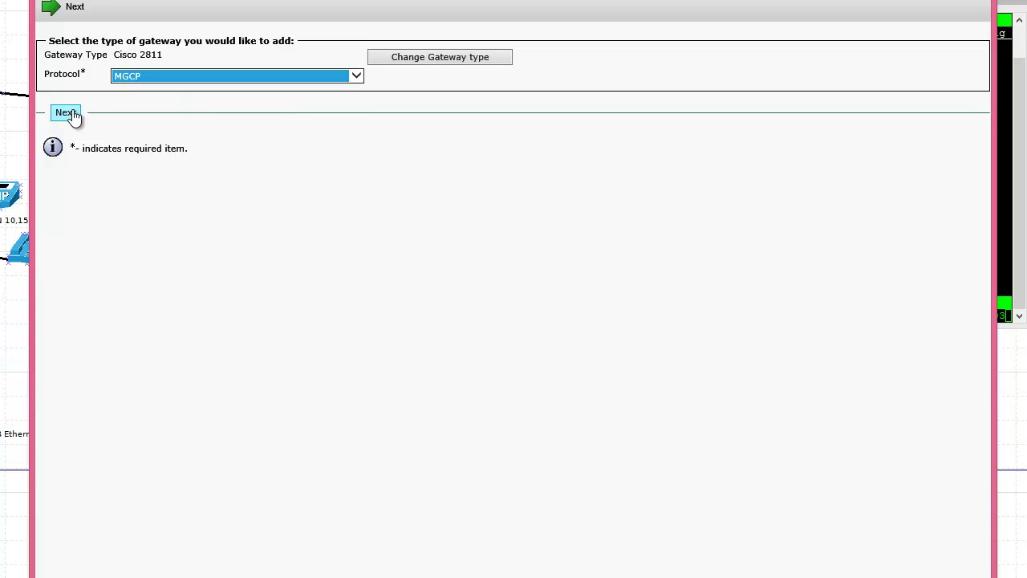
pyautogui.click(70, 113)
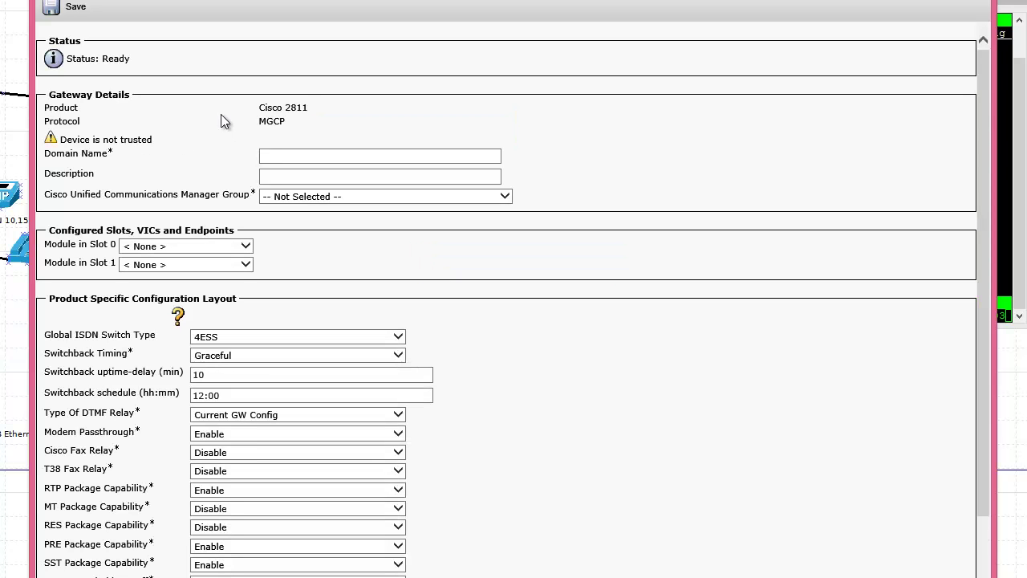
# Step: Back in the RtrPod1 PuTTY session, quit the version output and read through the whole running configuration with do sh run
pyautogui.click(275, 153)
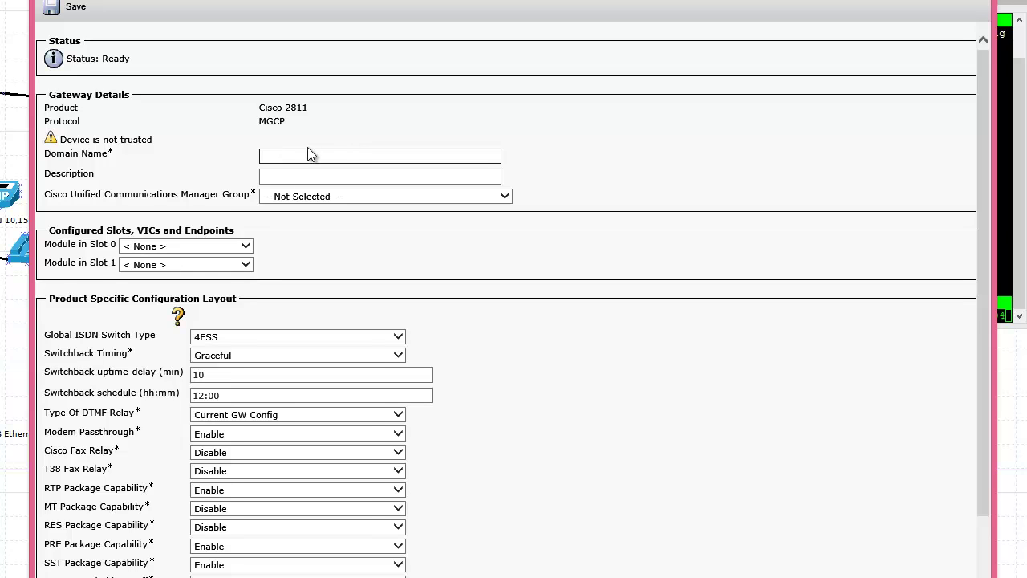
pyautogui.click(1003, 129)
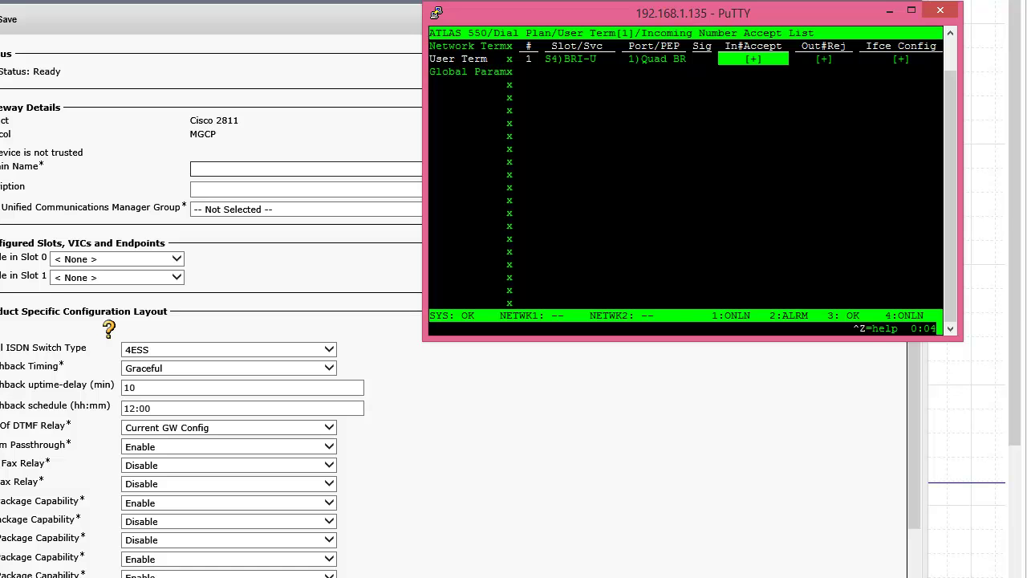
pyautogui.hotkey('alt', 'Tab')
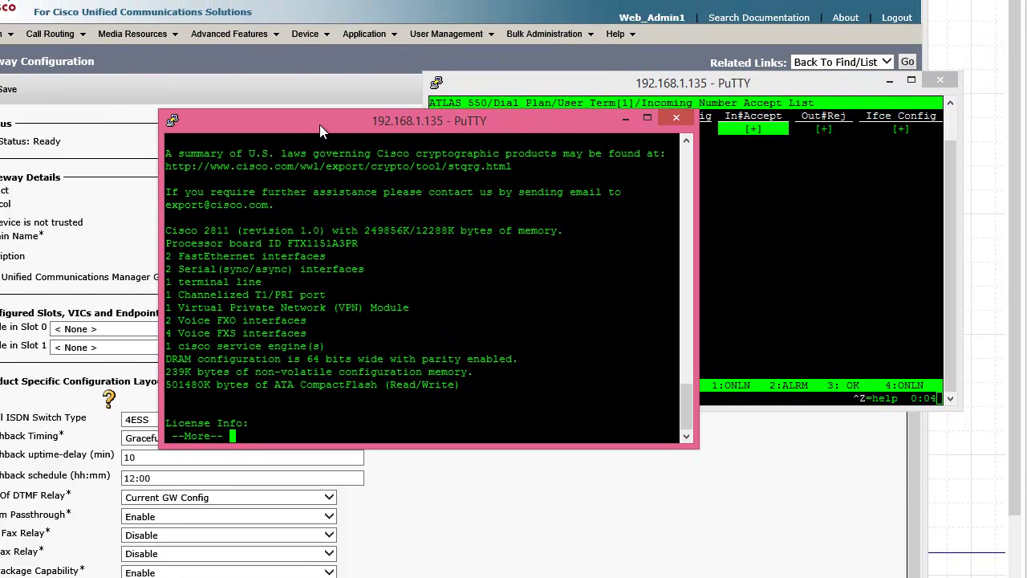
pyautogui.moveTo(319, 130); pyautogui.dragTo(455, 160)
pyautogui.write('q')
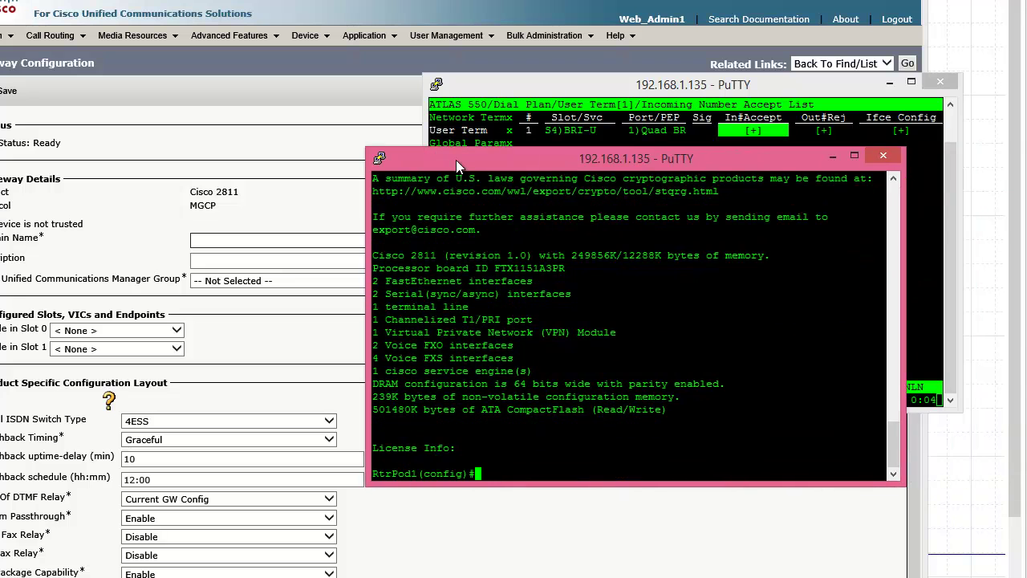
pyautogui.write('do sh run')
pyautogui.press('Return')
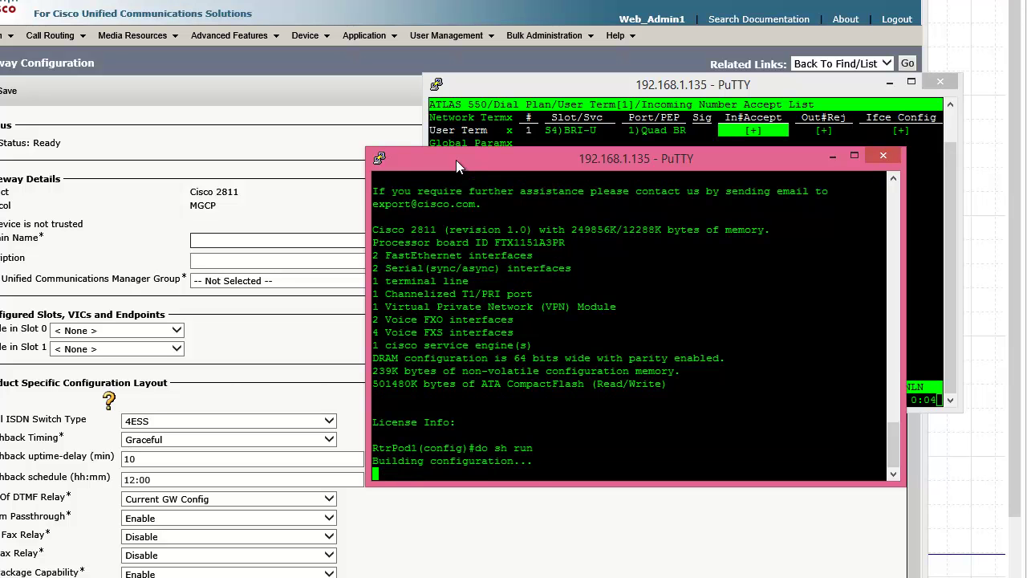
pyautogui.press('space')
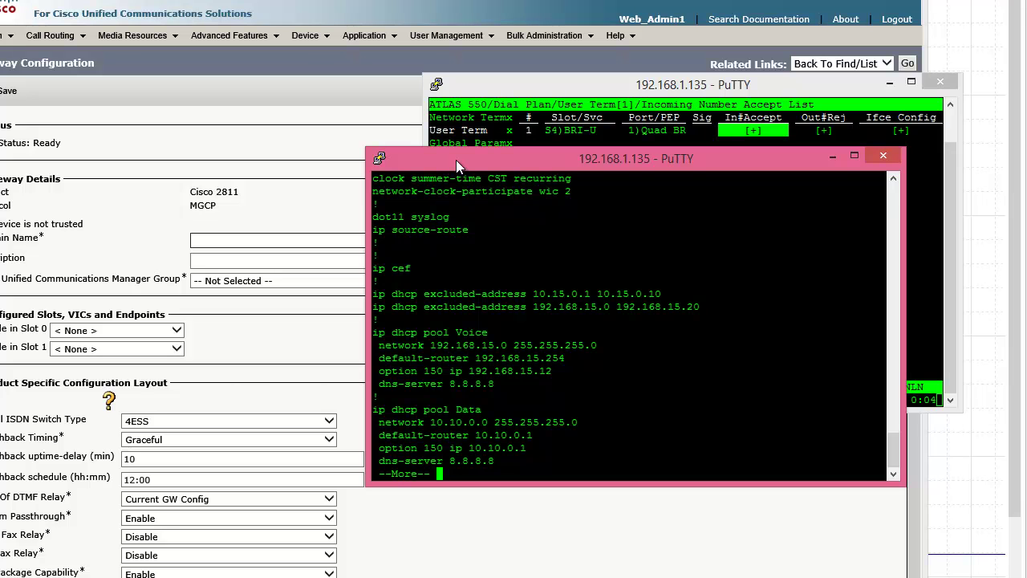
pyautogui.press('space')
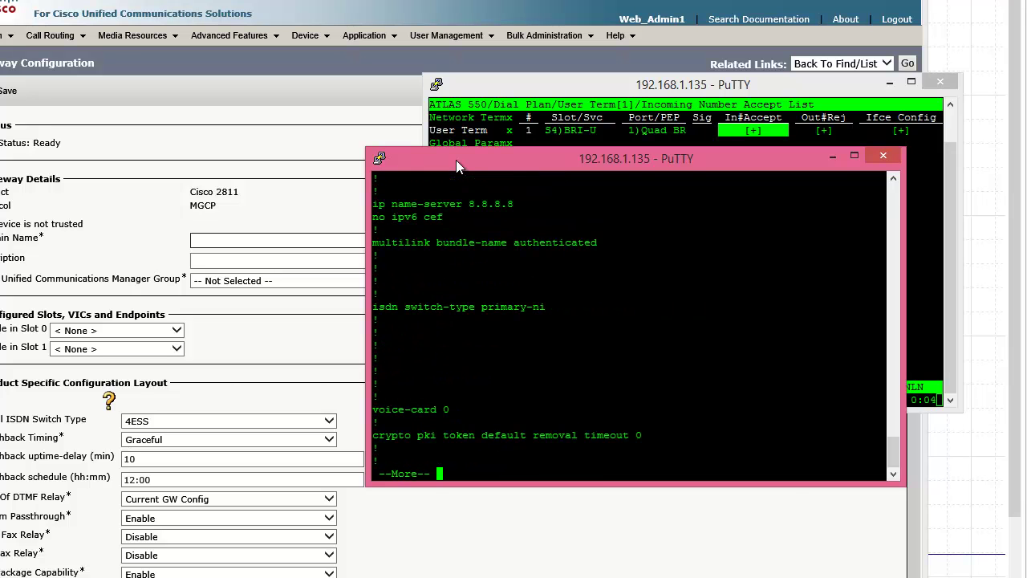
pyautogui.press('space')
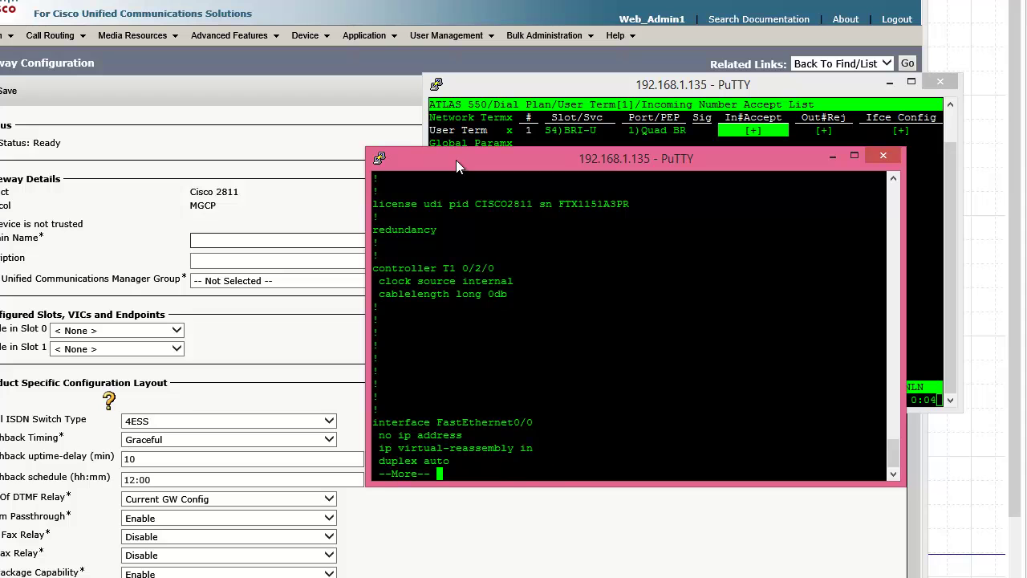
pyautogui.press('space')
pyautogui.press('space')
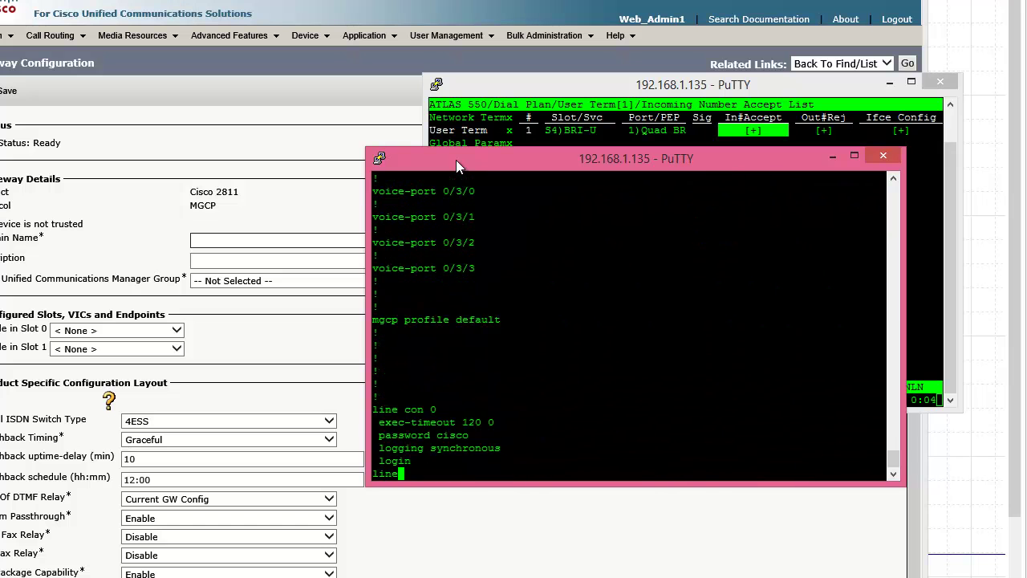
pyautogui.press('space')
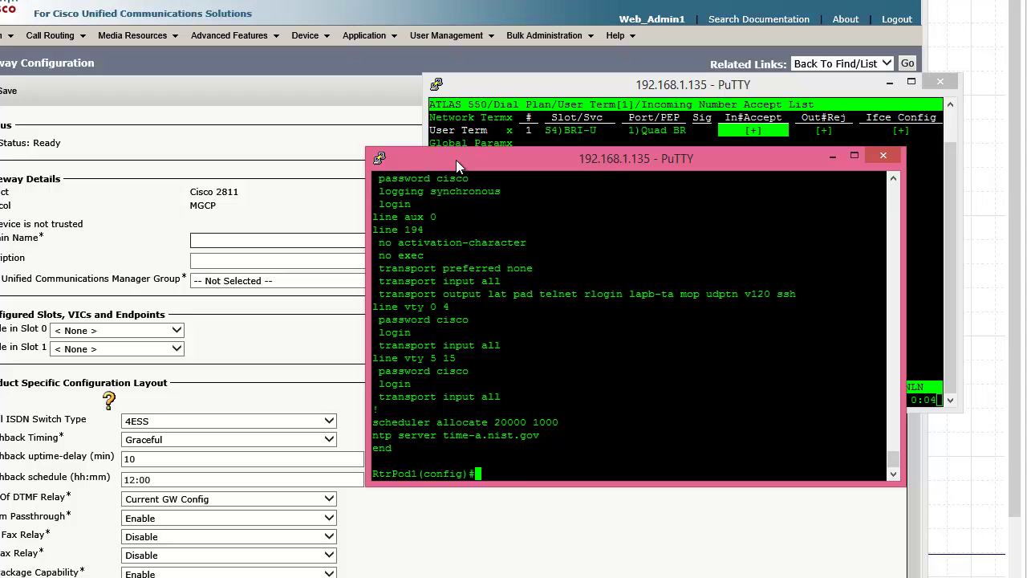
# Step: Set the router's domain name with the command ip domain-name ccnpvoice.local
pyautogui.write('conf')
pyautogui.press('BackSpace')
pyautogui.press('BackSpace')
pyautogui.press('BackSpace')
pyautogui.press('BackSpace')
pyautogui.press('BackSpace')
pyautogui.write('ip domain-name ccnpvoice.cm')
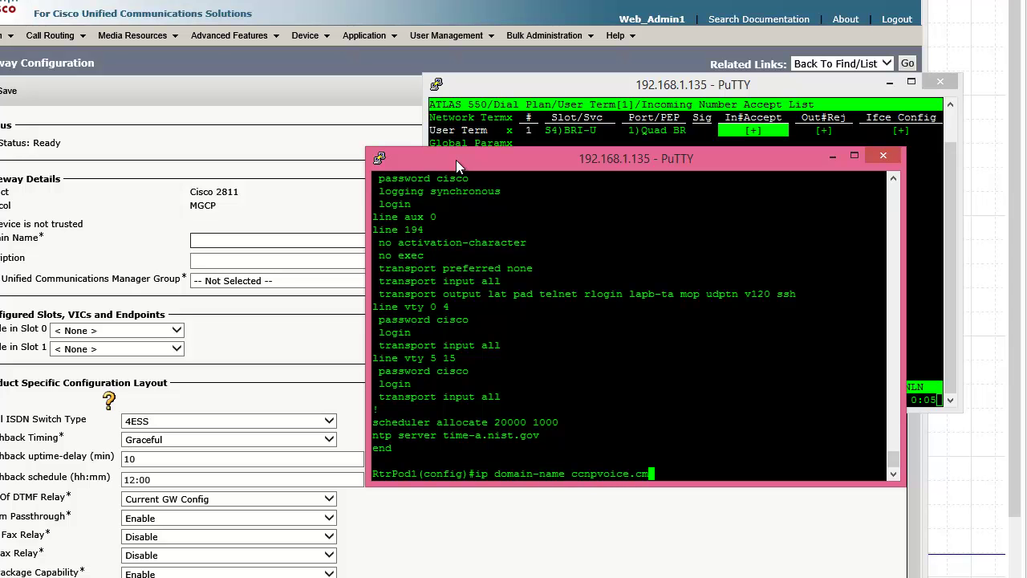
pyautogui.press('BackSpace')
pyautogui.write('o')
pyautogui.press('BackSpace')
pyautogui.press('BackSpace')
pyautogui.write('local')
pyautogui.press('Return')
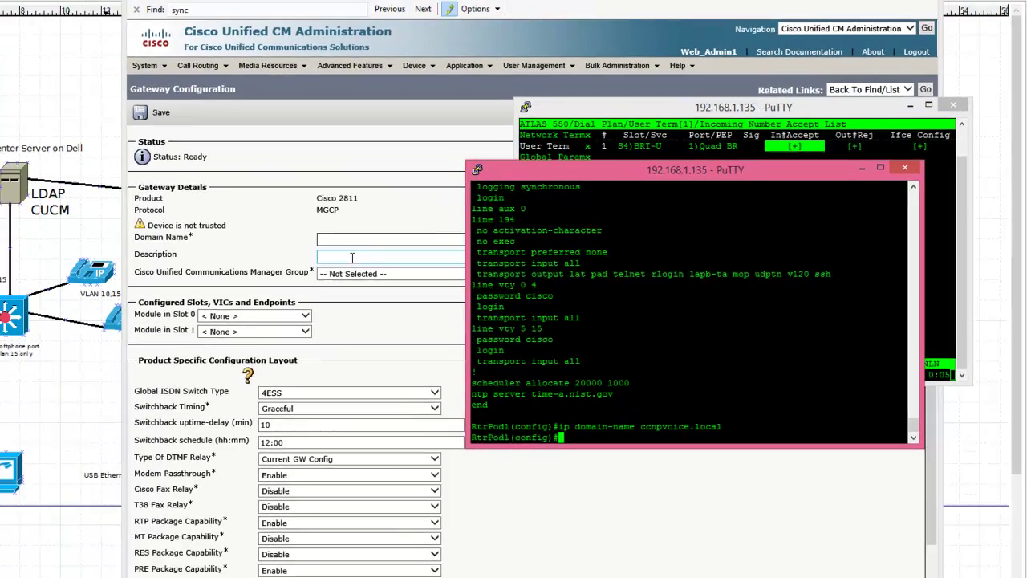
# Step: In the CUCM gateway details, enter domain name ccnpvoice.local and description HQ MGCP Gateway, and choose the Single Server Communications Manager group
pyautogui.click(241, 240)
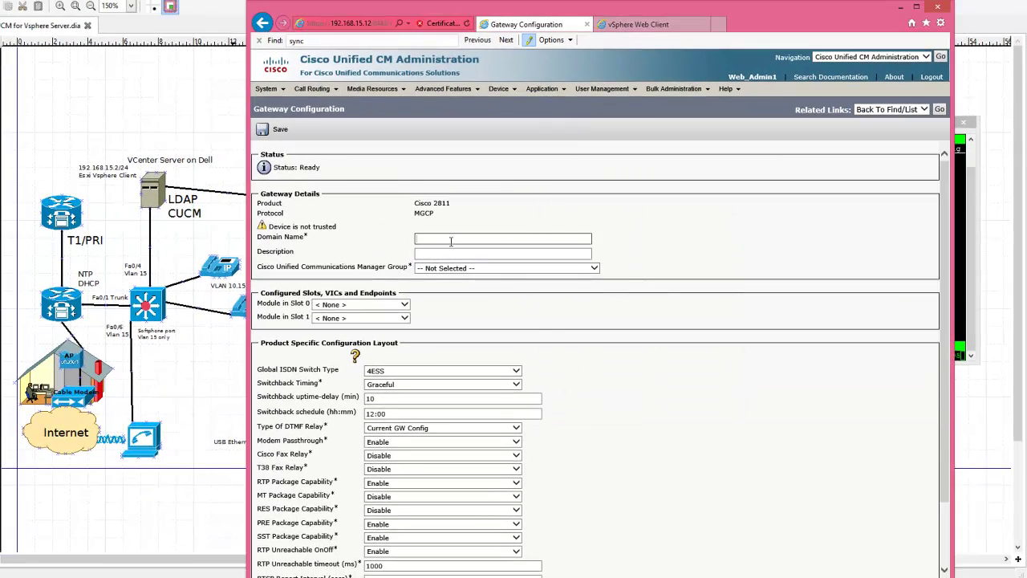
pyautogui.write('ccnpvoice.local')
pyautogui.click(434, 252)
pyautogui.write('ccnpvoice.local')
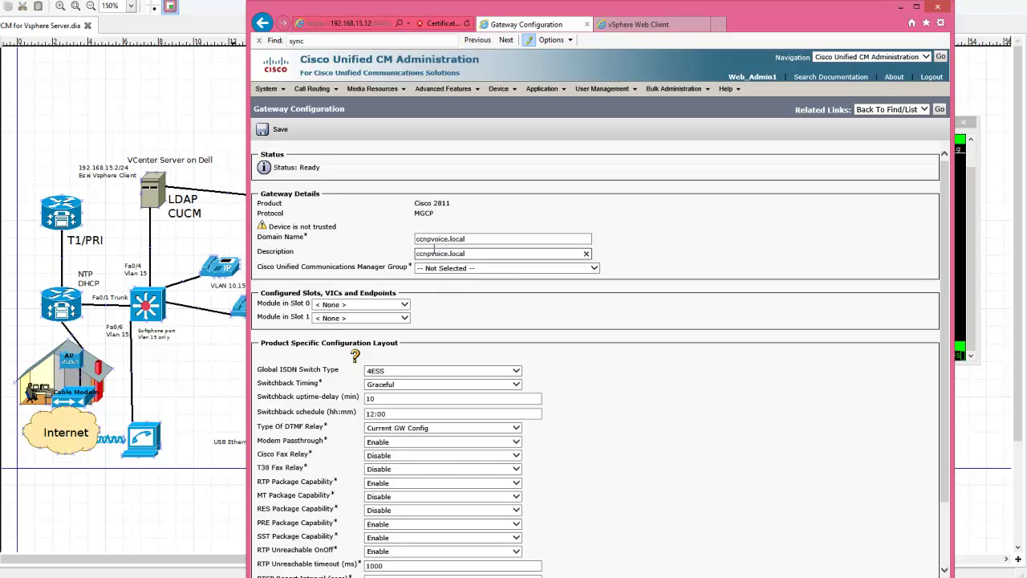
pyautogui.moveTo(472, 252); pyautogui.dragTo(365, 254)
pyautogui.write('HQ MGCP Gateway')
pyautogui.click(456, 268)
pyautogui.click(459, 276)
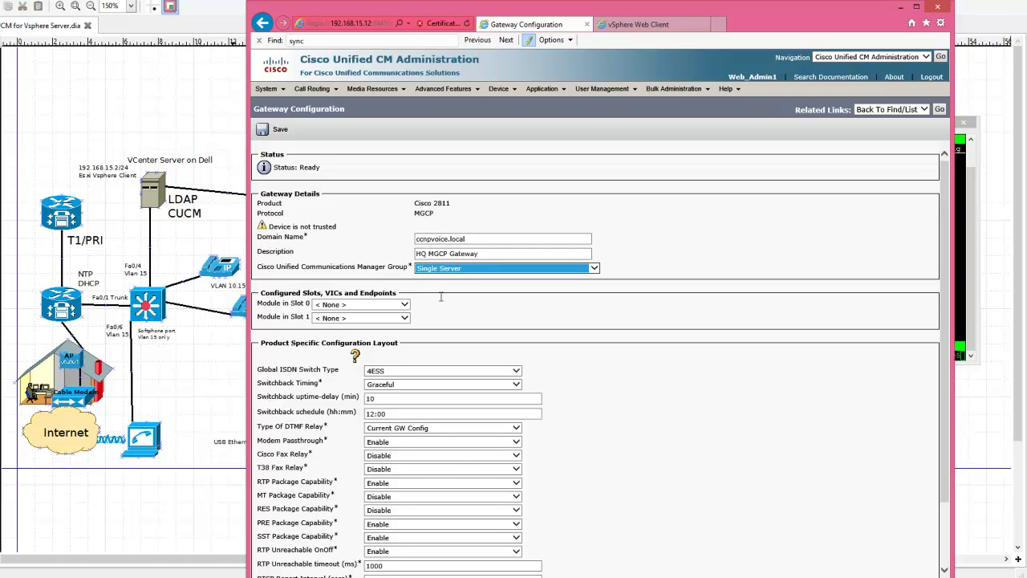
# Step: Review the modules offered for Slot 1 and set the module in Slot 0 to NM-4VWIC-MBRD
pyautogui.click(386, 312)
pyautogui.click(384, 316)
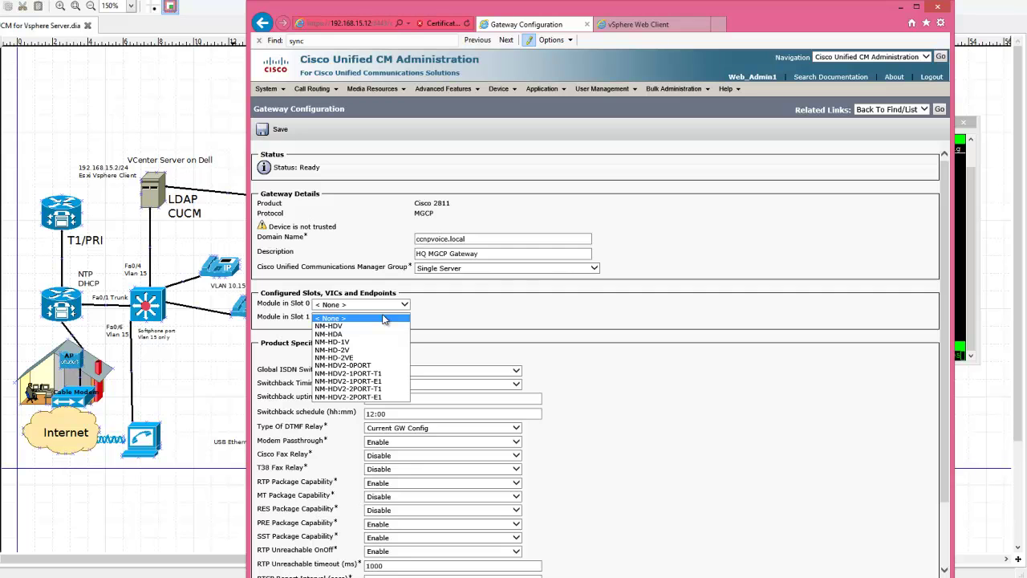
pyautogui.click(434, 303)
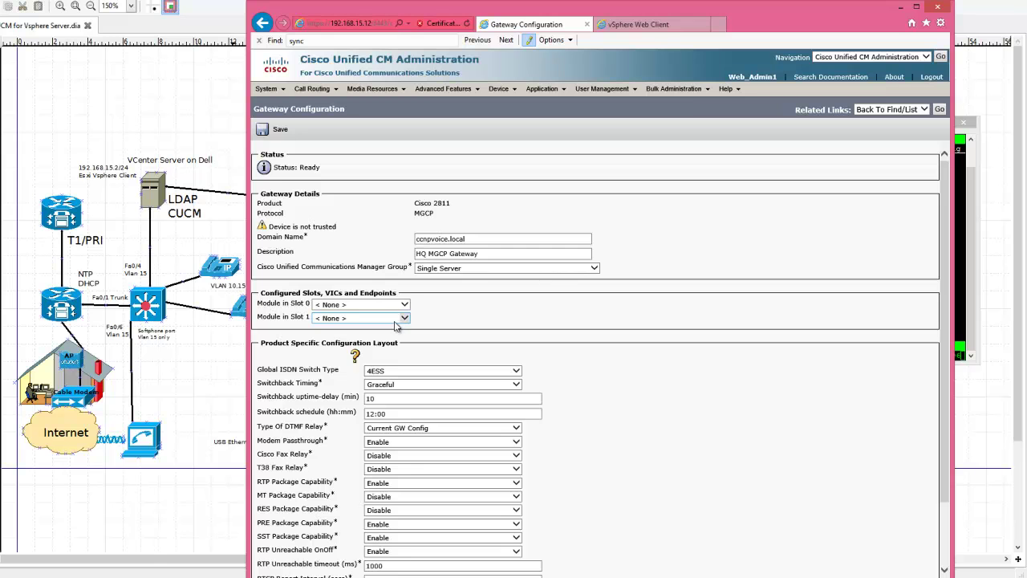
pyautogui.click(397, 319)
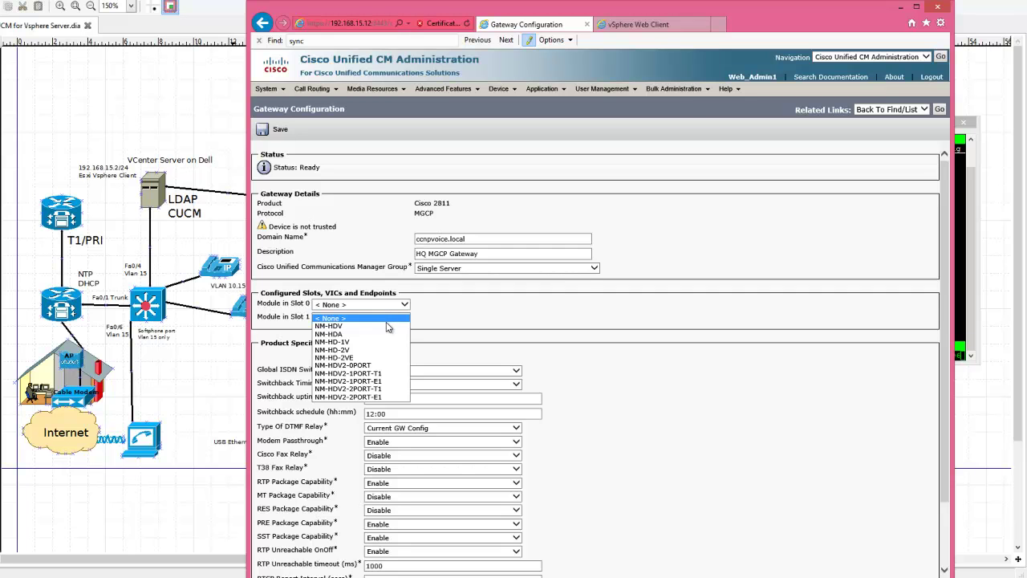
pyautogui.click(386, 306)
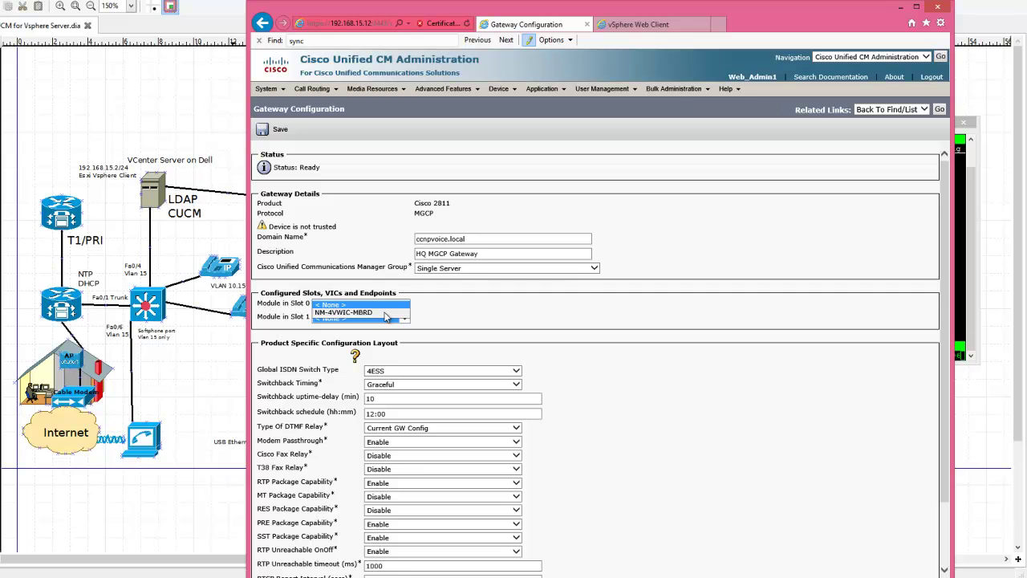
pyautogui.click(386, 313)
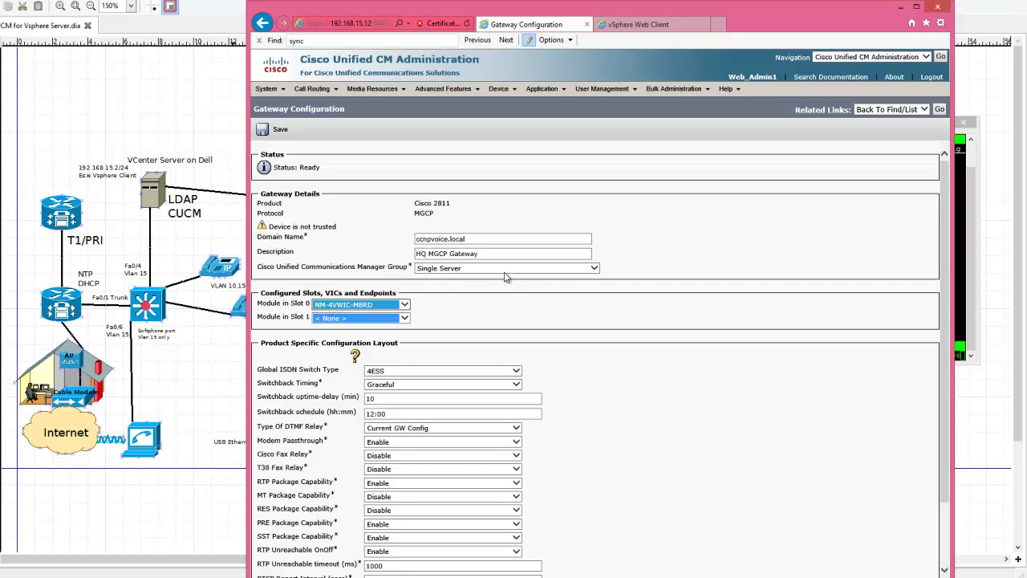
# Step: Switch to the RtrPod1 PuTTY session and run do sh inventory to examine the router's installed cards and their subslots
pyautogui.click(957, 284)
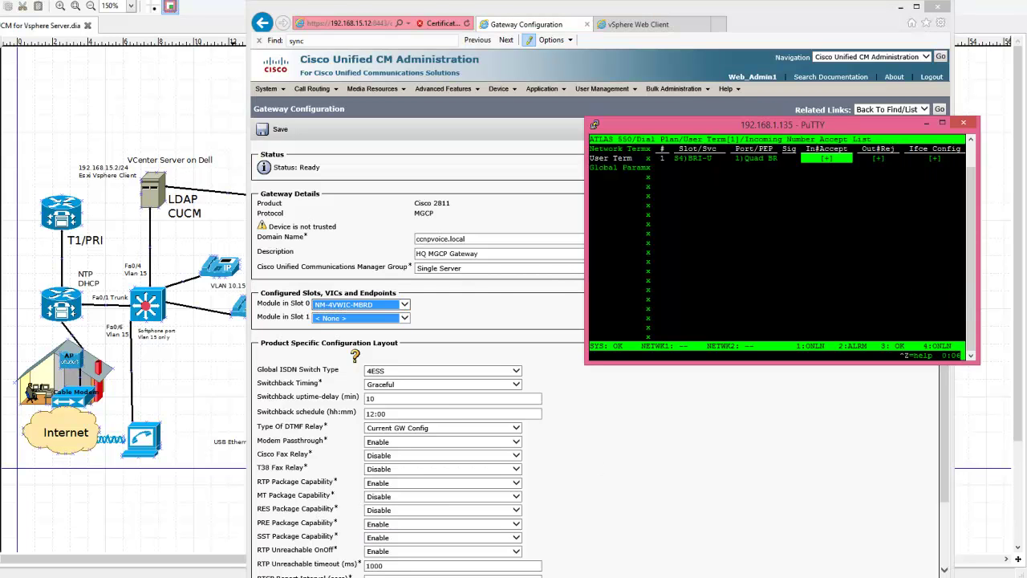
pyautogui.click(24, 554)
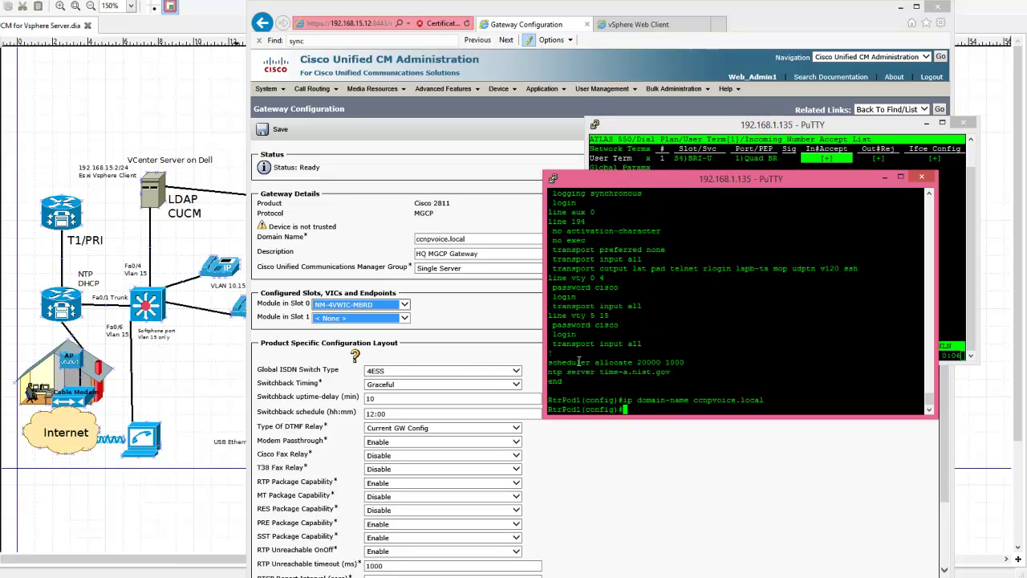
pyautogui.write('do sh inventory')
pyautogui.press('Return')
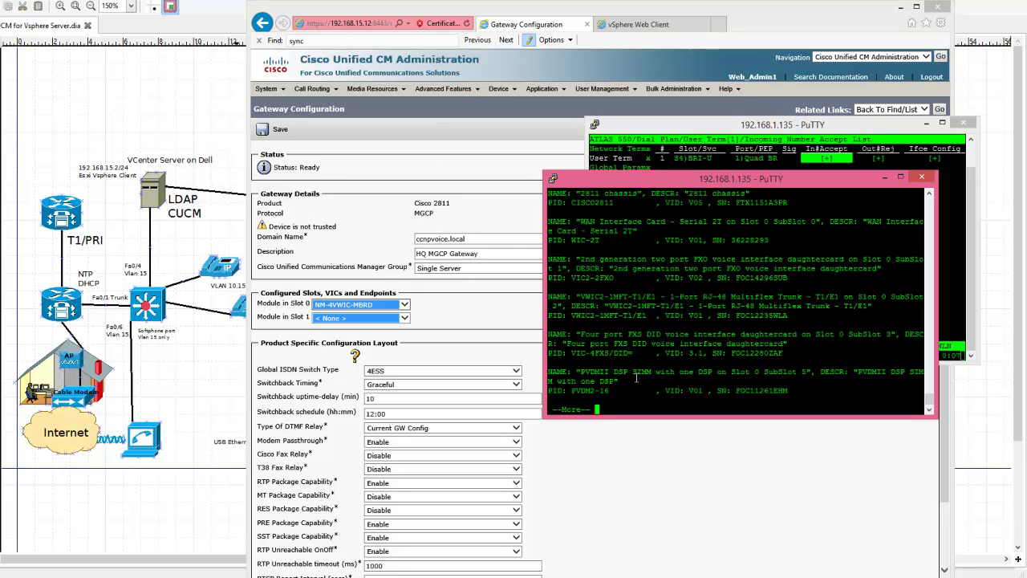
# Step: Set the module in Slot 1 to NM-HDV2-1PORT-T1 and the module in Slot 0 to None
pyautogui.click(357, 318)
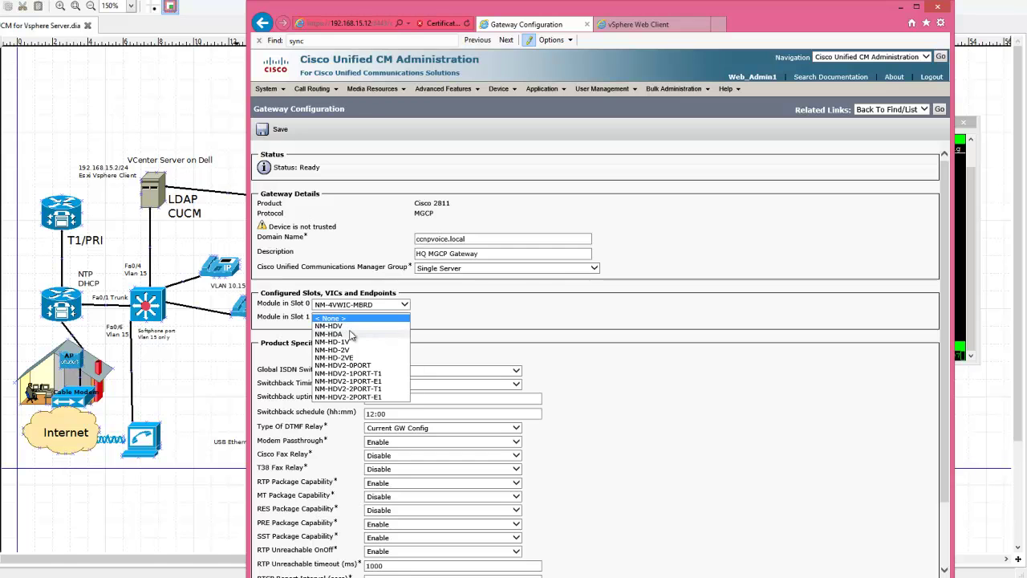
pyautogui.click(376, 379)
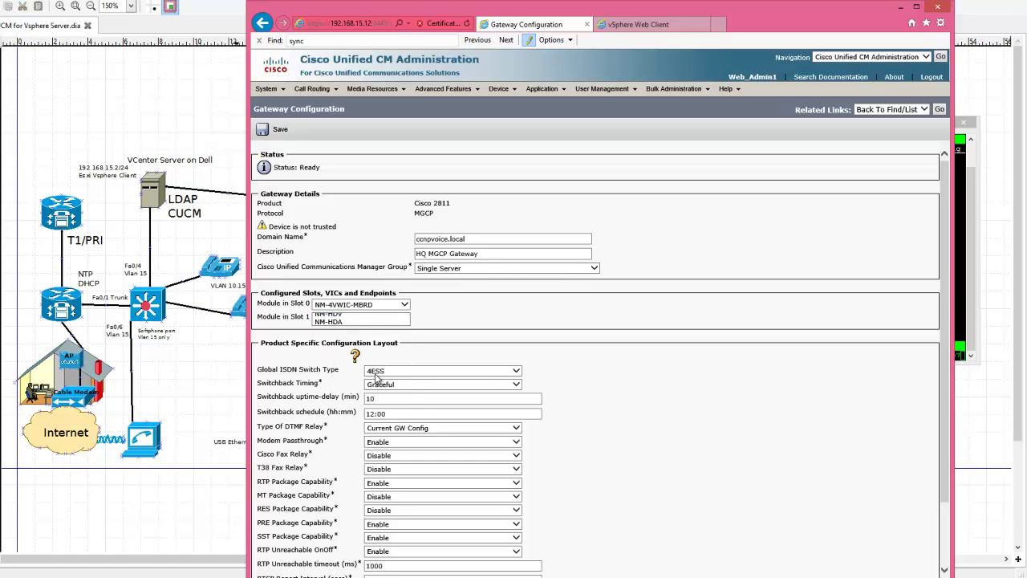
pyautogui.click(390, 306)
pyautogui.click(390, 297)
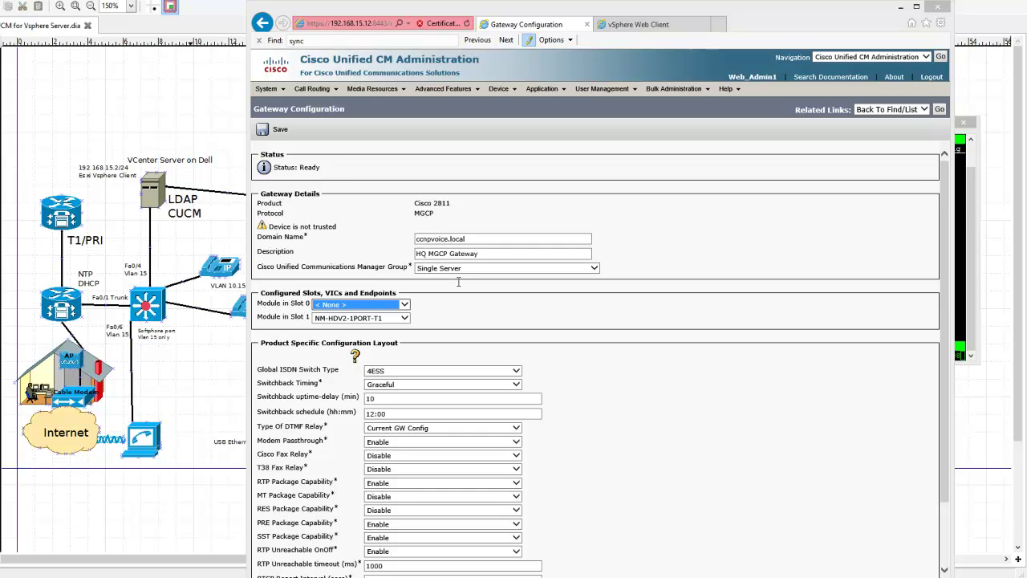
# Step: Set the gateway's Global ISDN Switch Type to NI2 and save the gateway configuration
pyautogui.click(459, 371)
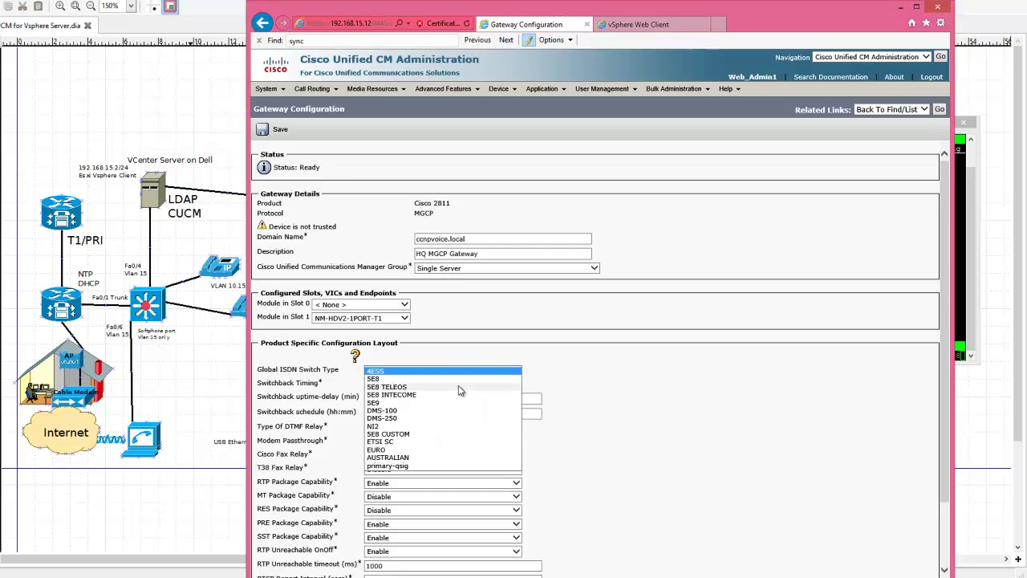
pyautogui.click(458, 426)
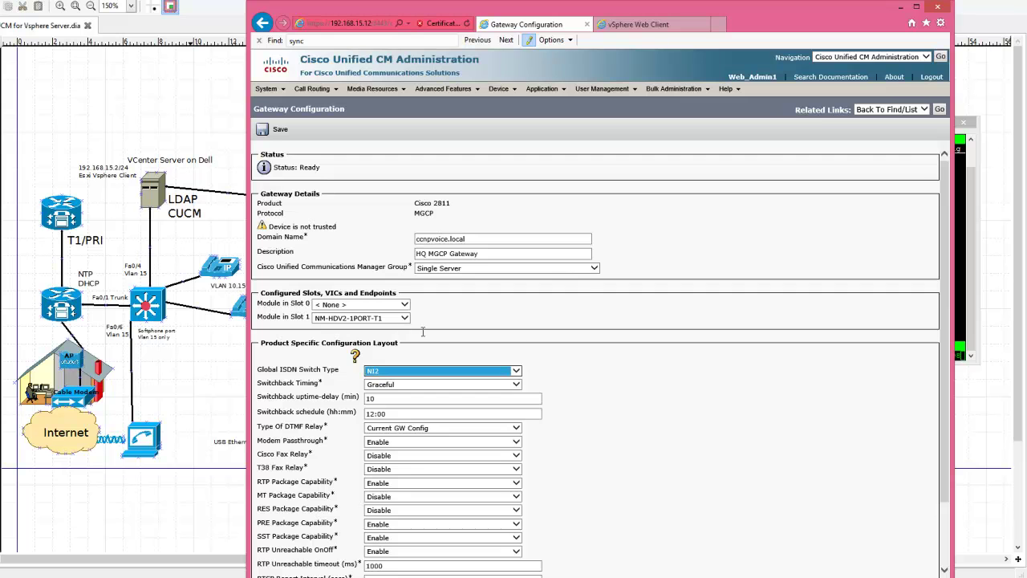
pyautogui.click(765, 454)
pyautogui.scroll(-2, 765, 454)
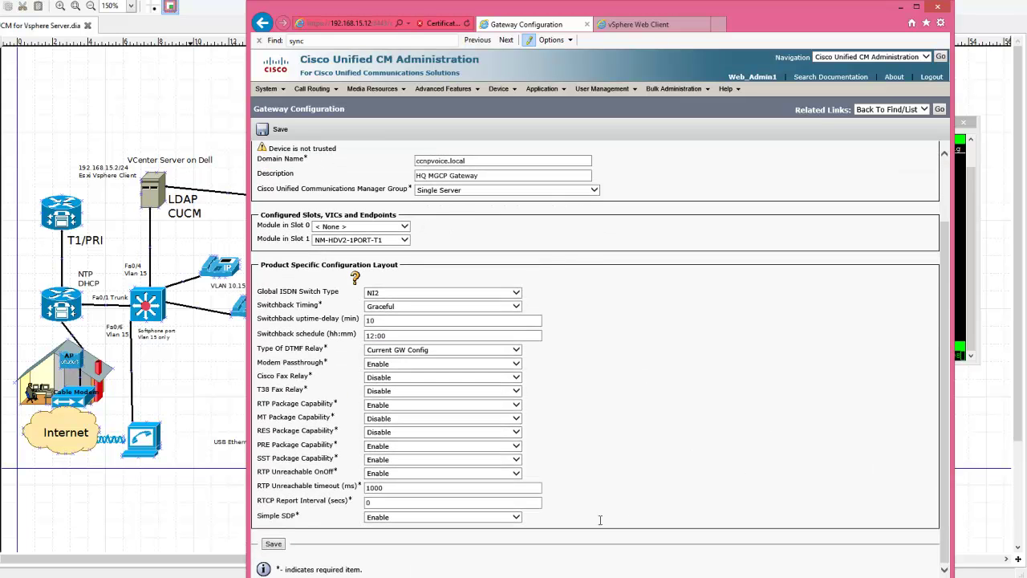
pyautogui.click(273, 544)
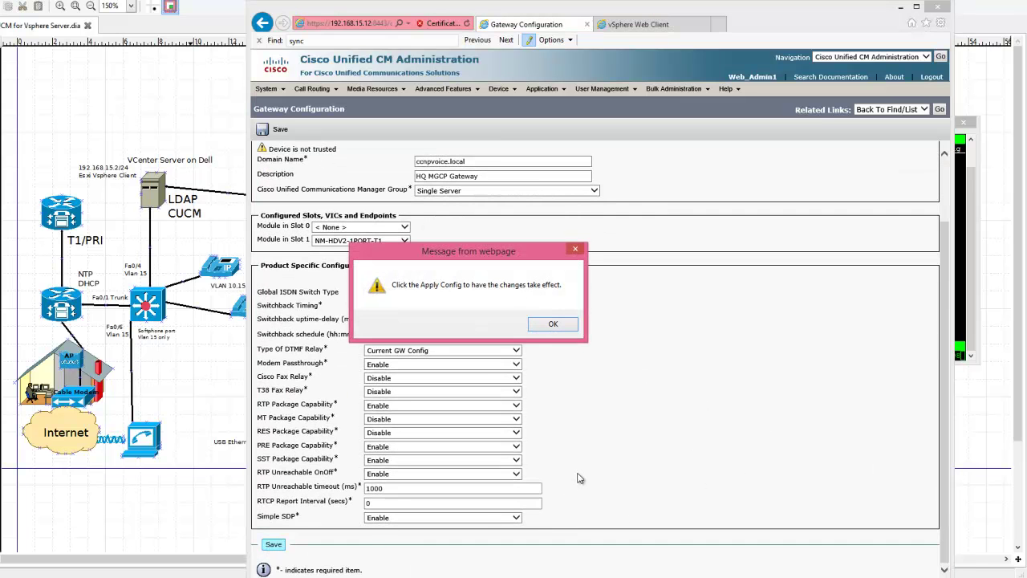
pyautogui.click(566, 324)
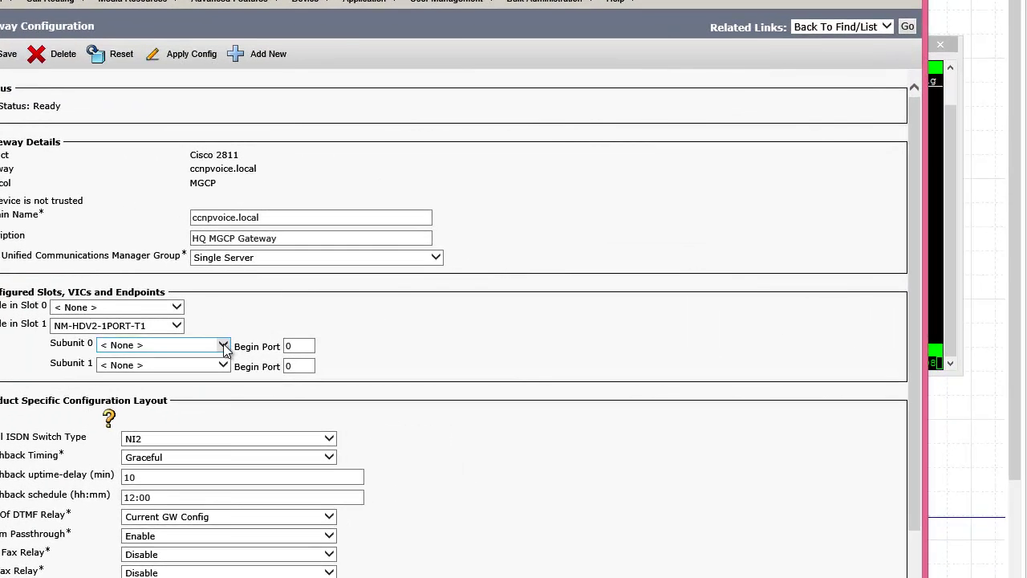
# Step: Check the T1/E1 card's name in the PuTTY router inventory and set Slot 1's Subunit 0 to VWIC2-1MFT-T1E1-T1 in CUCM
pyautogui.click(223, 345)
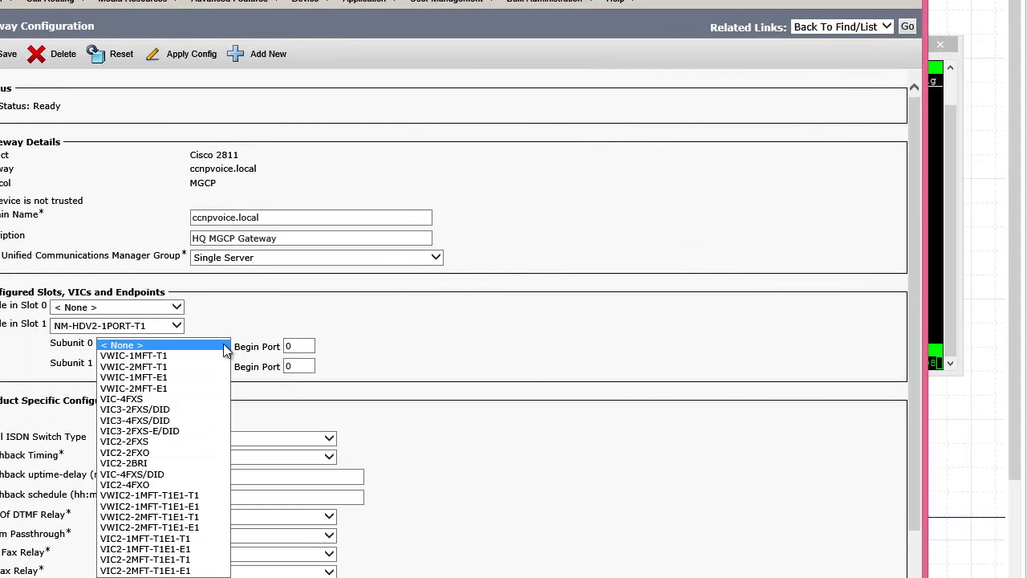
pyautogui.click(948, 320)
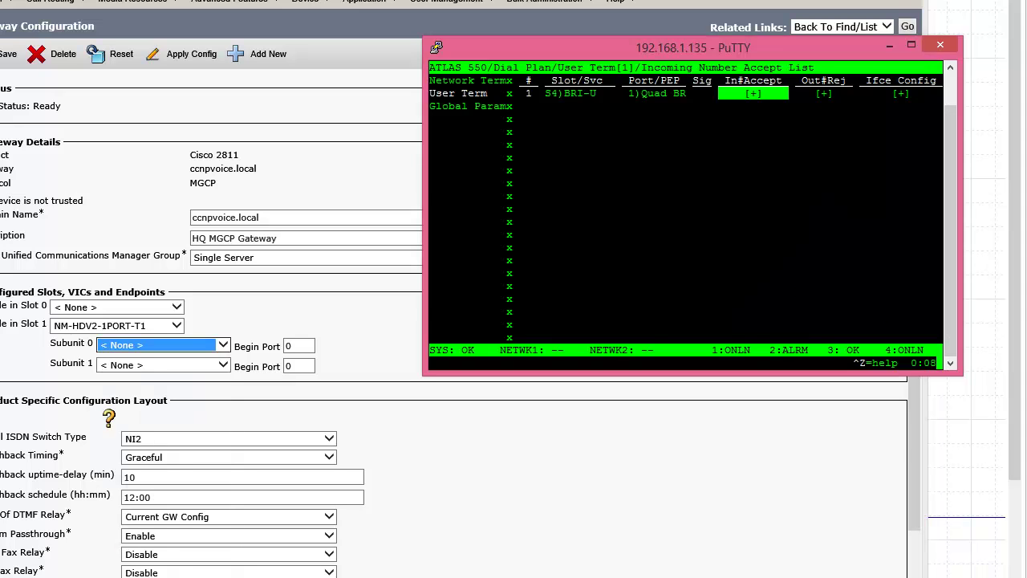
pyautogui.hotkey('alt', 'Tab')
pyautogui.moveTo(417, 283); pyautogui.dragTo(527, 282)
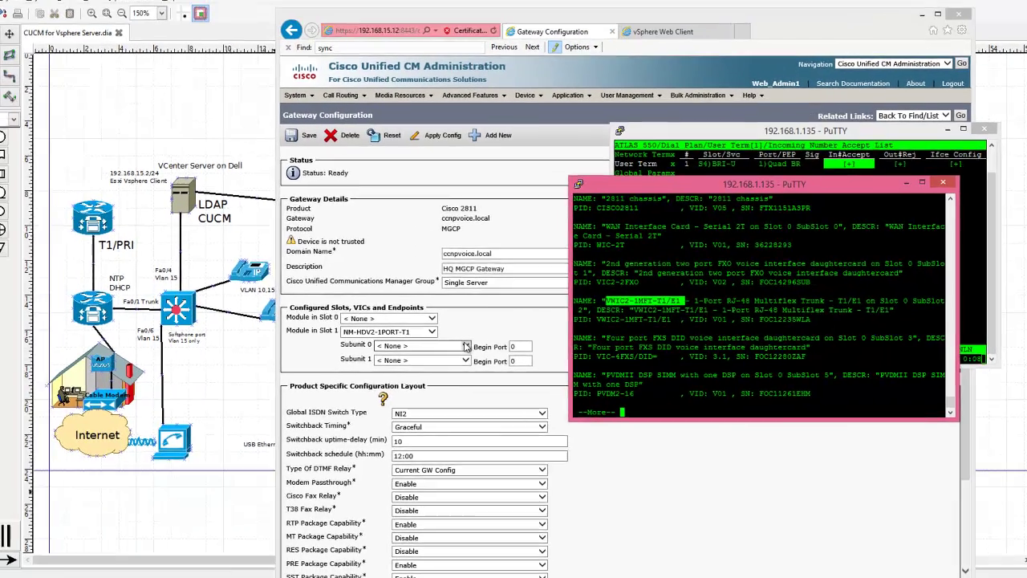
pyautogui.click(466, 346)
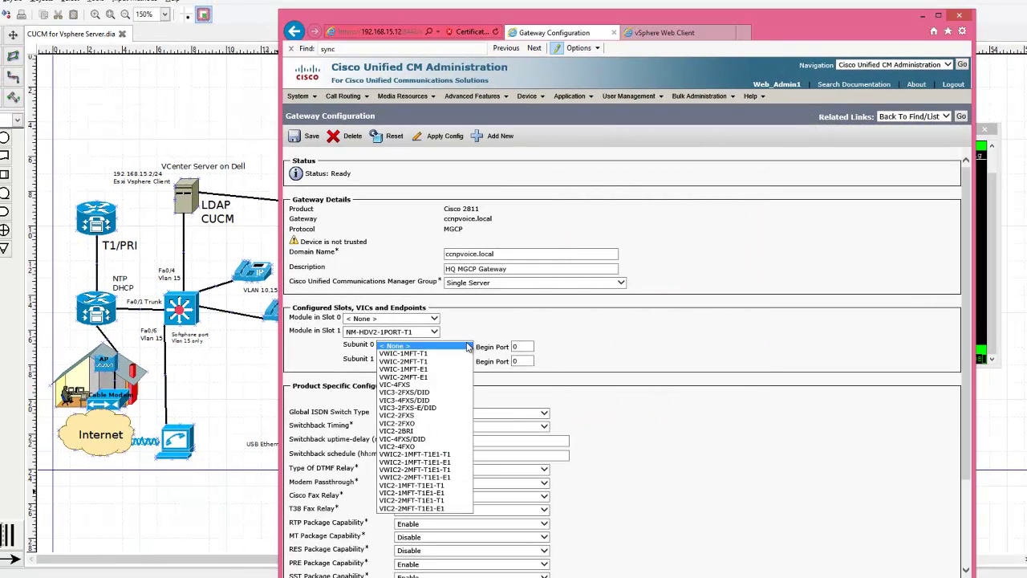
pyautogui.click(454, 454)
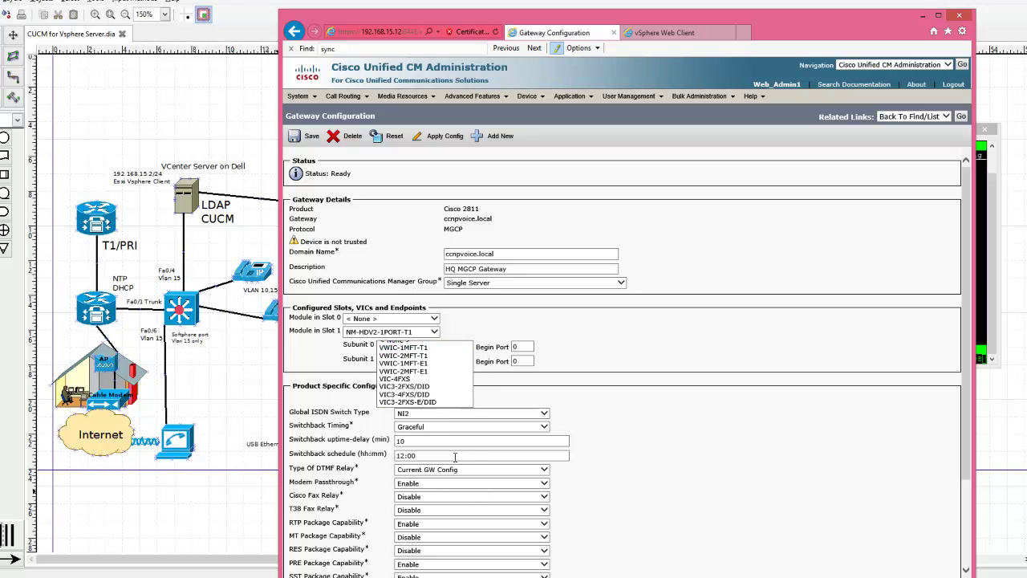
# Step: Place the browser beside the router inventory, keep VWIC2-1MFT-T1E1-T1 for Subunit 0 and set its Begin Port to 2
pyautogui.moveTo(534, 32); pyautogui.dragTo(199, 26)
pyautogui.moveTo(693, 193); pyautogui.dragTo(776, 194)
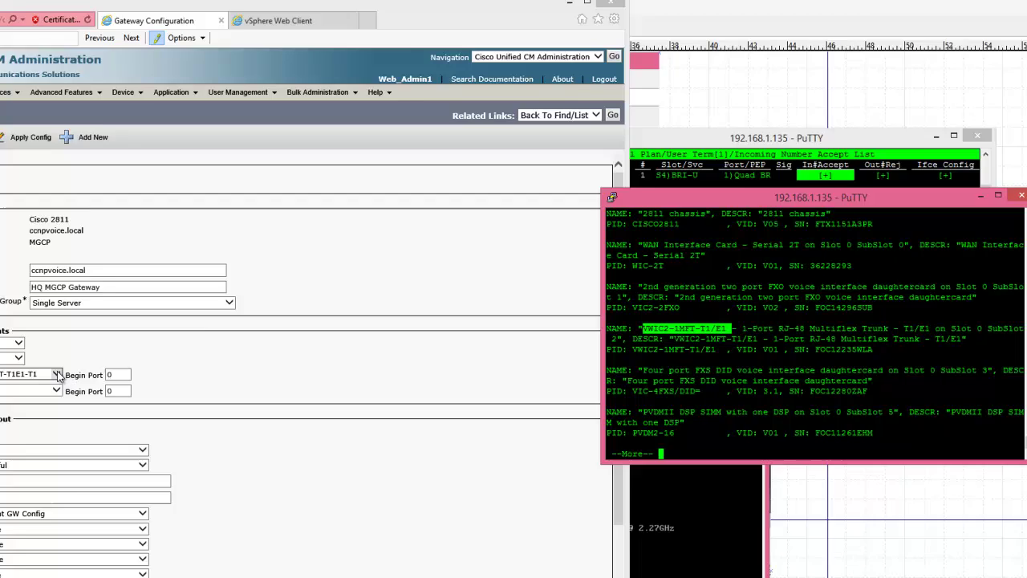
pyautogui.click(171, 341)
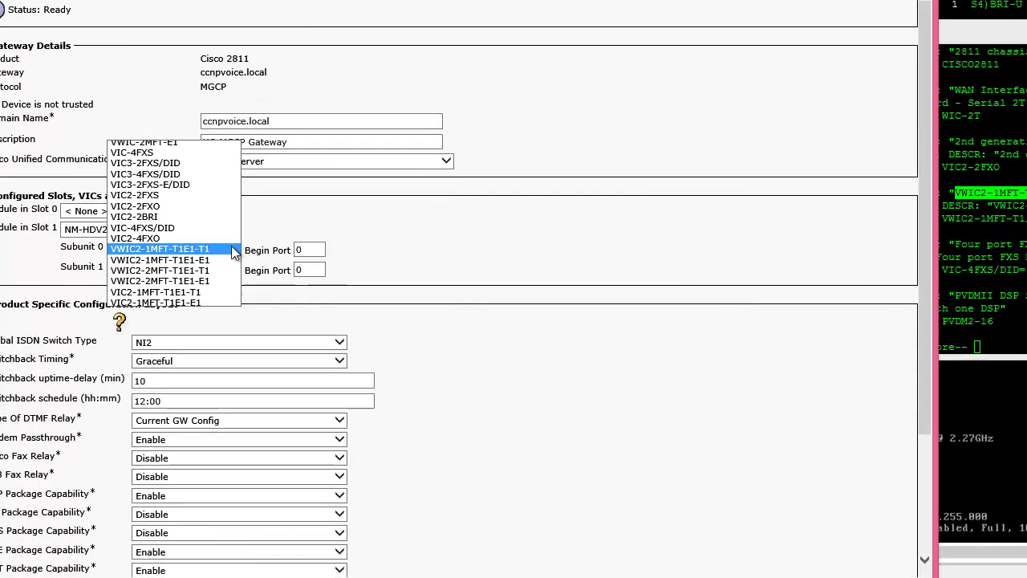
pyautogui.click(165, 339)
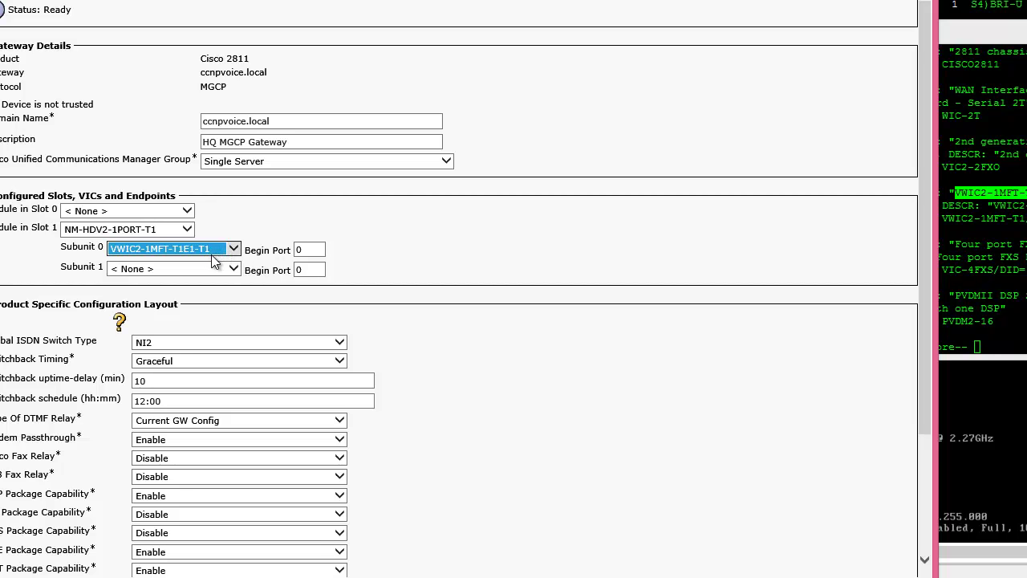
pyautogui.click(293, 249)
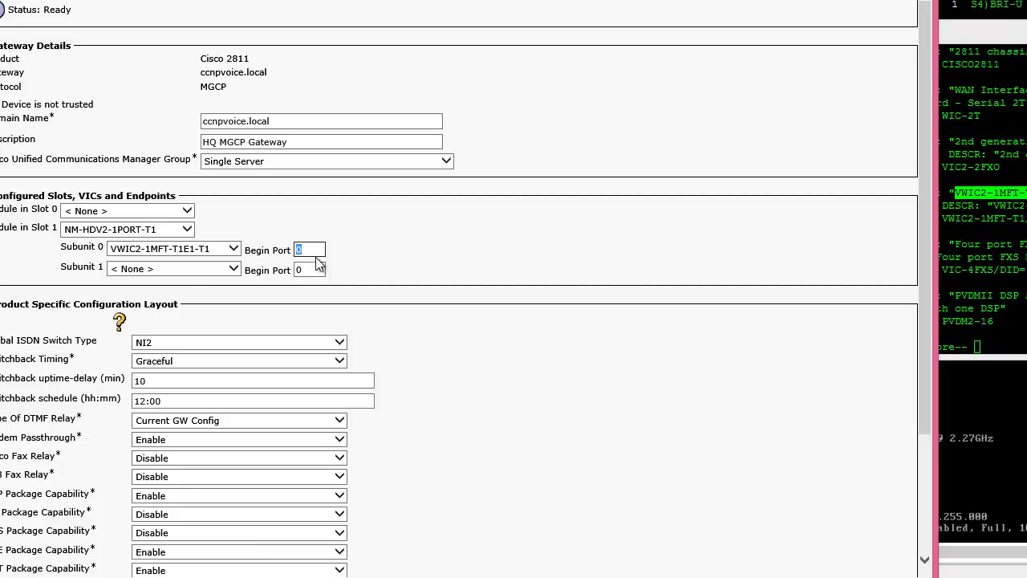
pyautogui.write('2')
# Step: Set the module in Slot 0 to NM-4VWIC-MBRD and the module in Slot 1 to None, and save the gateway
pyautogui.click(189, 210)
pyautogui.click(180, 223)
pyautogui.click(186, 231)
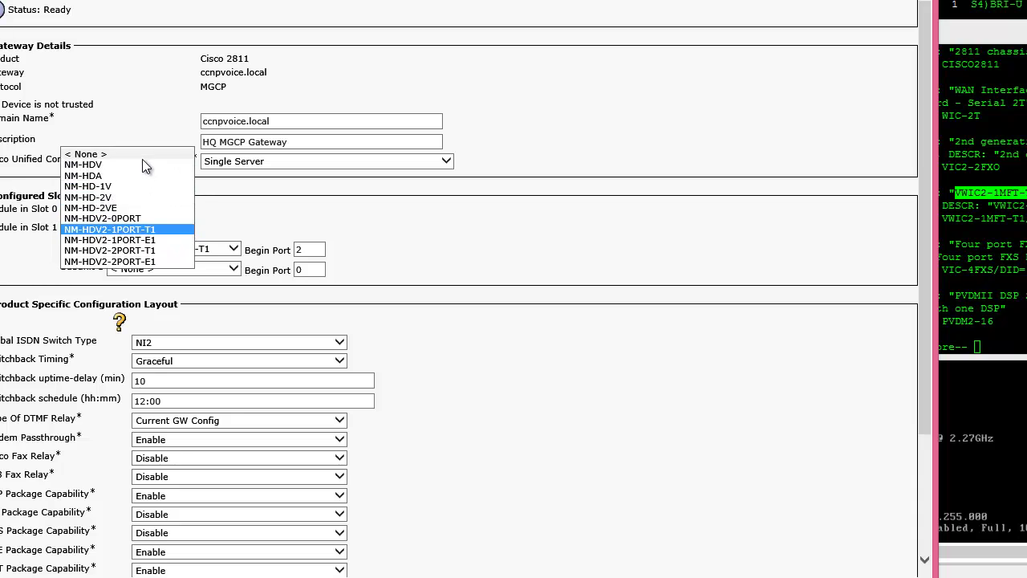
pyautogui.click(142, 159)
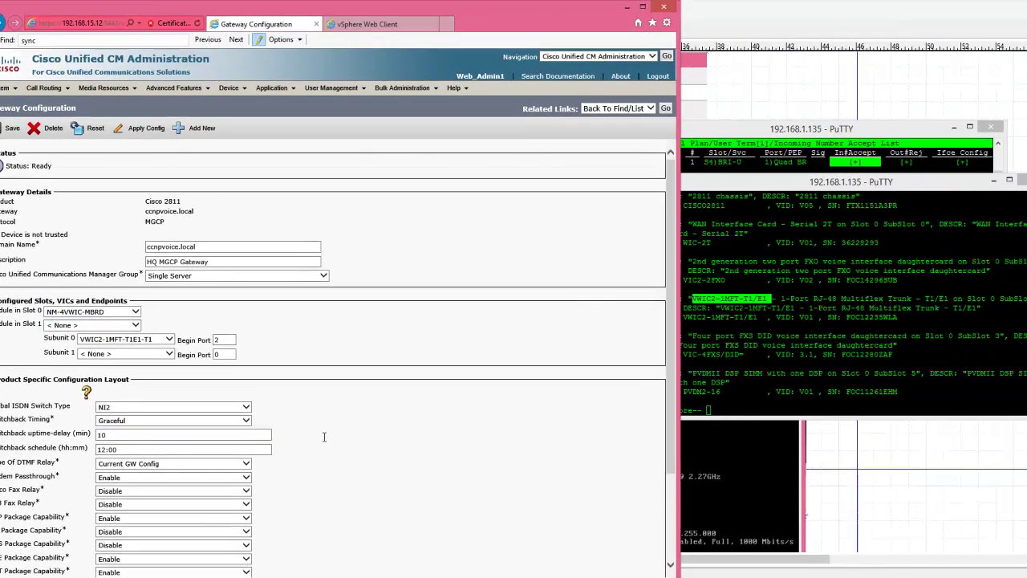
pyautogui.scroll(-3, 325, 436)
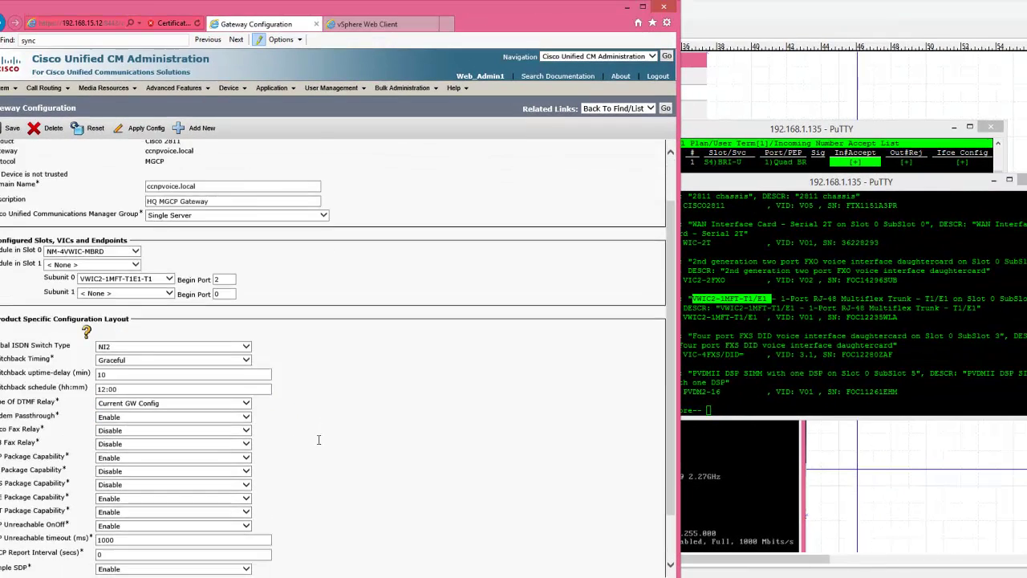
pyautogui.click(8, 539)
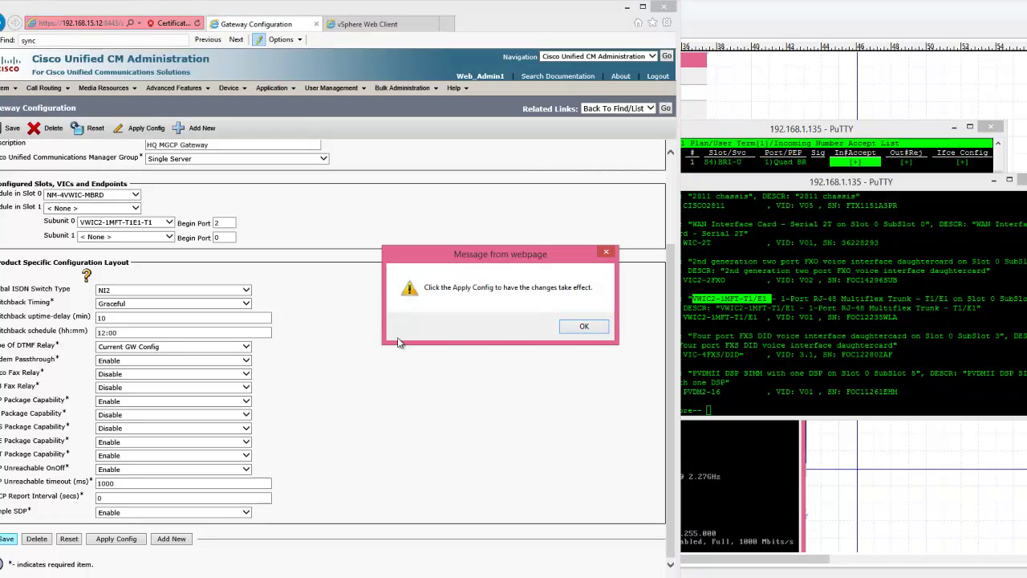
pyautogui.click(574, 326)
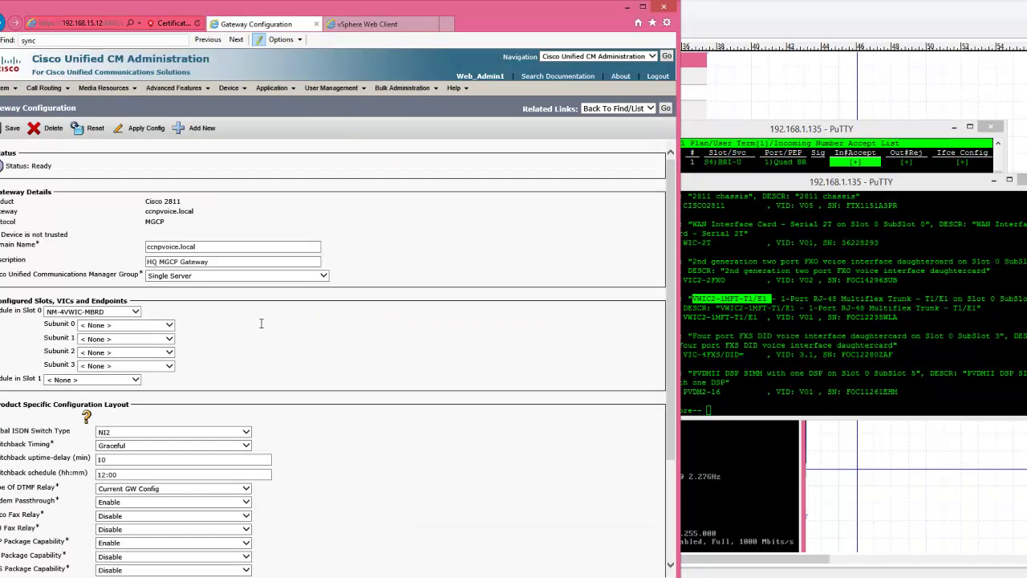
# Step: Set Subunit 2 of Slot 0 to VWIC2-1MFT-T1E1-T1 and save the gateway configuration
pyautogui.click(155, 360)
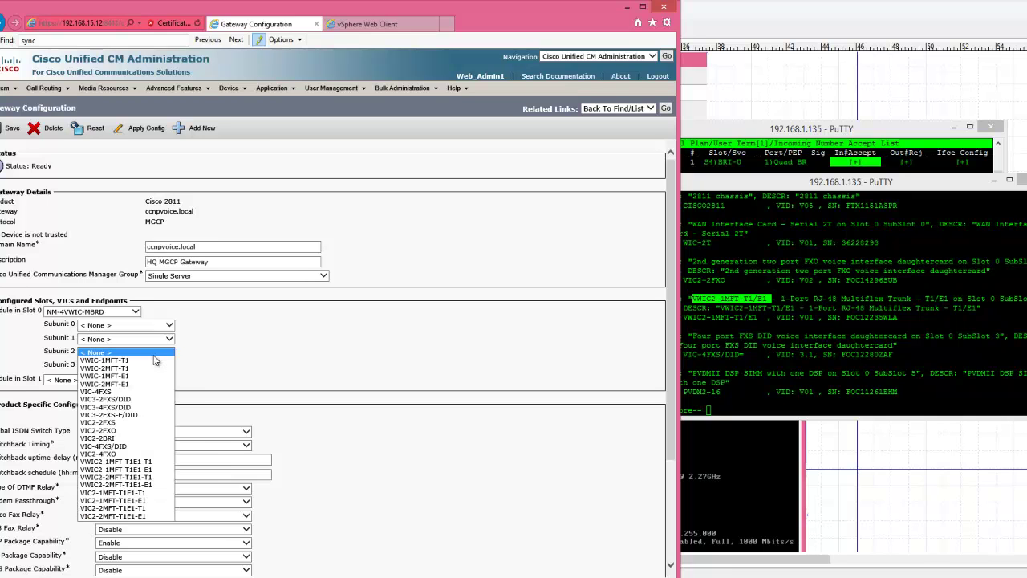
pyautogui.click(149, 461)
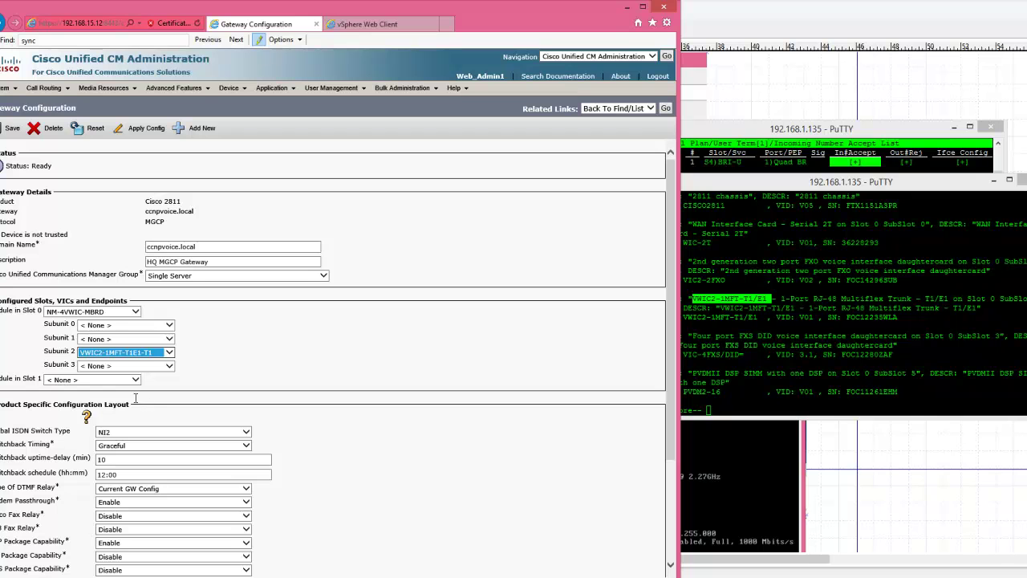
pyautogui.click(226, 377)
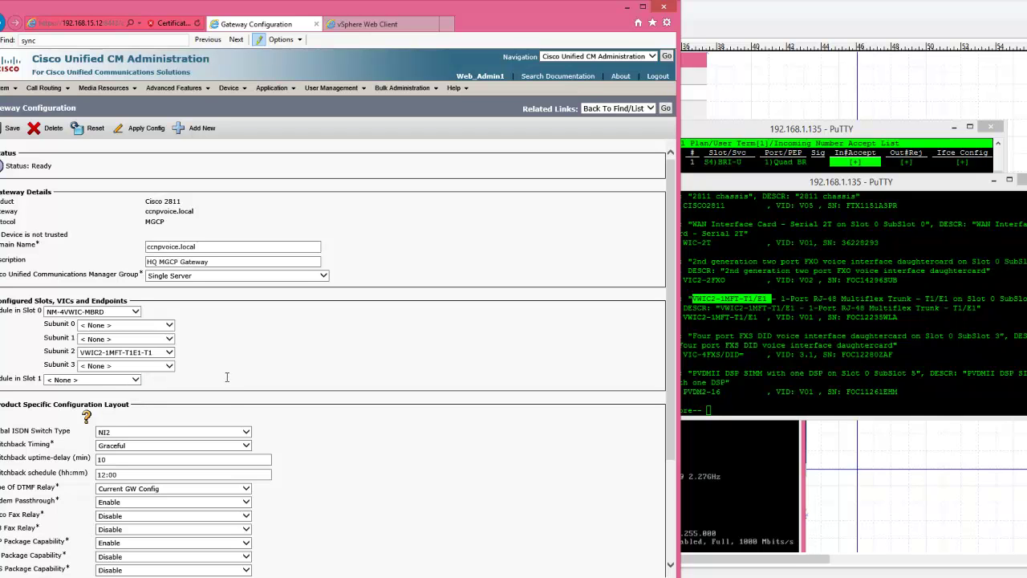
pyautogui.scroll(-3, 227, 377)
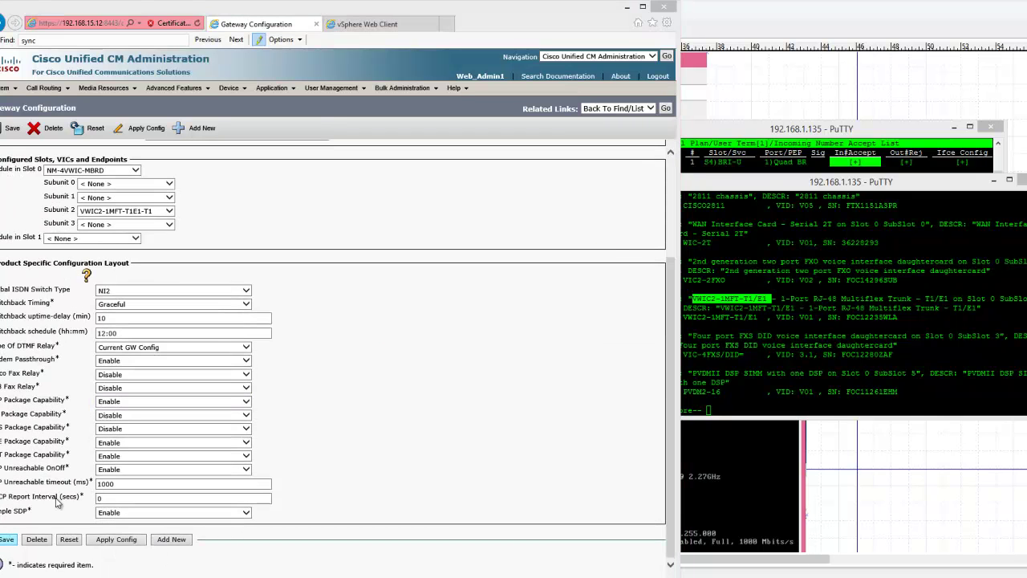
pyautogui.click(584, 328)
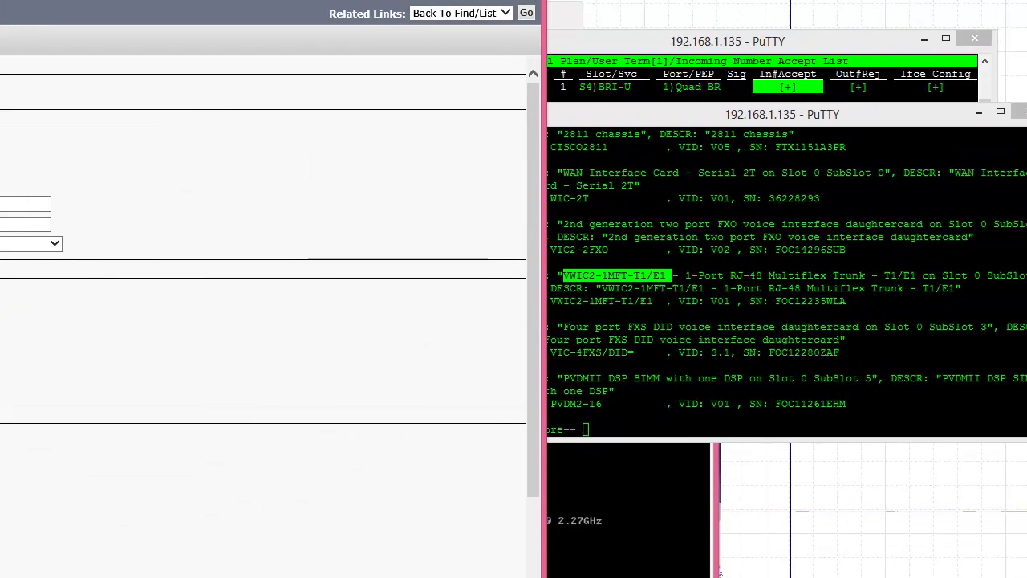
# Step: Switch to the RtrPod1 PuTTY session and examine which slot and subslot the inventory lists for the VWIC2-1MFT-T1/E1 card
pyautogui.click(595, 254)
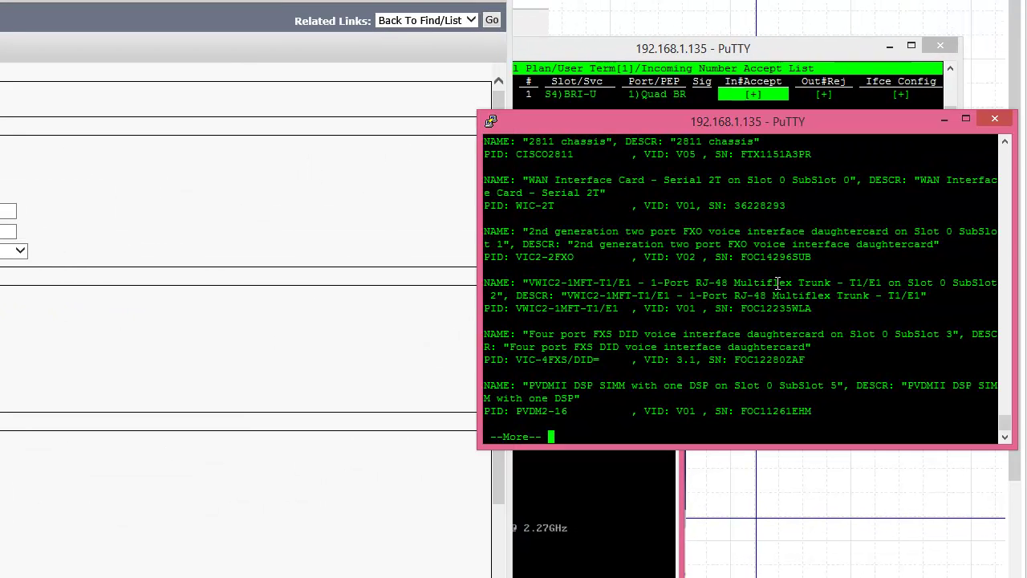
pyautogui.moveTo(862, 282); pyautogui.dragTo(953, 289)
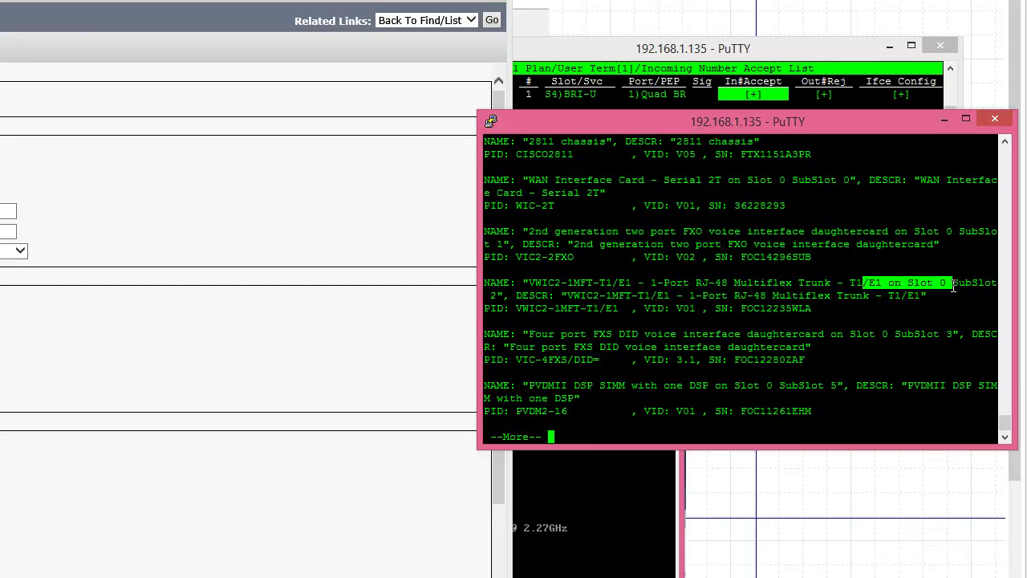
pyautogui.click(855, 282)
pyautogui.moveTo(849, 282); pyautogui.dragTo(515, 300)
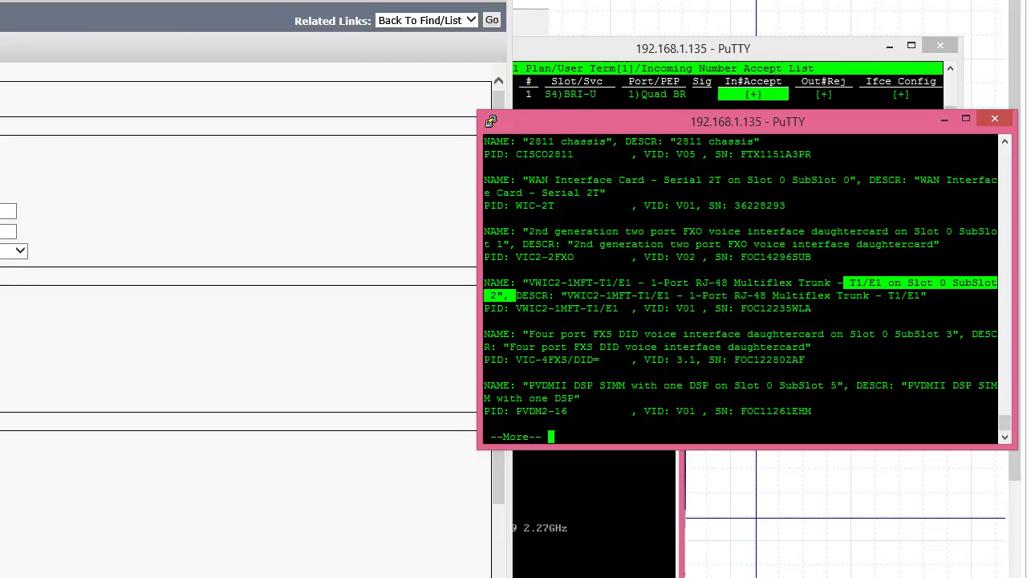
# Step: Finish the inventory listing and run do sh ip int brief to examine the router's interfaces
pyautogui.click(582, 346)
pyautogui.press('space')
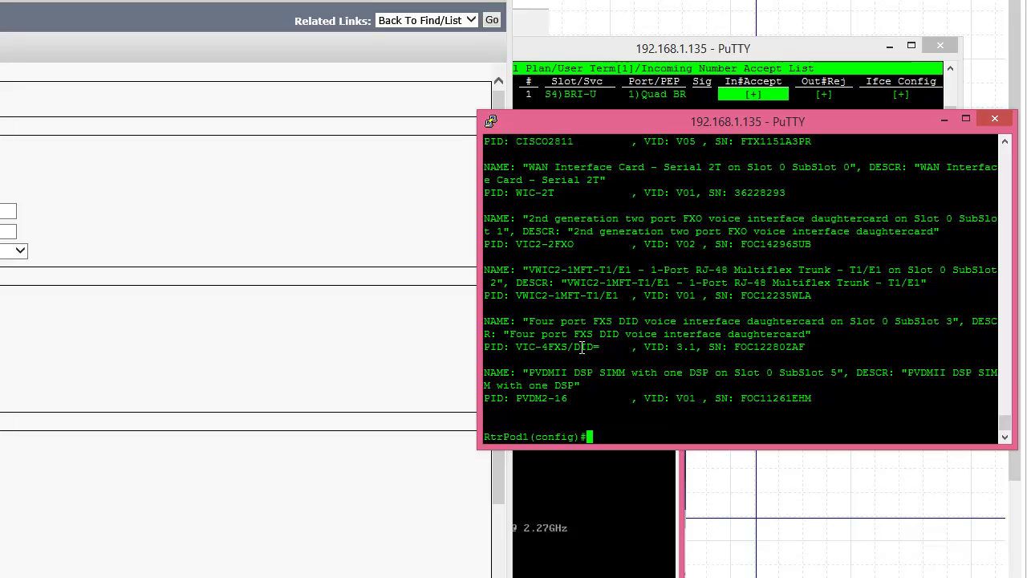
pyautogui.write('do sh ip int brief')
pyautogui.press('Return')
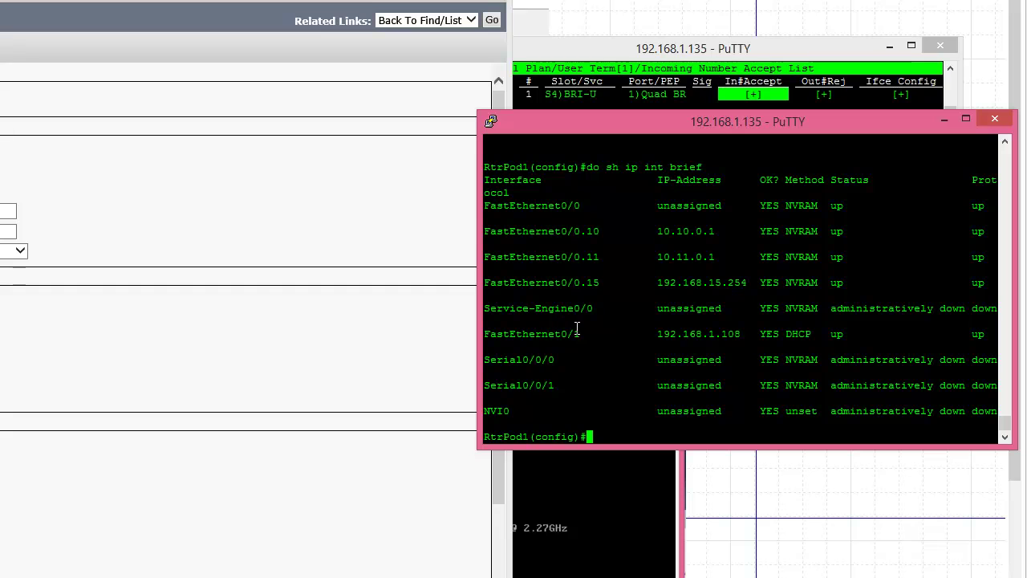
# Step: Leave configuration mode, try sh isdn status, and look up the available show commands with sh is?
pyautogui.hotkey('ctrl', 'z')
pyautogui.write('sh is')
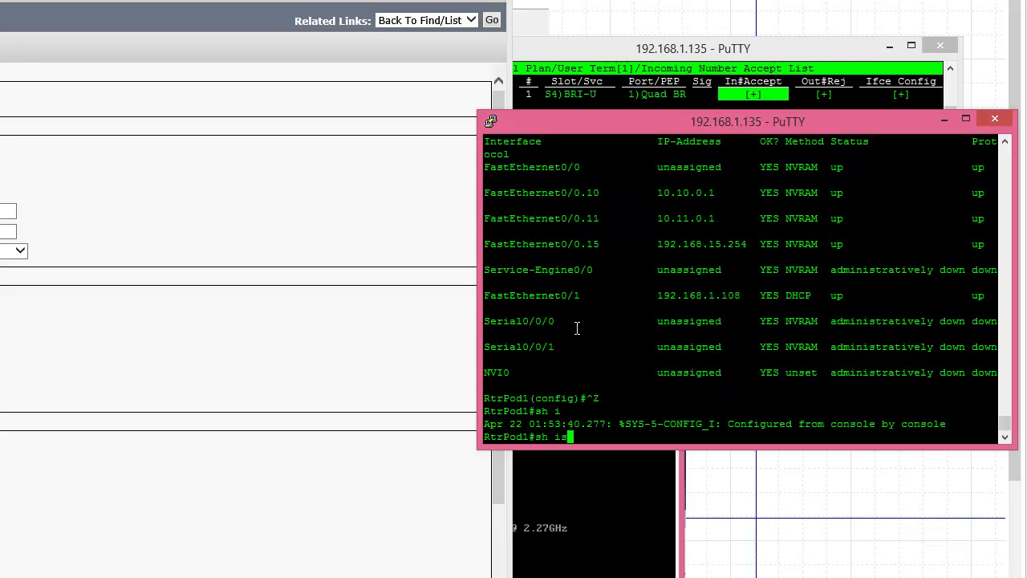
pyautogui.write('dn status')
pyautogui.press('Return')
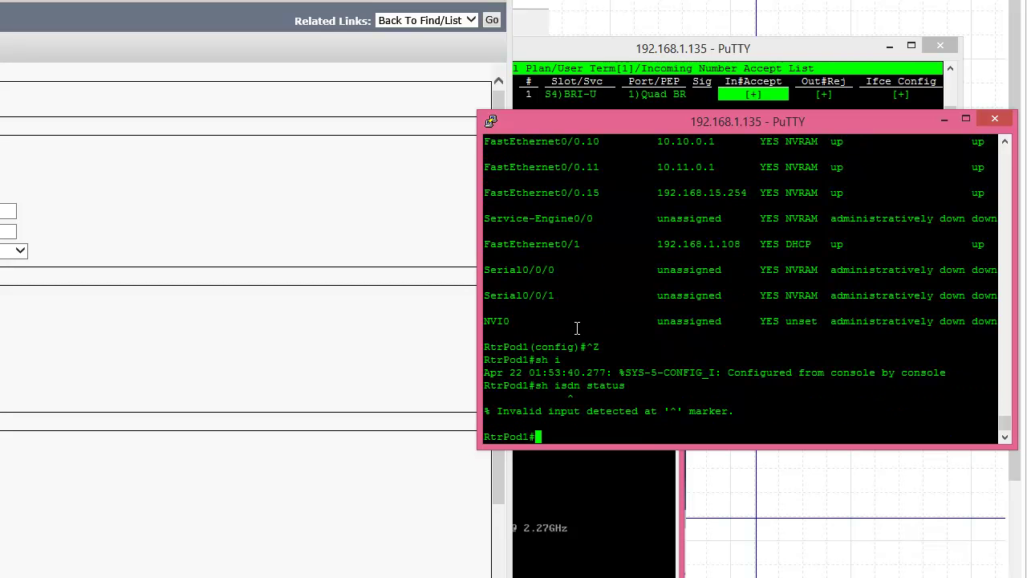
pyautogui.write('sh is?')
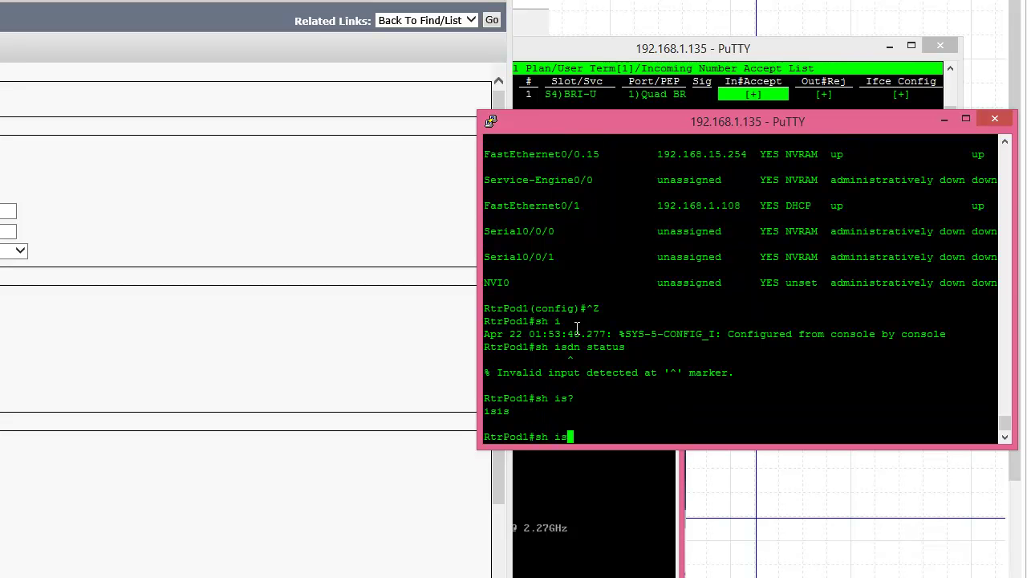
# Step: Discard the unfinished command, run sh ver on RtrPod1 and examine the system image file name
pyautogui.press('BackSpace')
pyautogui.press('BackSpace')
pyautogui.press('BackSpace')
pyautogui.press('BackSpace')
pyautogui.press('BackSpace')
pyautogui.write('sh ver')
pyautogui.press('Return')
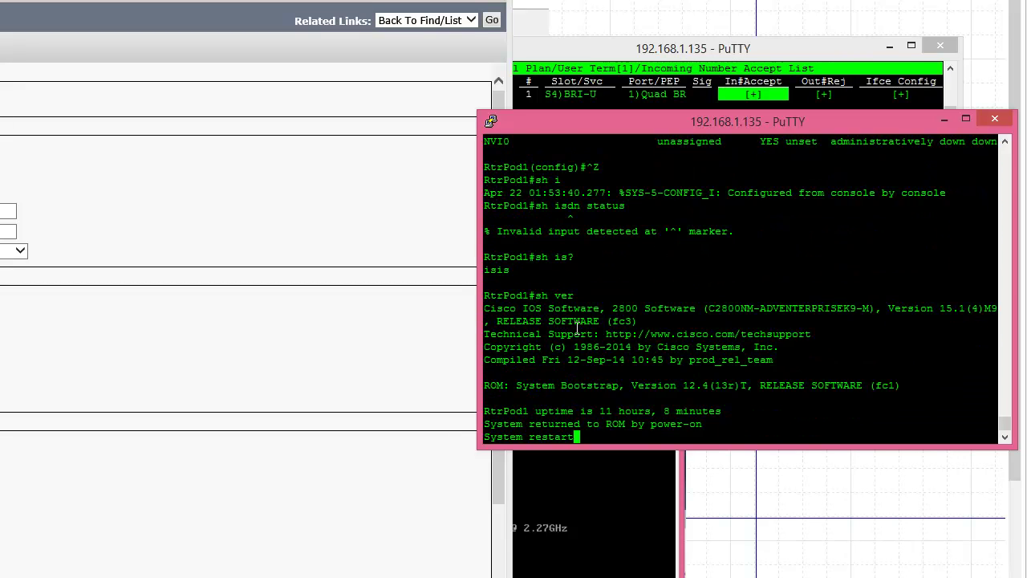
pyautogui.moveTo(695, 282); pyautogui.dragTo(911, 277)
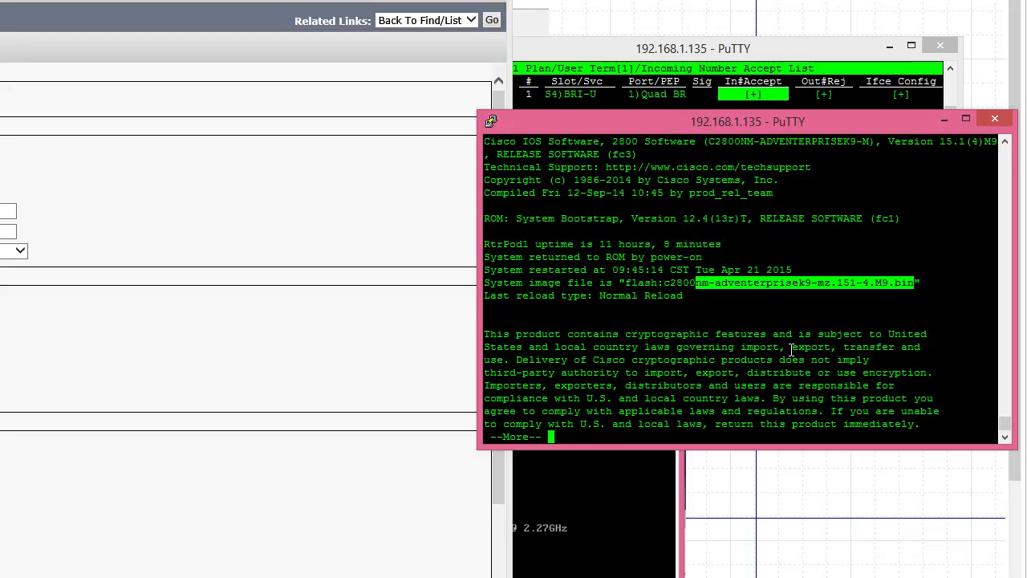
# Step: Quit the version output and run dir flash: to examine the complete list of files on the router's flash
pyautogui.write('qdir f')
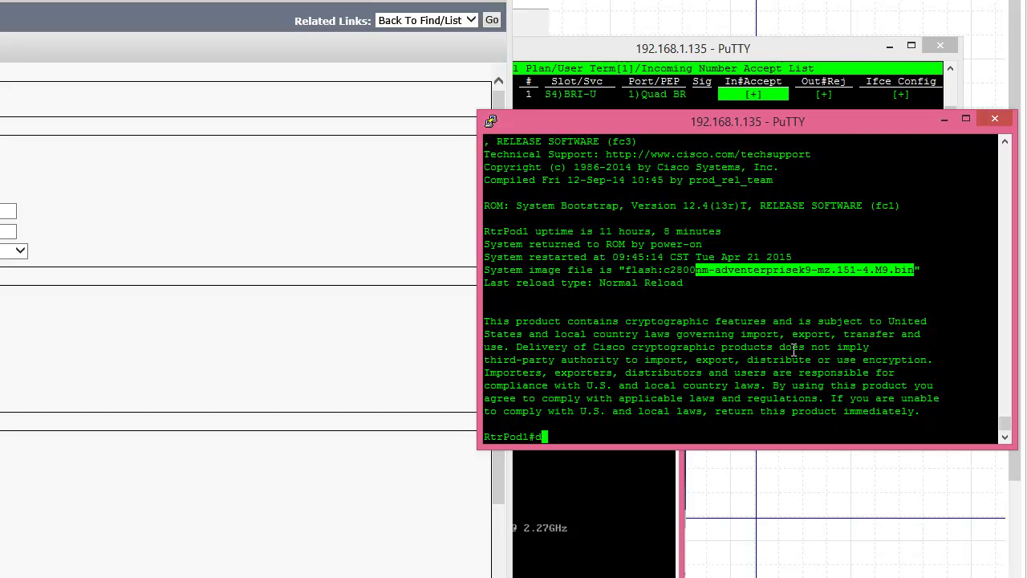
pyautogui.write('lash:')
pyautogui.press('Return')
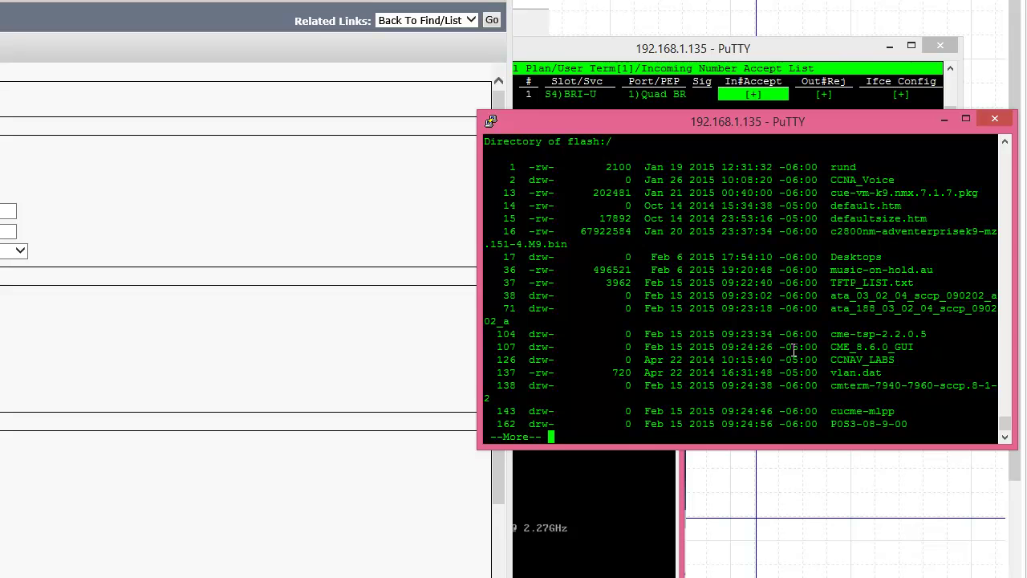
pyautogui.press('space')
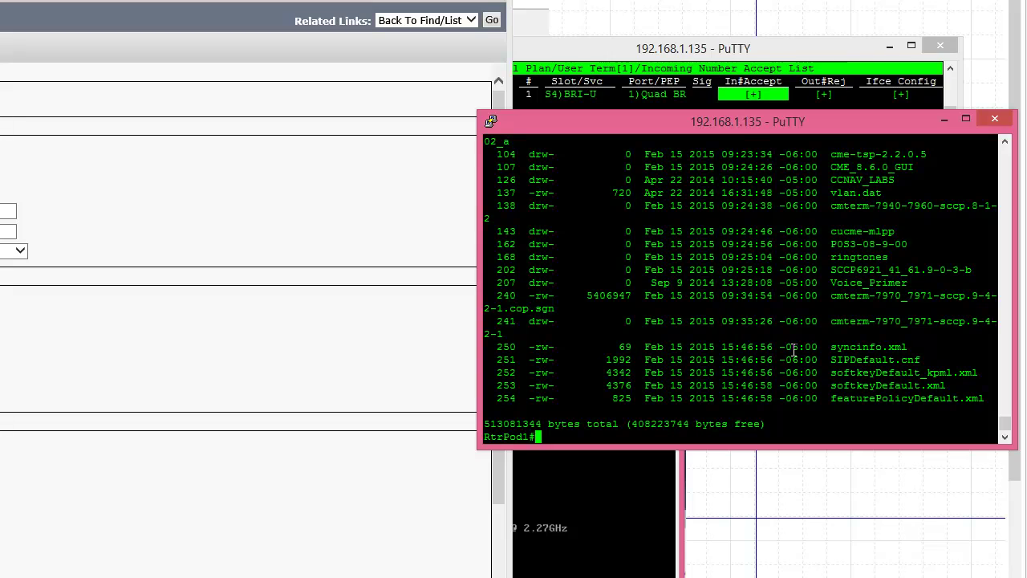
# Step: Switch to the Cisco Unified CM browser window and save the Cisco 2811 gateway configuration
pyautogui.click(465, 255)
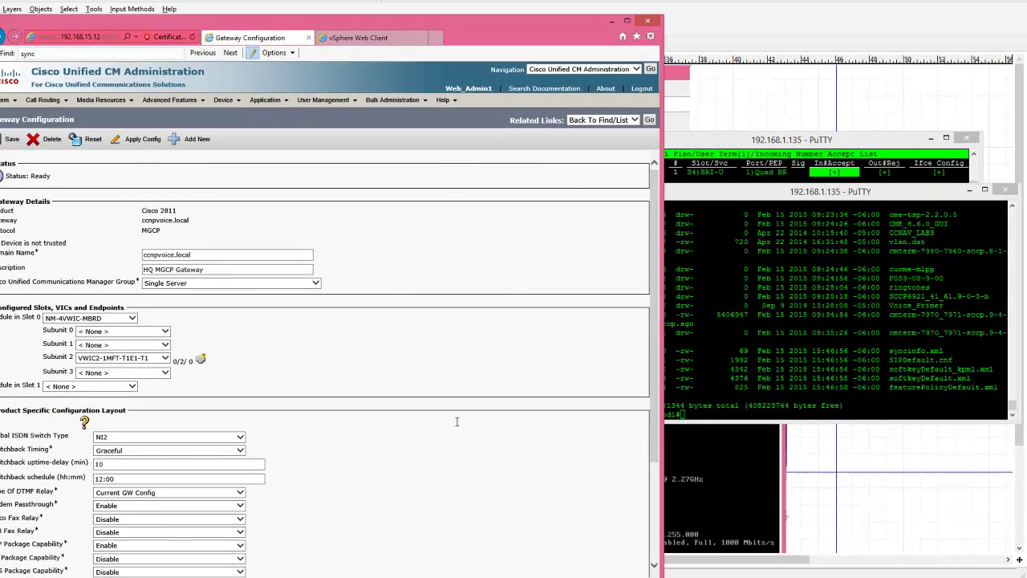
pyautogui.scroll(-1, 437, 441)
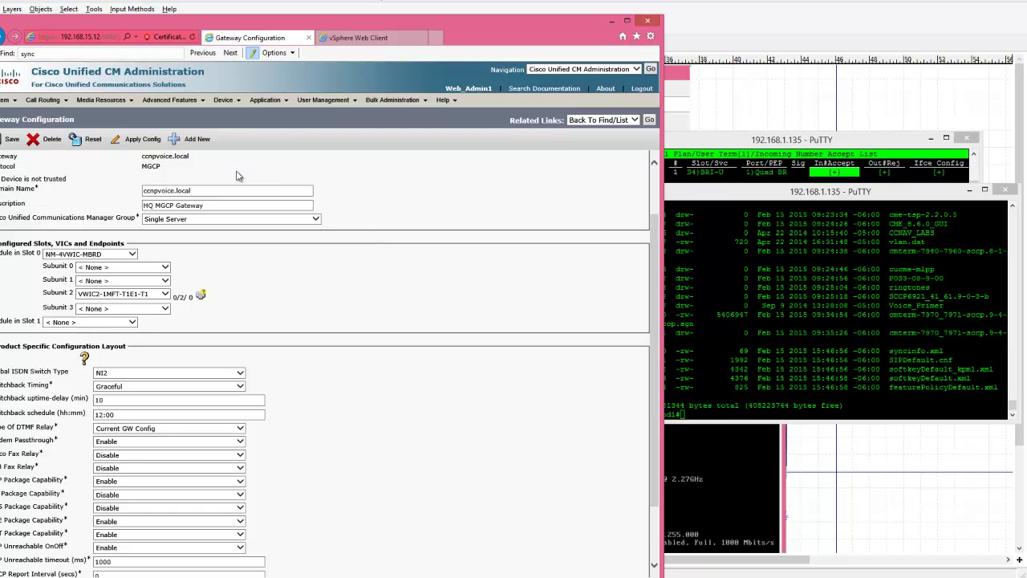
pyautogui.scroll(-3, 368, 379)
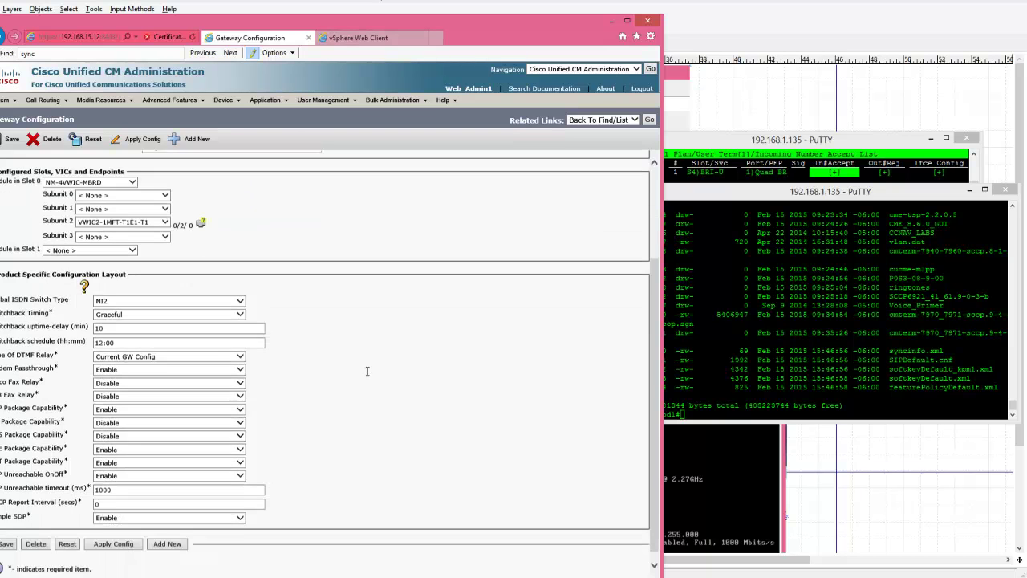
pyautogui.click(8, 541)
pyautogui.click(568, 332)
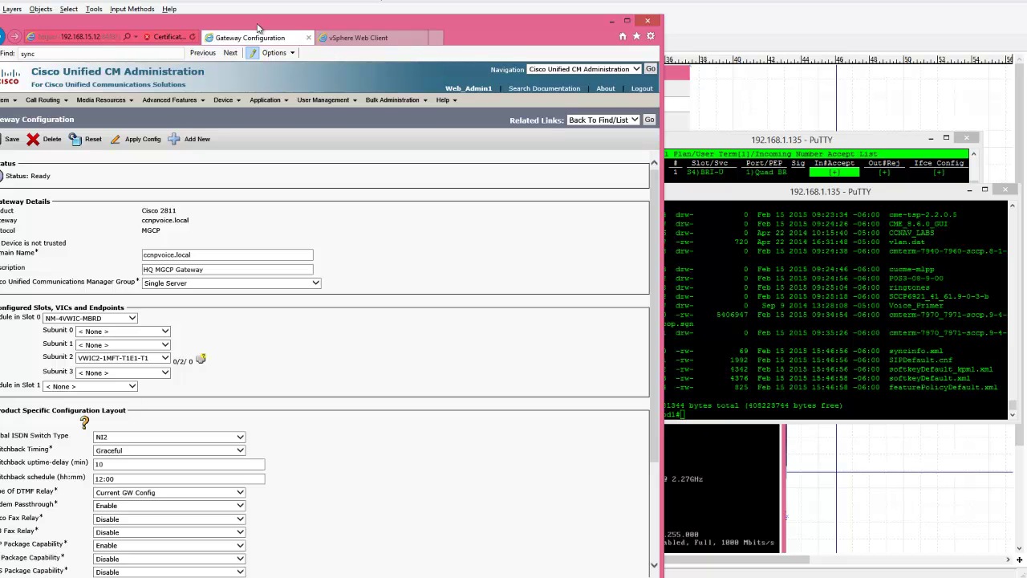
# Step: Turn off the browser's pop-up blocker and save the MGCP gateway configuration again, acknowledging the message
pyautogui.press('alt')
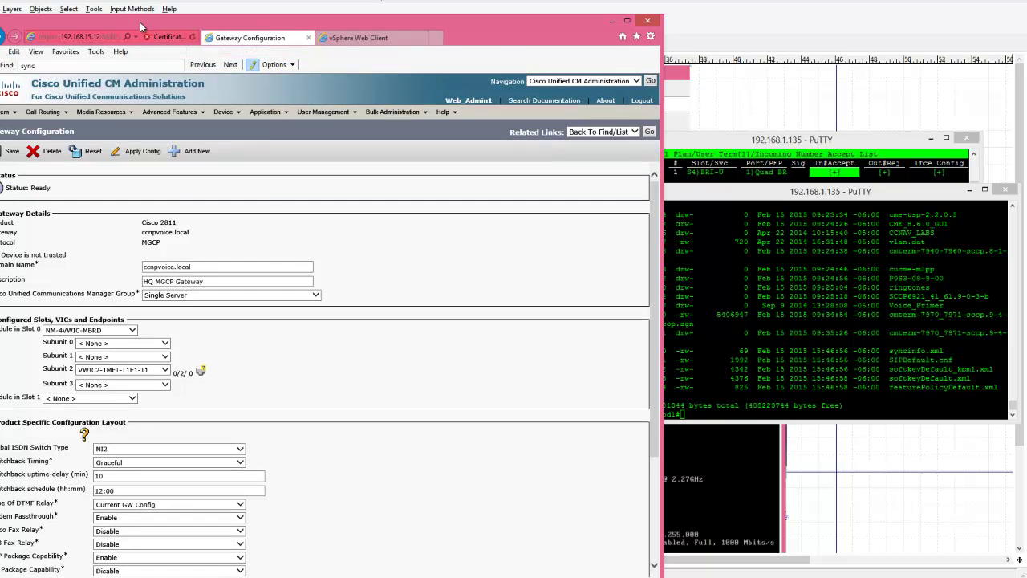
pyautogui.click(95, 52)
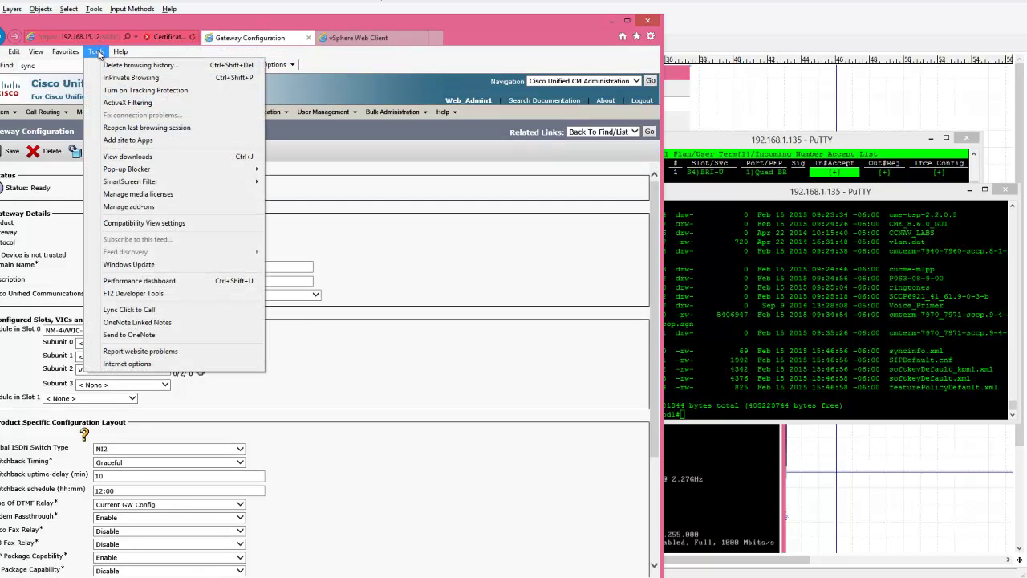
pyautogui.moveTo(185, 168)
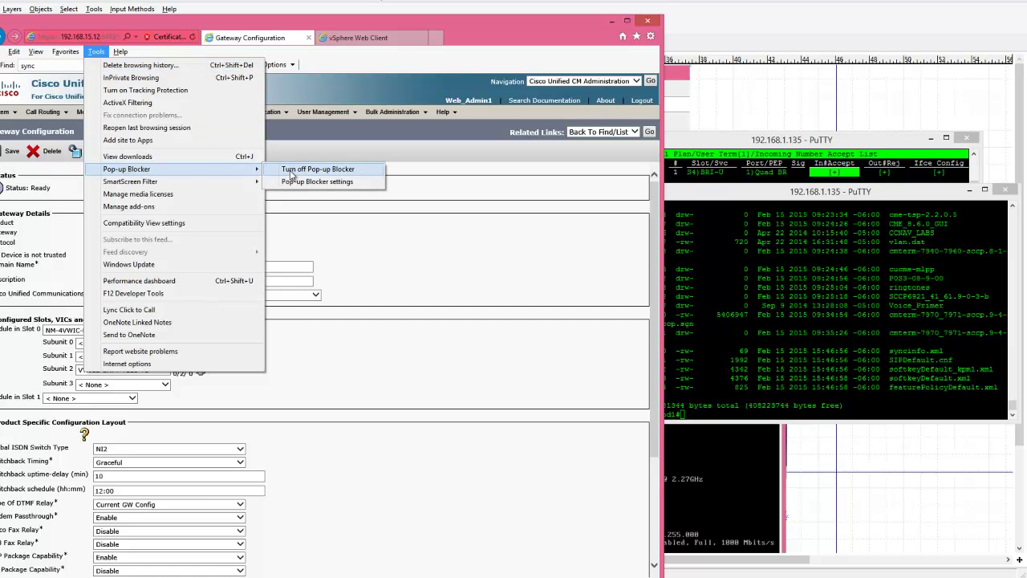
pyautogui.click(293, 171)
pyautogui.scroll(-3, 349, 336)
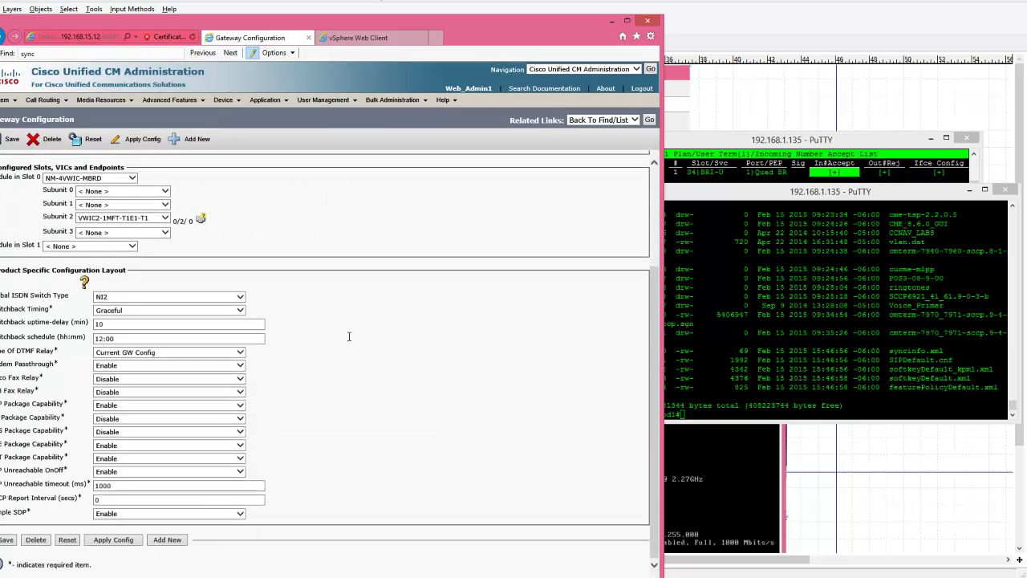
pyautogui.click(6, 540)
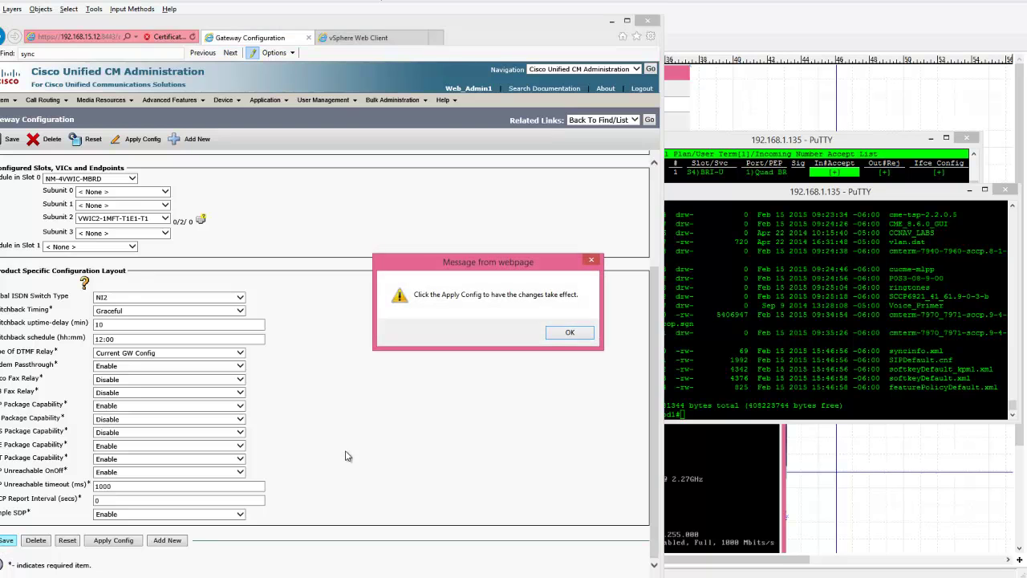
pyautogui.click(568, 331)
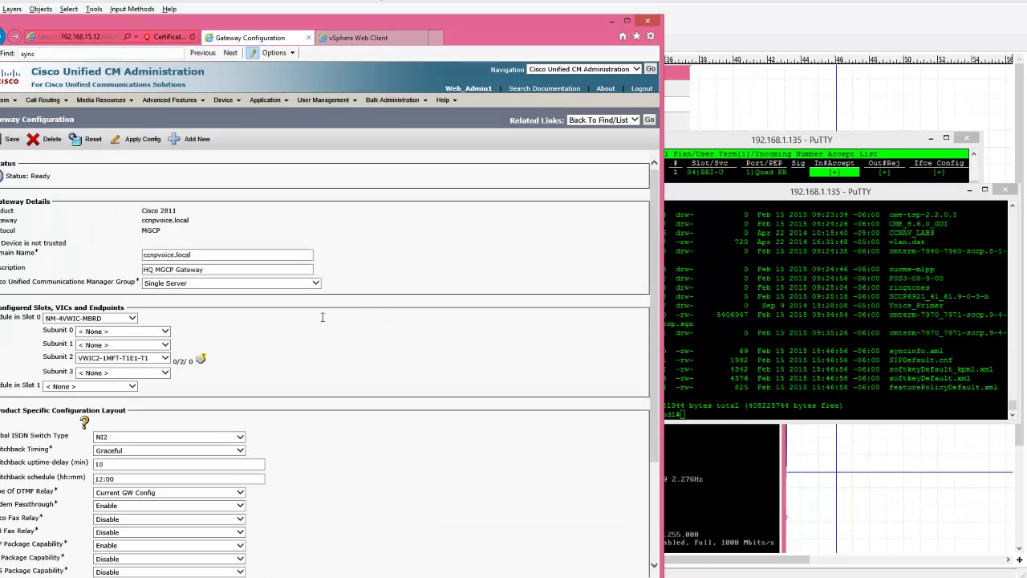
pyautogui.moveTo(338, 23); pyautogui.dragTo(478, 9)
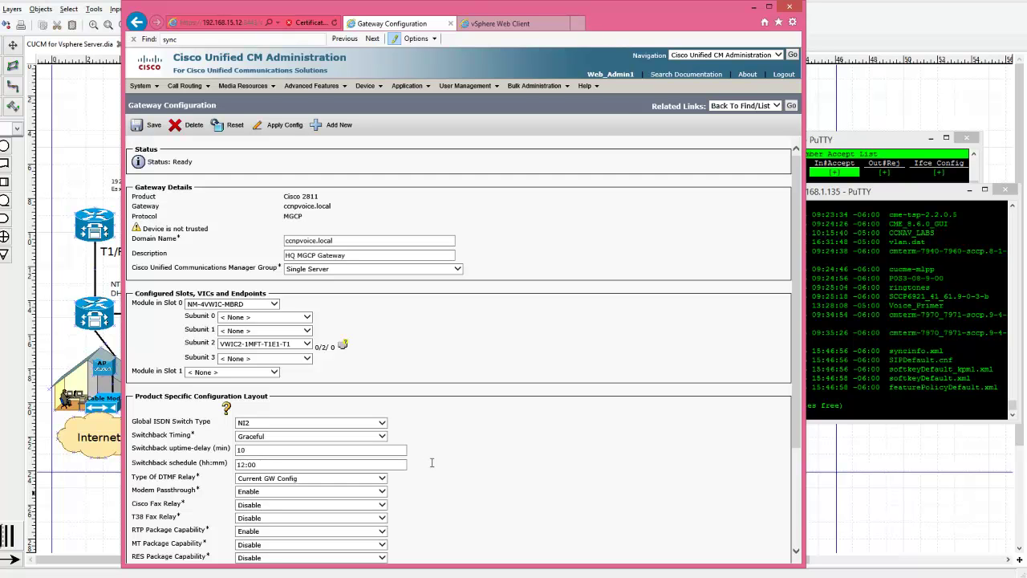
pyautogui.click(777, 109)
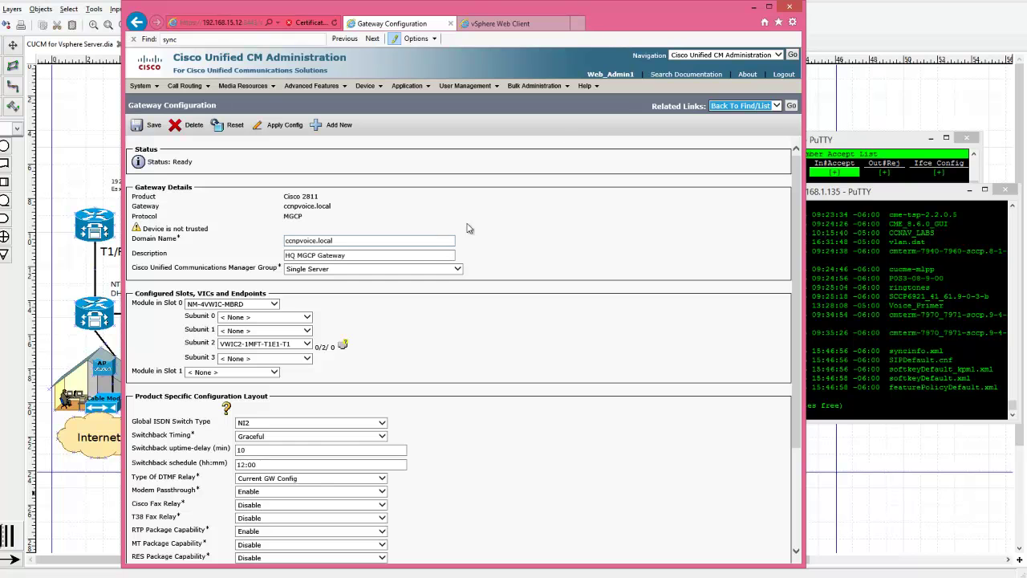
pyautogui.scroll(-3, 293, 493)
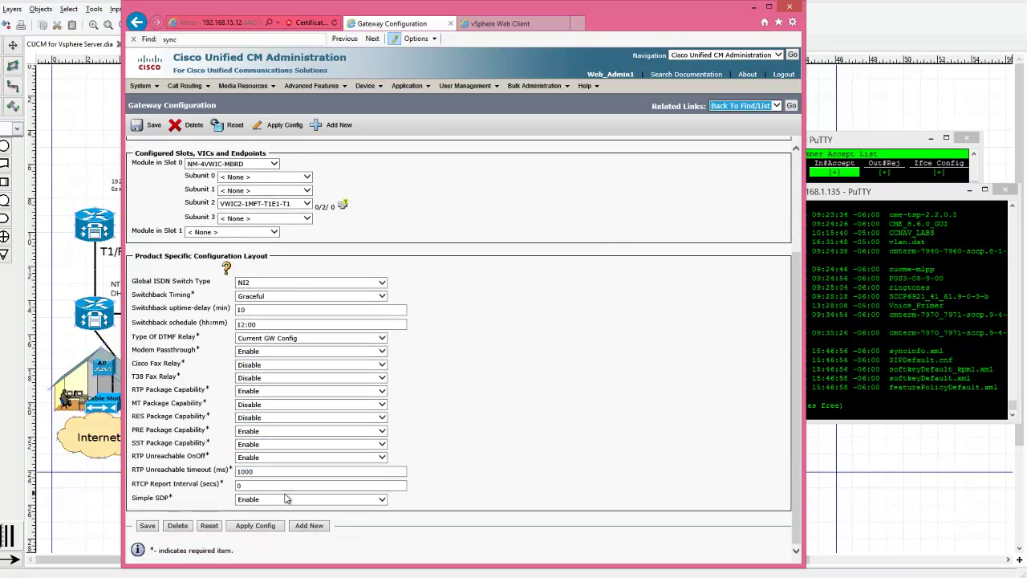
pyautogui.click(253, 528)
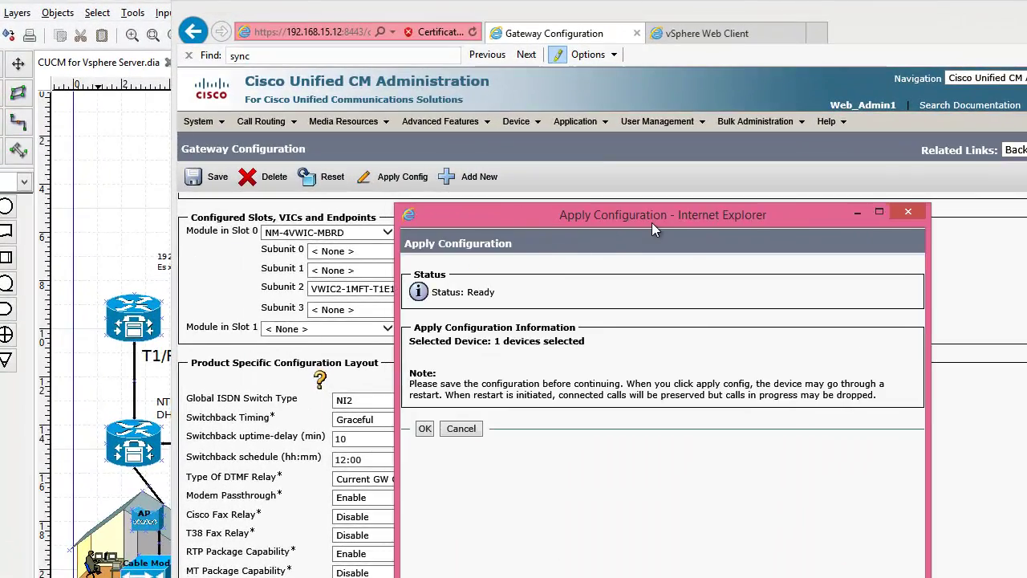
pyautogui.moveTo(652, 223); pyautogui.dragTo(786, 224)
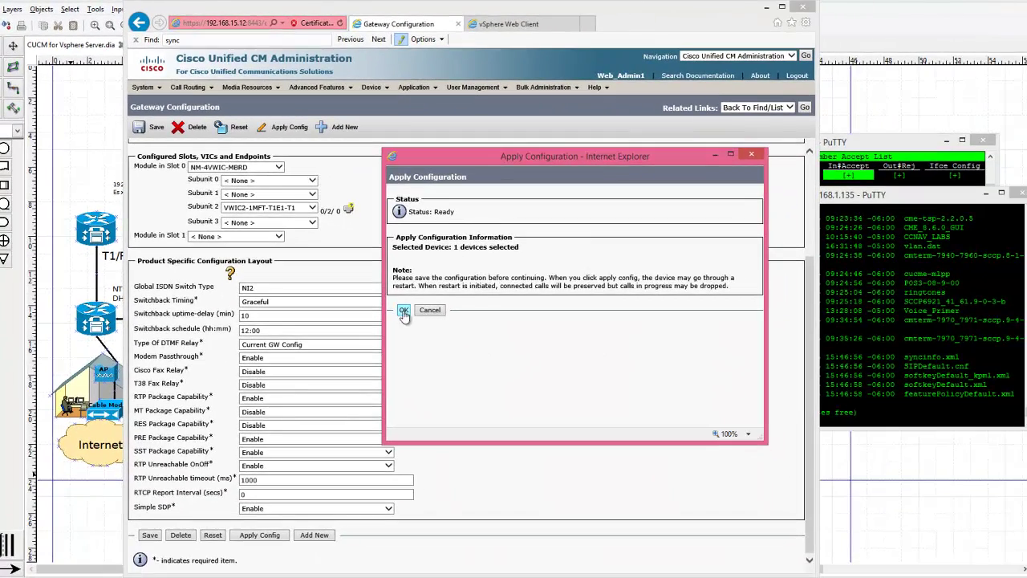
pyautogui.click(429, 311)
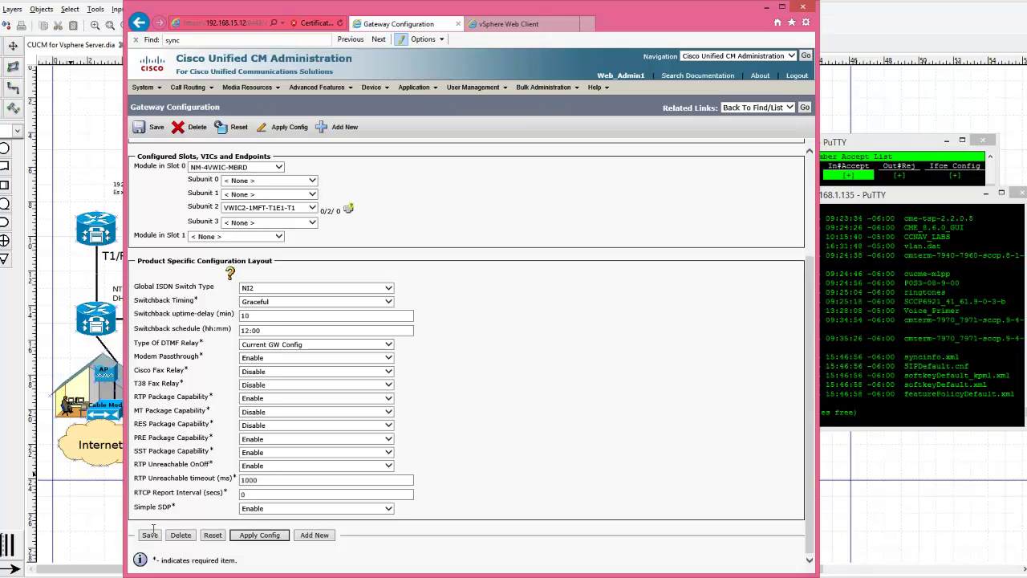
# Step: Apply the saved configuration to the MGCP gateway and confirm the request
pyautogui.click(259, 535)
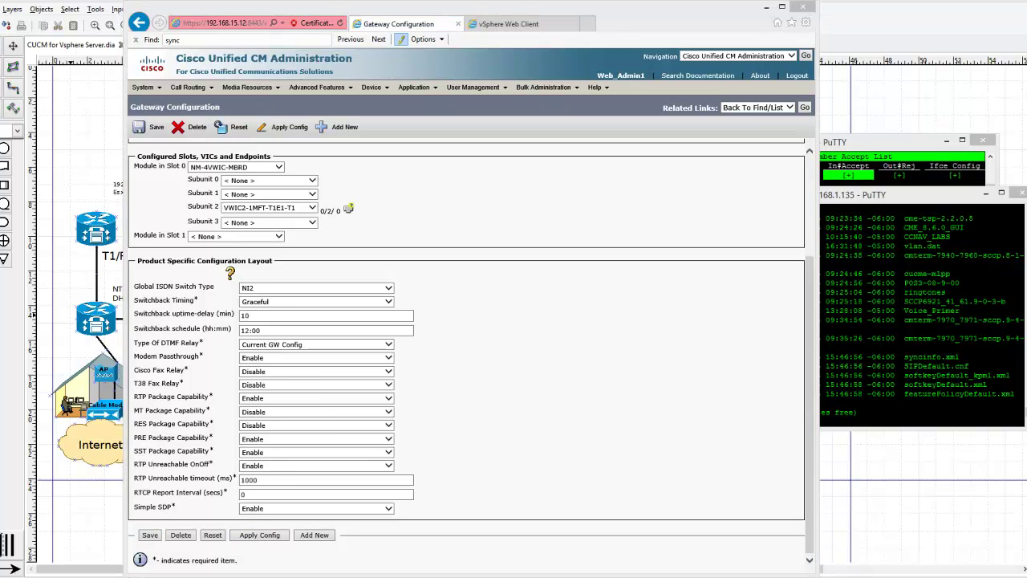
pyautogui.moveTo(340, 165); pyautogui.dragTo(709, 185)
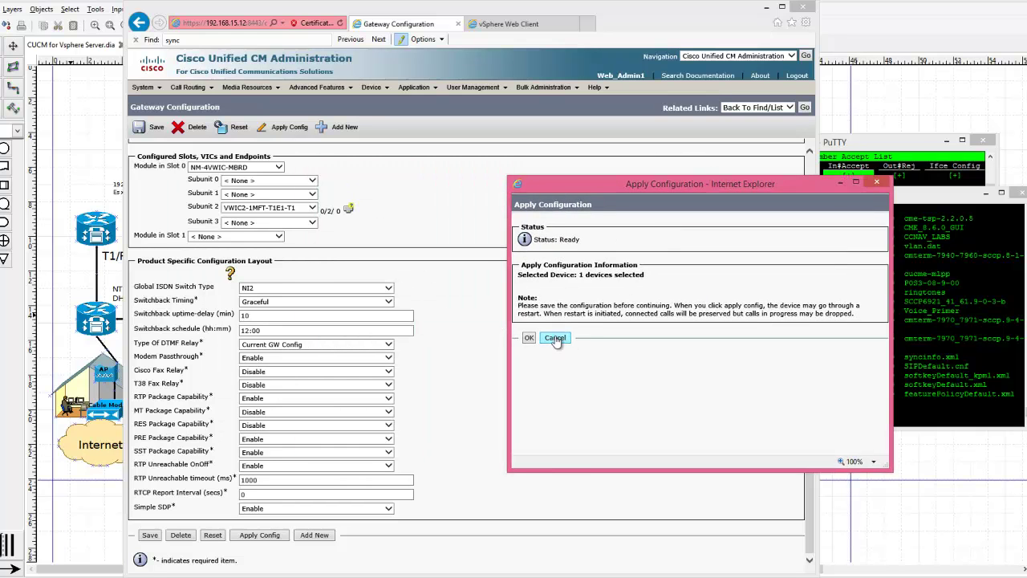
pyautogui.click(529, 337)
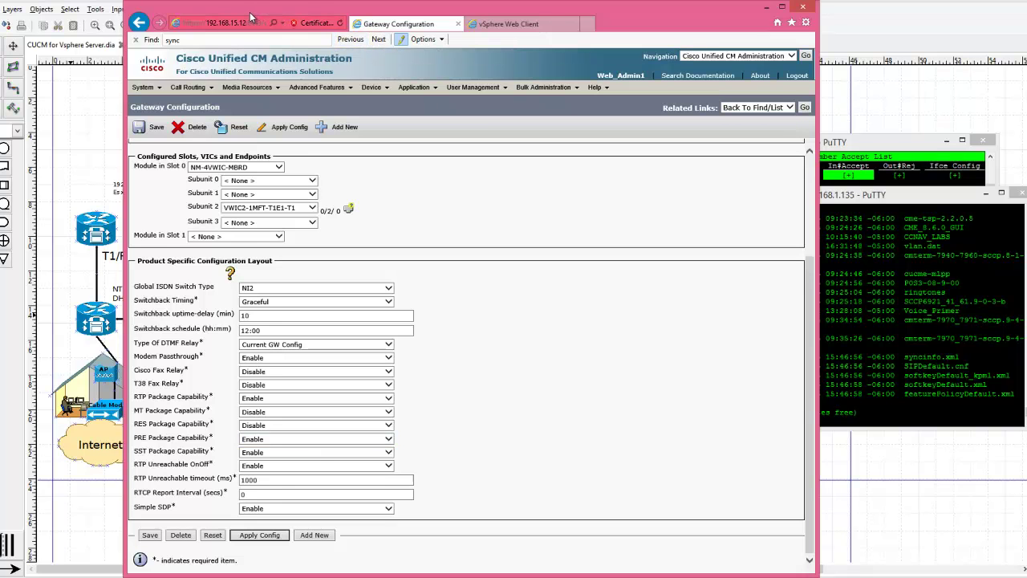
# Step: Save the gateway configuration once more and acknowledge the reminder message
pyautogui.press('alt')
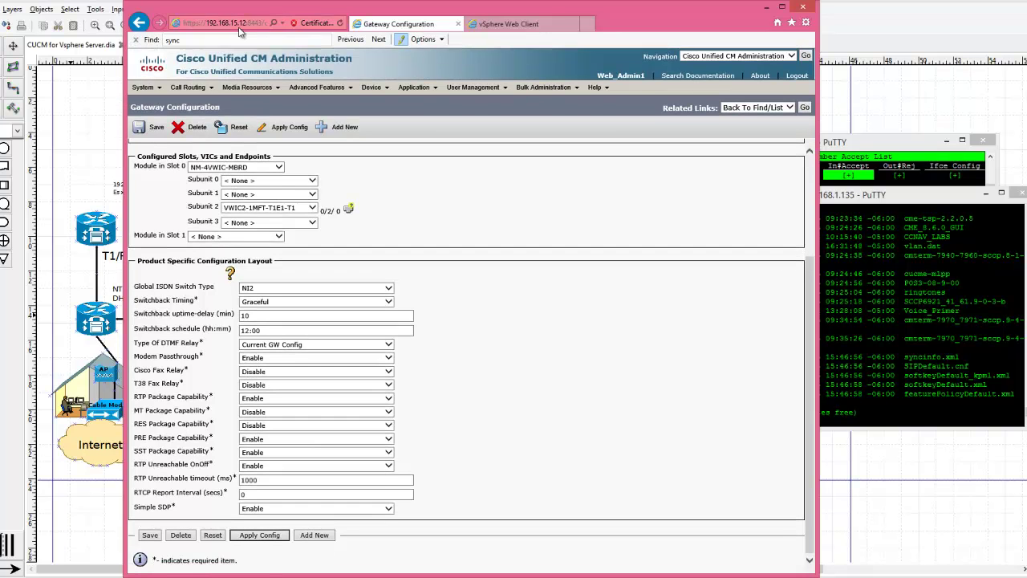
pyautogui.click(241, 38)
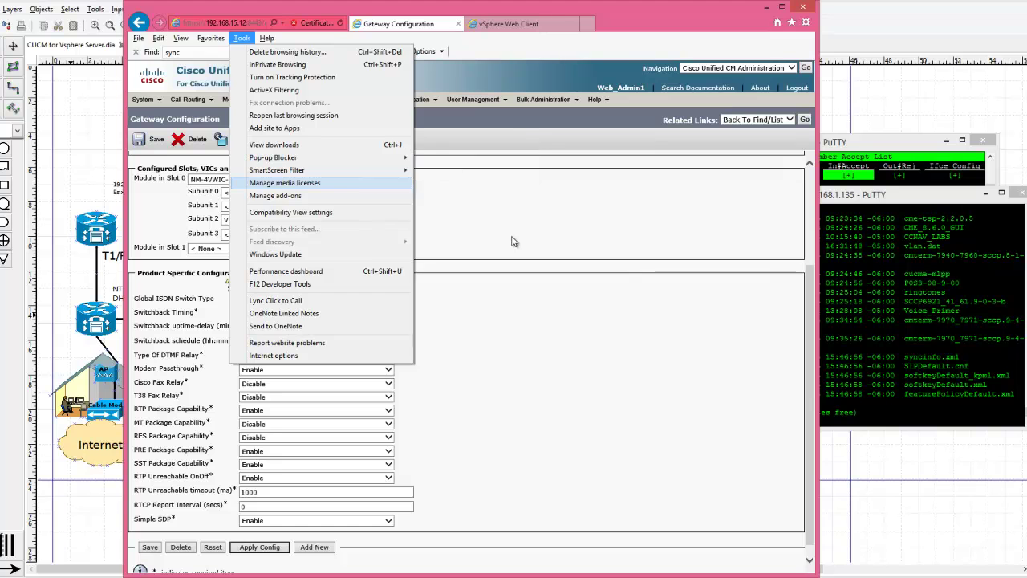
pyautogui.click(419, 321)
pyautogui.click(151, 538)
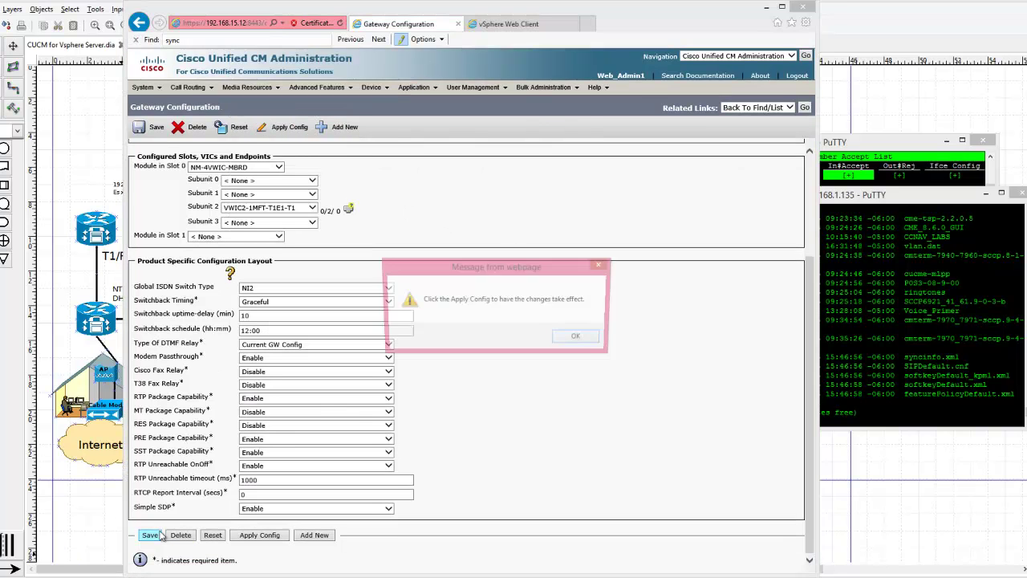
pyautogui.click(579, 338)
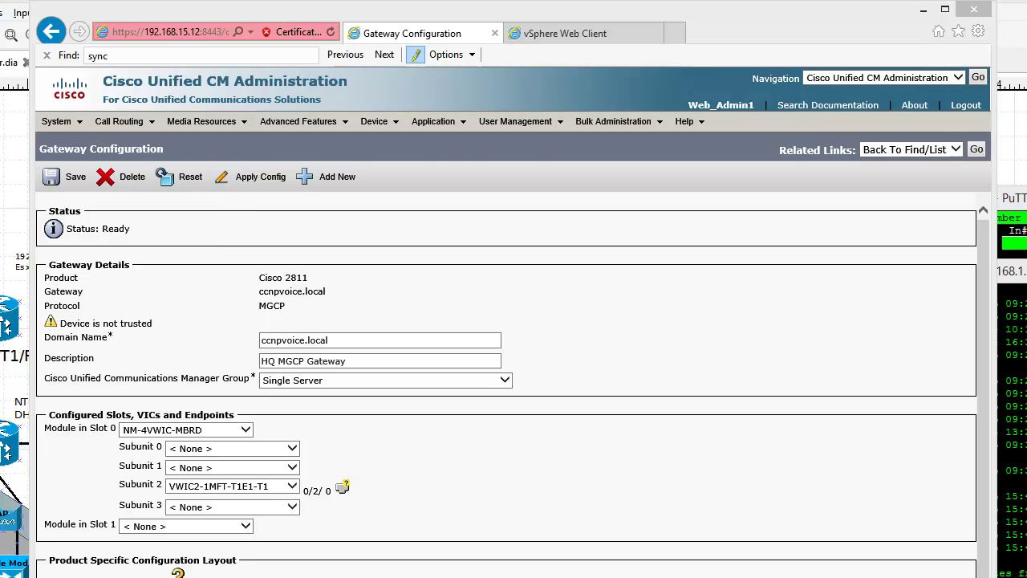
# Step: Open endpoint 0/2/0 of the T1 card in Subunit 2 and choose Digital Access PRI as its device protocol
pyautogui.hotkey('ctrl', 'Tab')
pyautogui.click(416, 30)
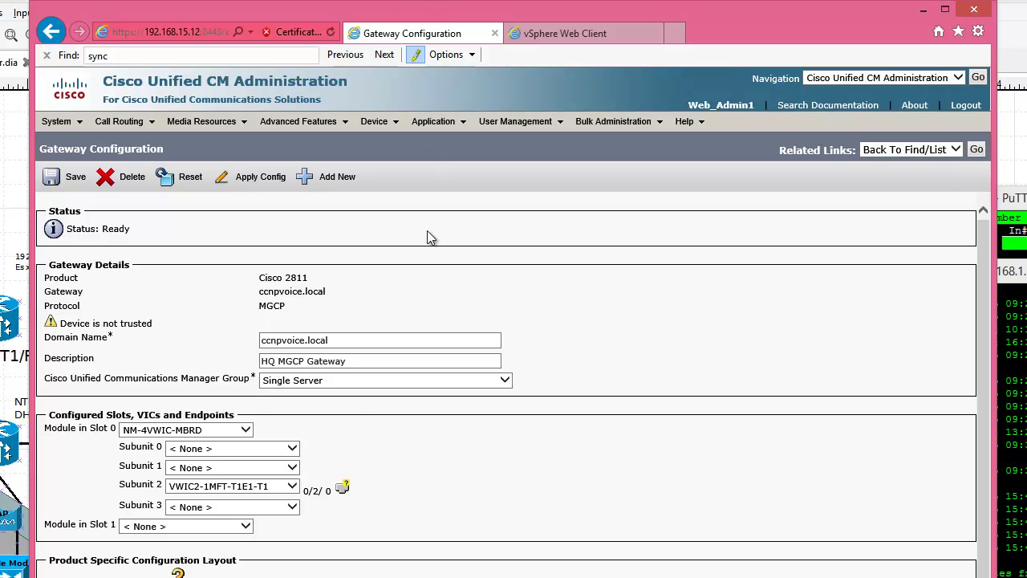
pyautogui.click(344, 490)
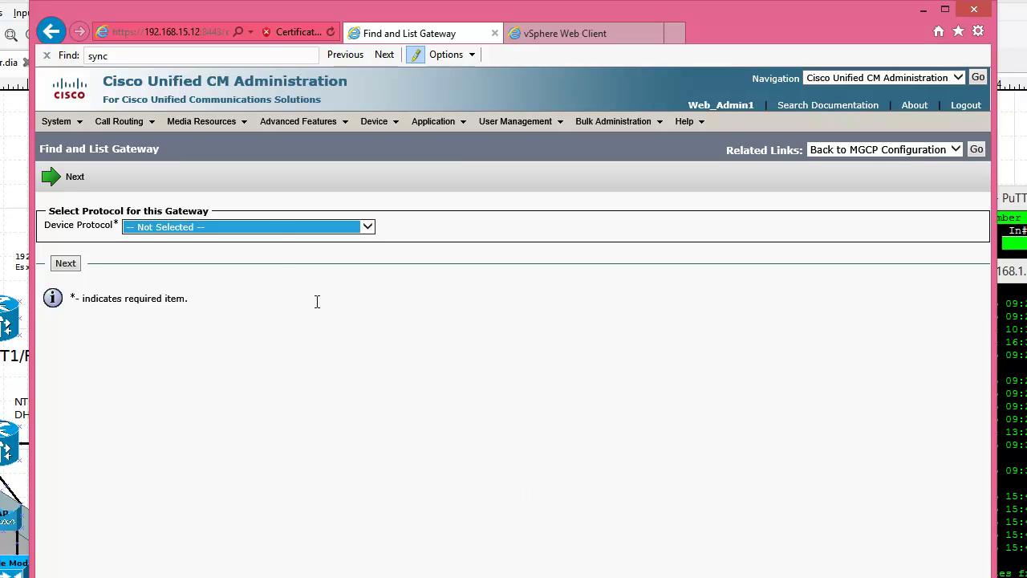
pyautogui.click(270, 227)
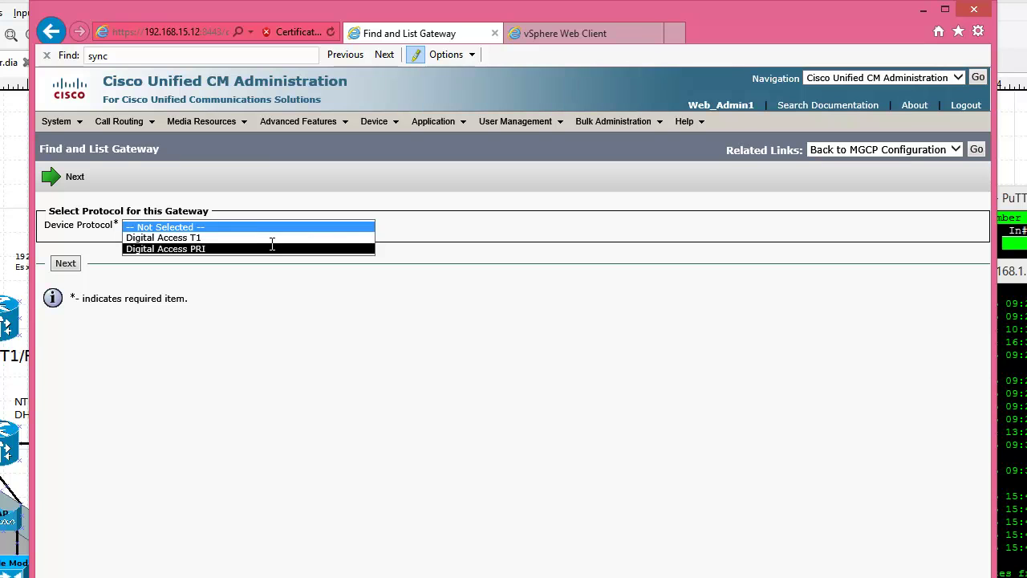
pyautogui.click(272, 248)
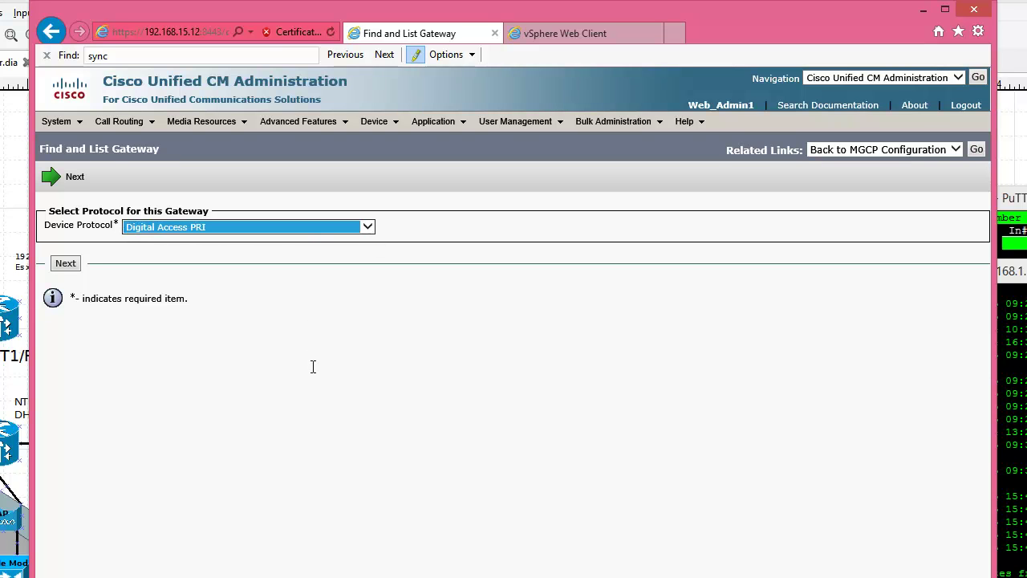
pyautogui.click(61, 265)
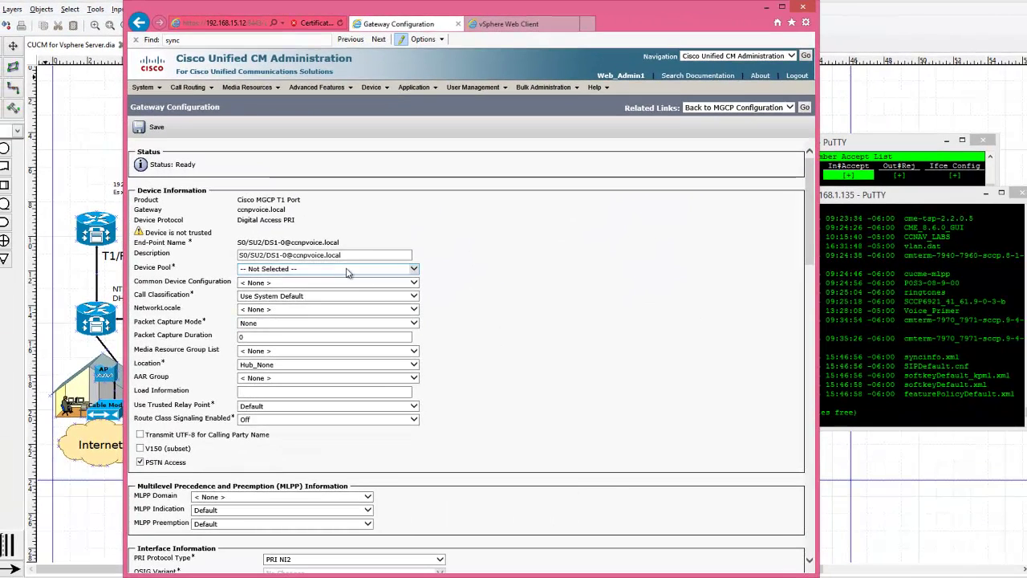
# Step: Assign the T1 PRI endpoint to the Madison DP device pool
pyautogui.click(346, 273)
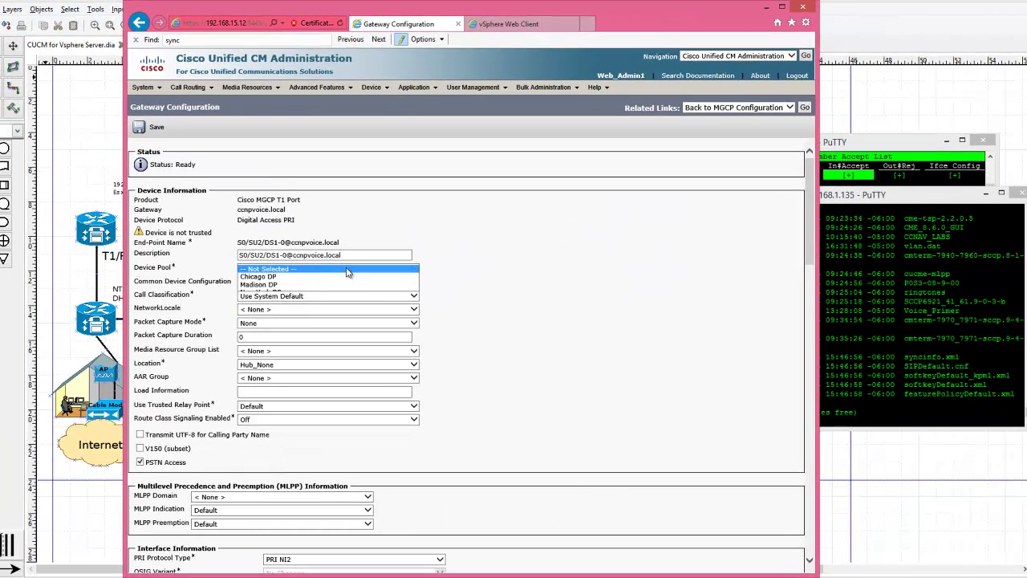
pyautogui.click(346, 286)
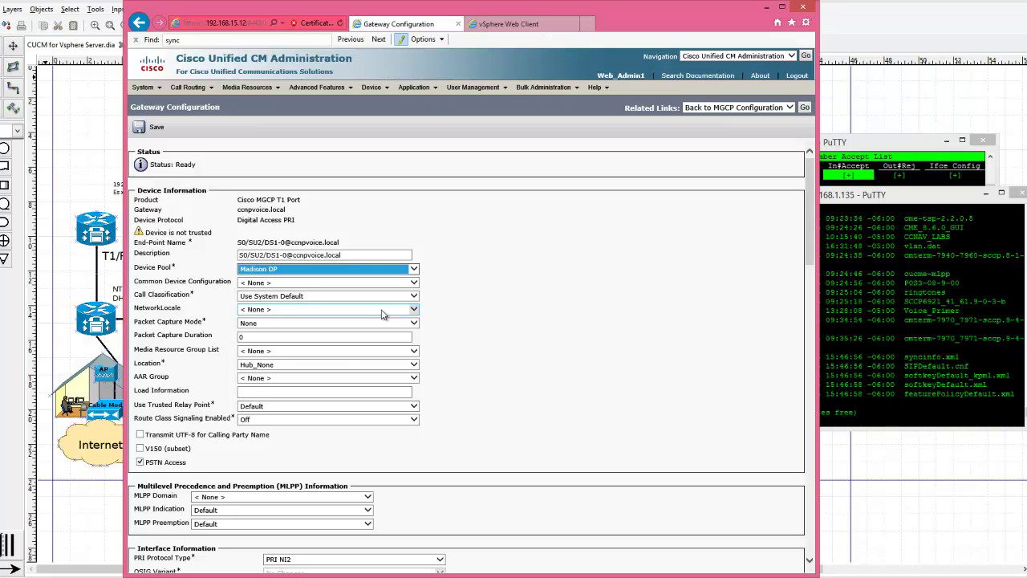
# Step: Set the T1 PRI interface's channel selection order to Top Down and enable the status poll
pyautogui.click(488, 395)
pyautogui.scroll(-3, 487, 395)
pyautogui.scroll(3, 488, 395)
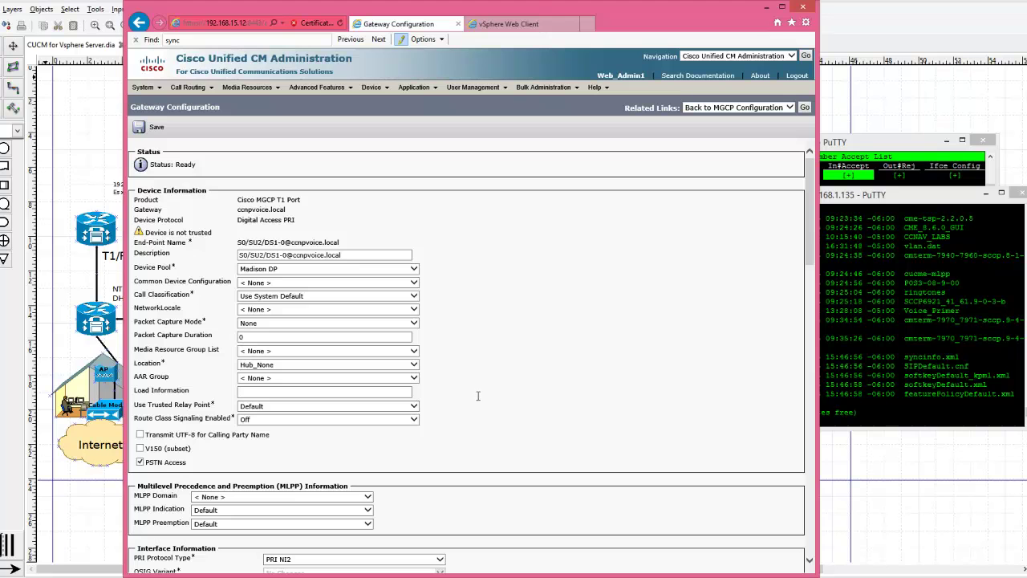
pyautogui.scroll(-6, 476, 395)
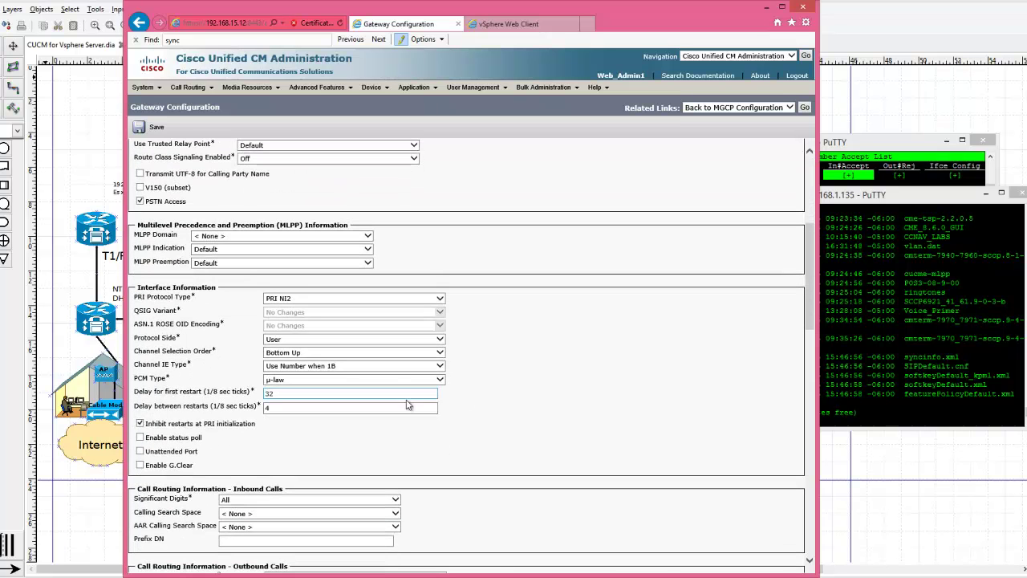
pyautogui.click(361, 353)
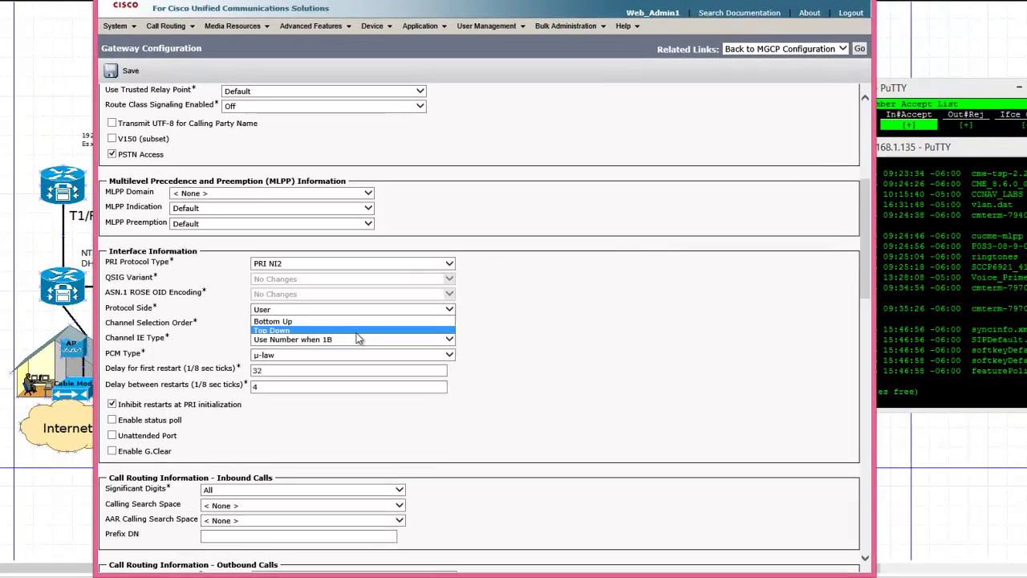
pyautogui.click(359, 361)
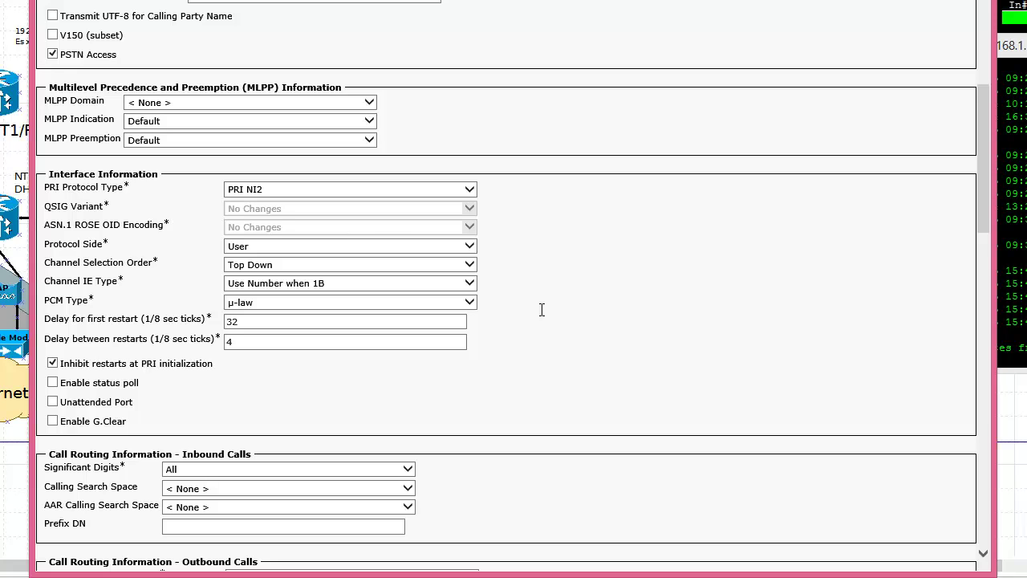
pyautogui.click(51, 383)
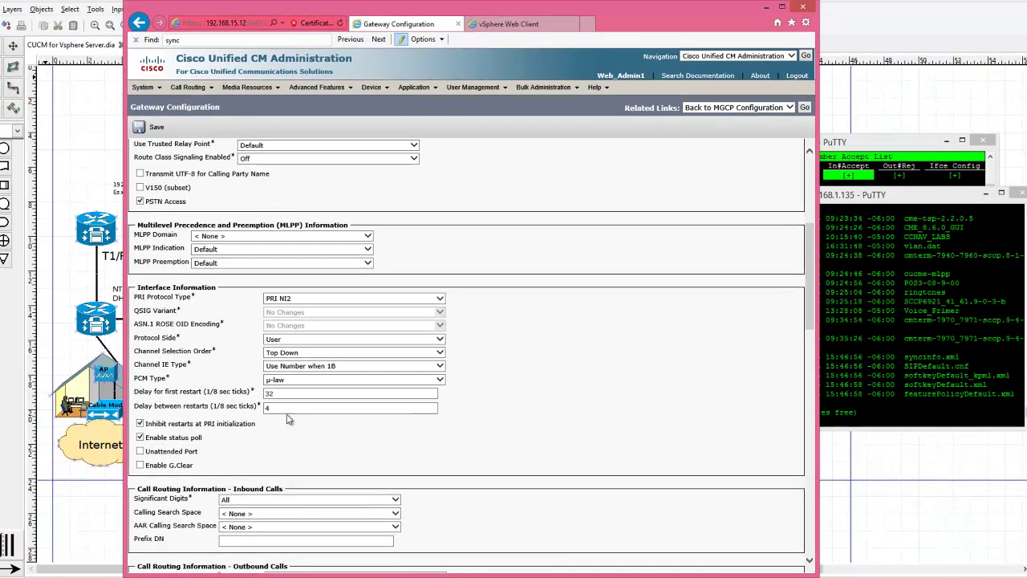
pyautogui.click(255, 341)
pyautogui.click(419, 407)
# Step: Set Significant Digits to 4 for inbound calls and Calling Party Presentation to Allowed for outbound calls
pyautogui.scroll(-3, 420, 408)
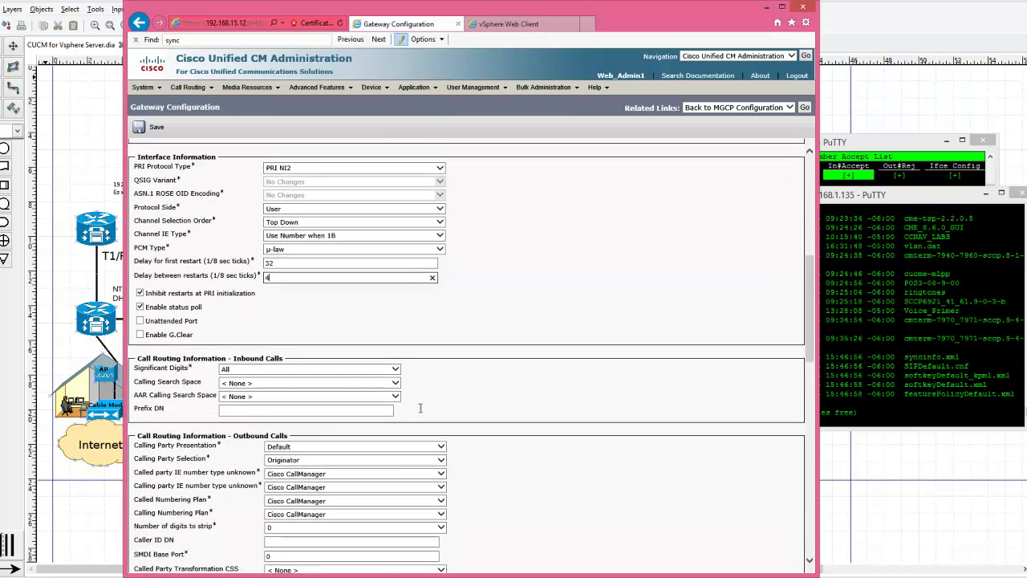
pyautogui.click(325, 369)
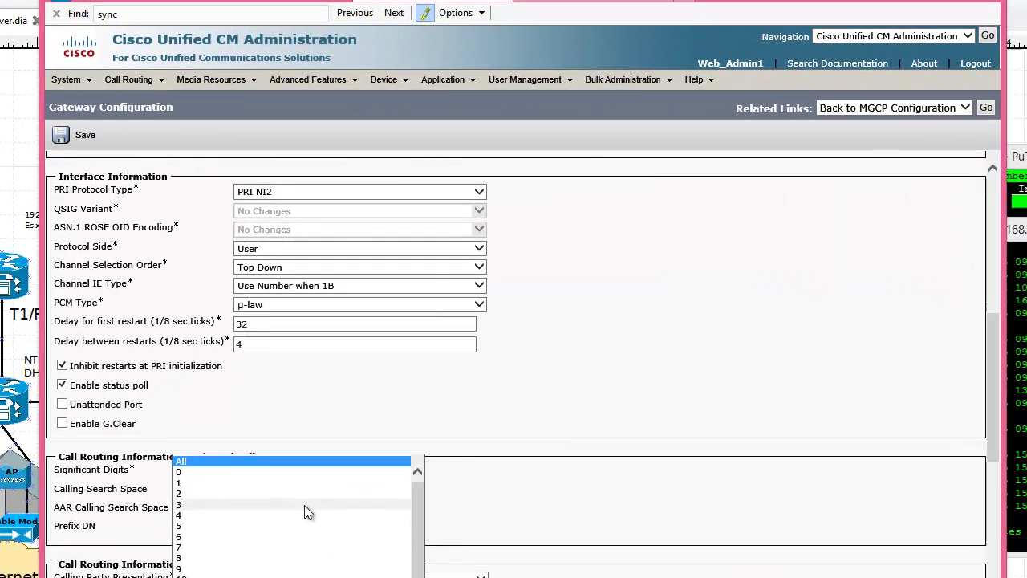
pyautogui.click(305, 515)
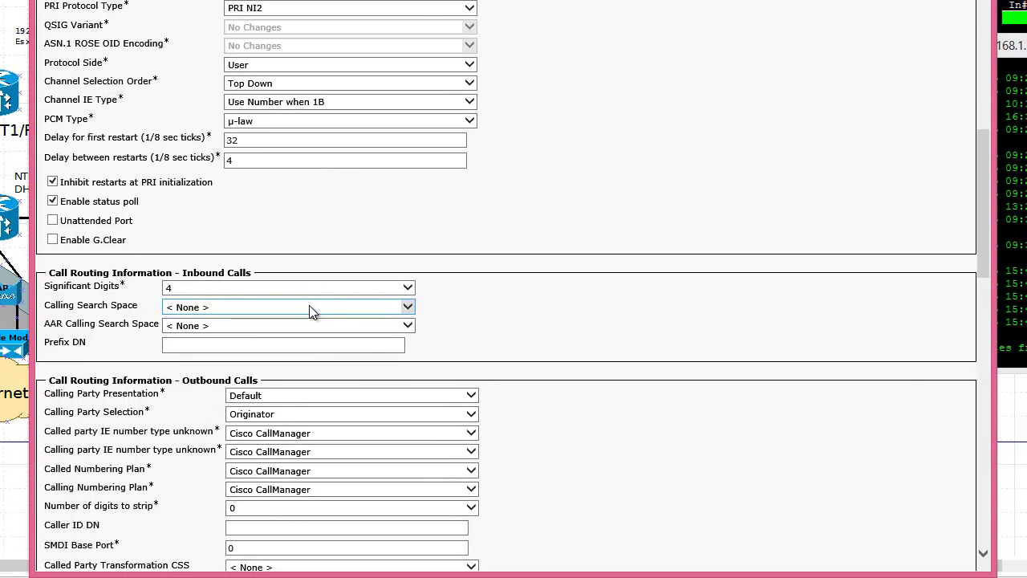
pyautogui.click(321, 493)
pyautogui.click(309, 306)
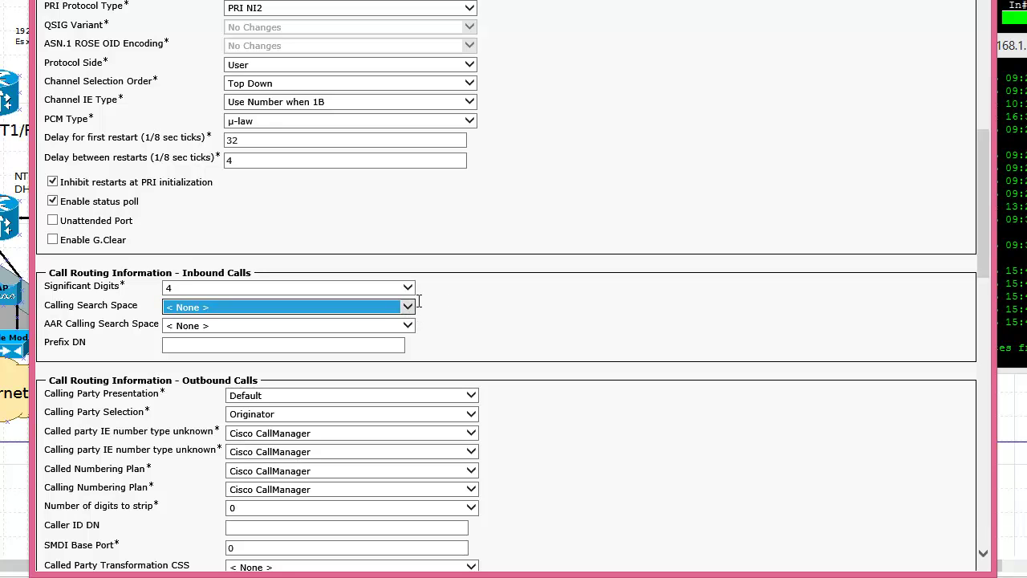
pyautogui.click(469, 299)
pyautogui.click(449, 396)
pyautogui.click(449, 406)
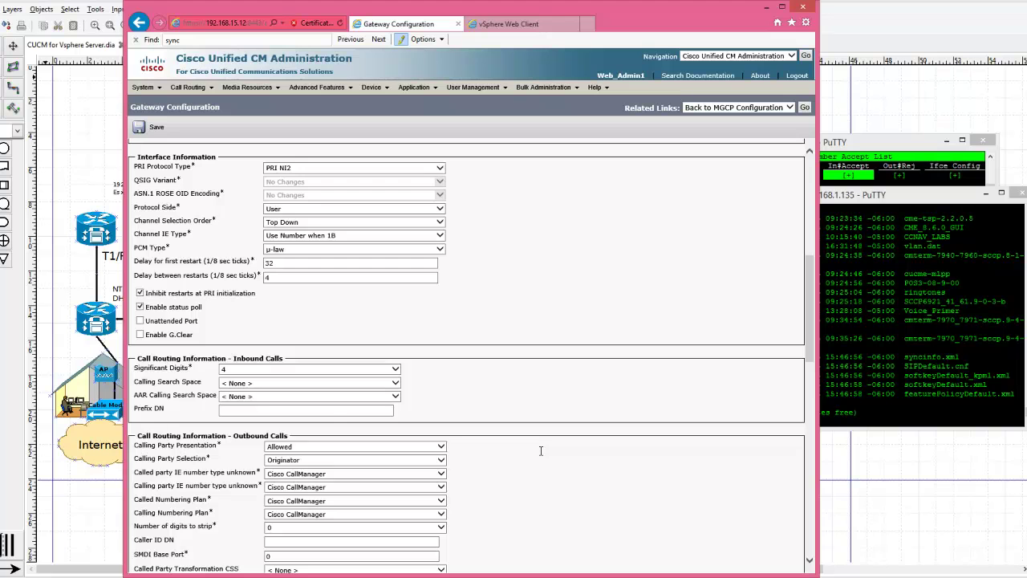
# Step: Enable Display IE Delivery and outbound Redirecting Number IE Delivery in the PRI protocol type settings
pyautogui.scroll(-1, 542, 451)
pyautogui.scroll(-3, 541, 451)
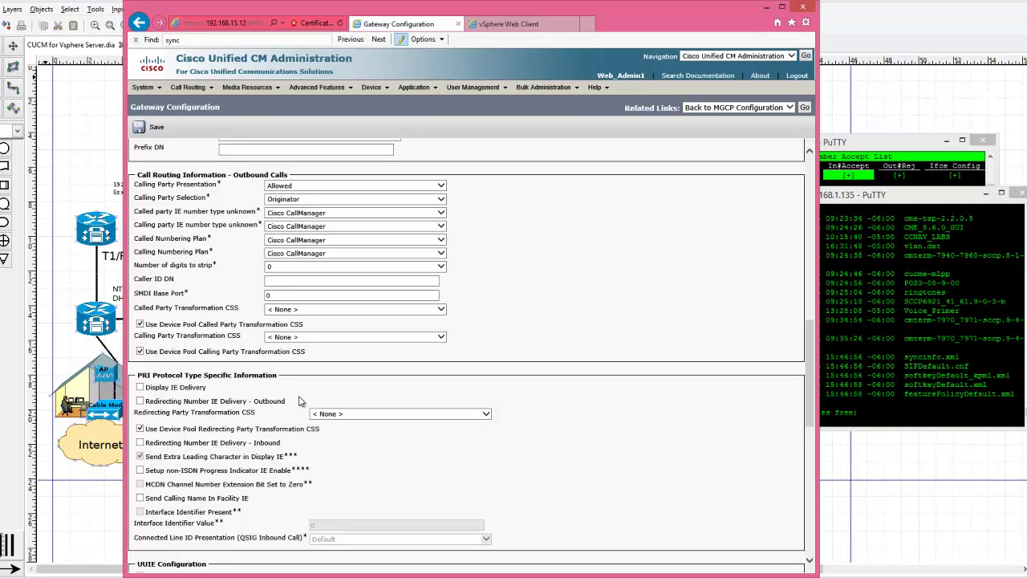
pyautogui.click(146, 389)
pyautogui.click(149, 401)
# Step: Save the T1 endpoint configuration, acknowledge the message and return to the MGCP gateway configuration
pyautogui.scroll(-7, 476, 453)
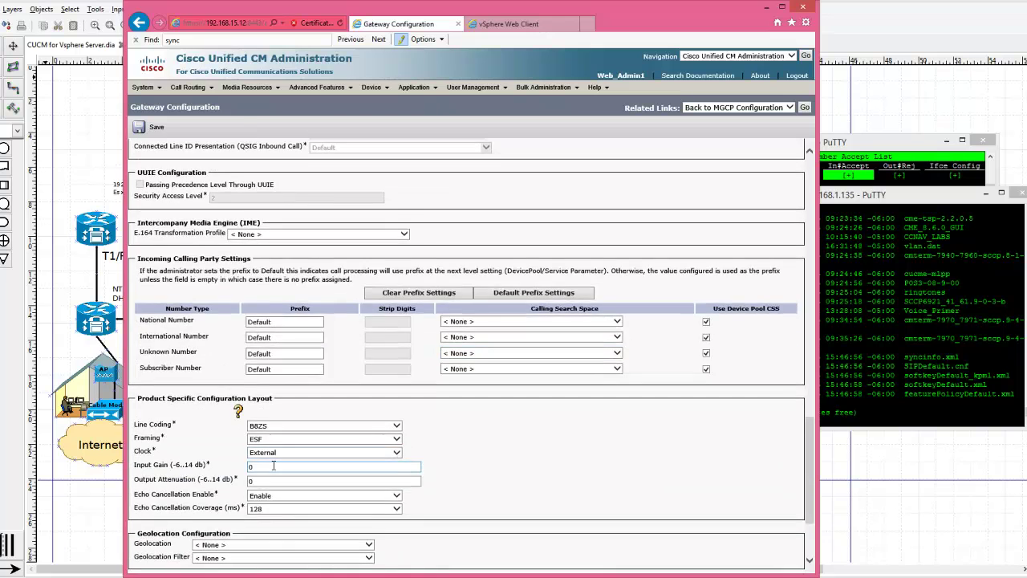
pyautogui.click(151, 465)
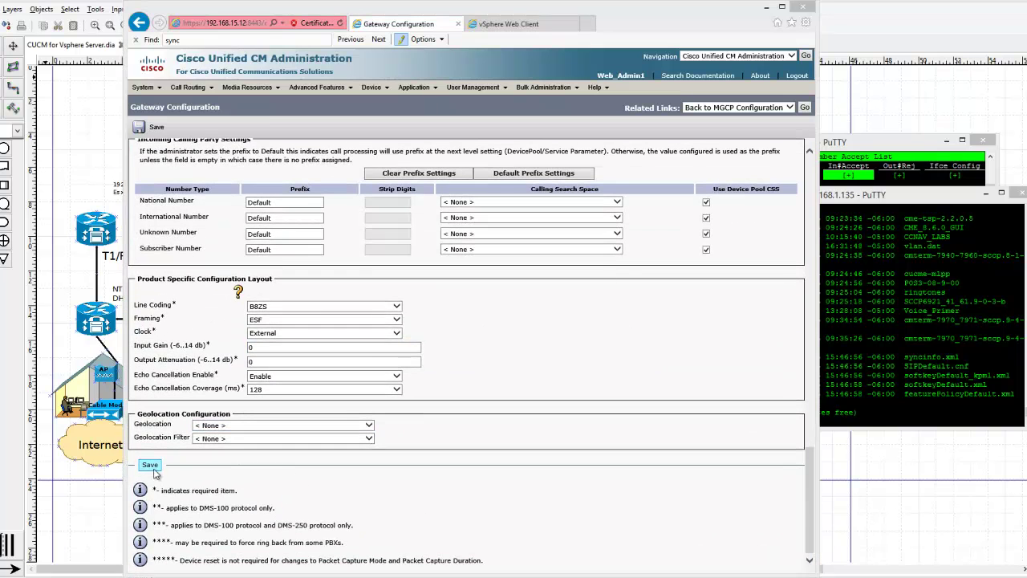
pyautogui.click(557, 343)
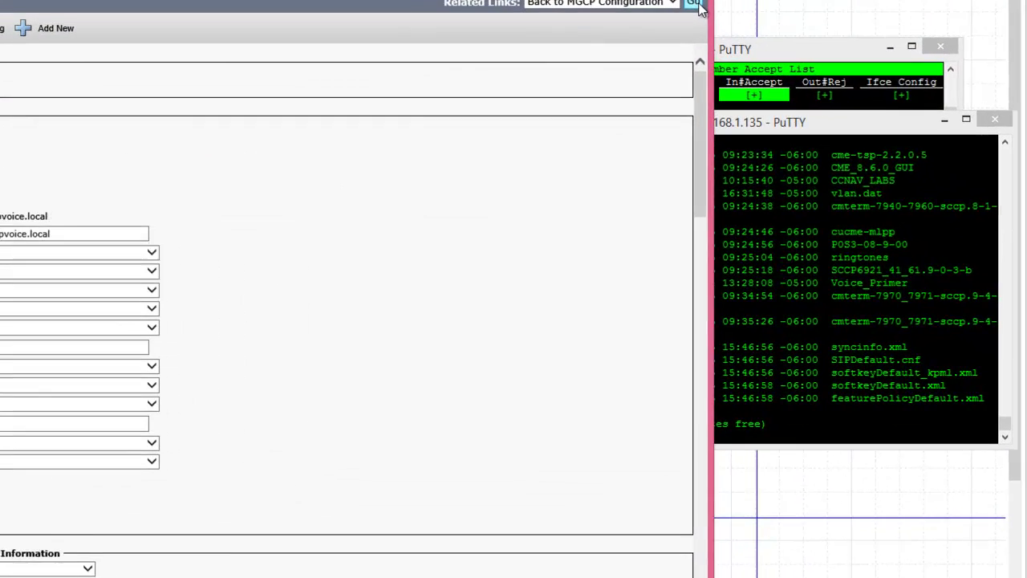
pyautogui.click(695, 5)
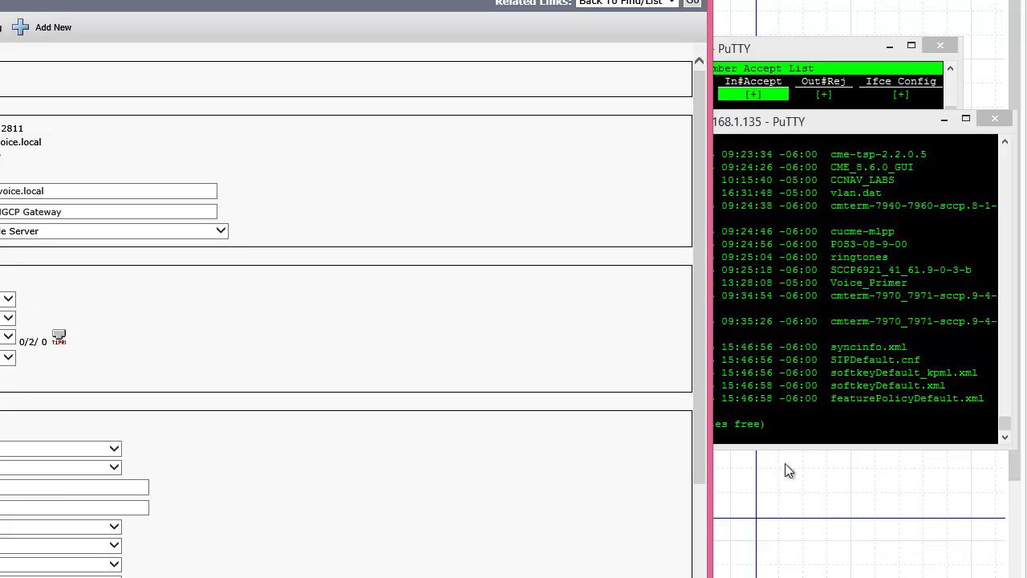
# Step: Switch to the router's PuTTY session at 192.168.1.135 and enter global configuration mode
pyautogui.click(951, 403)
pyautogui.write('conf t')
pyautogui.press('Return')
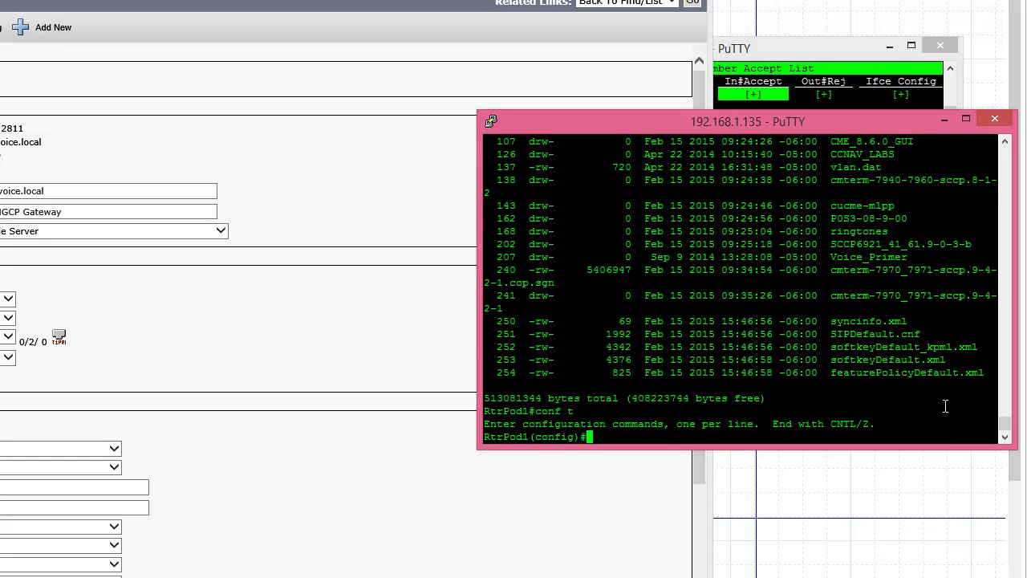
# Step: Set the router's ccm-manager config server to 192.168.15.12 and enable the configuration download with ccm-manager config
pyautogui.write('ccm-ma')
pyautogui.press('Tab')
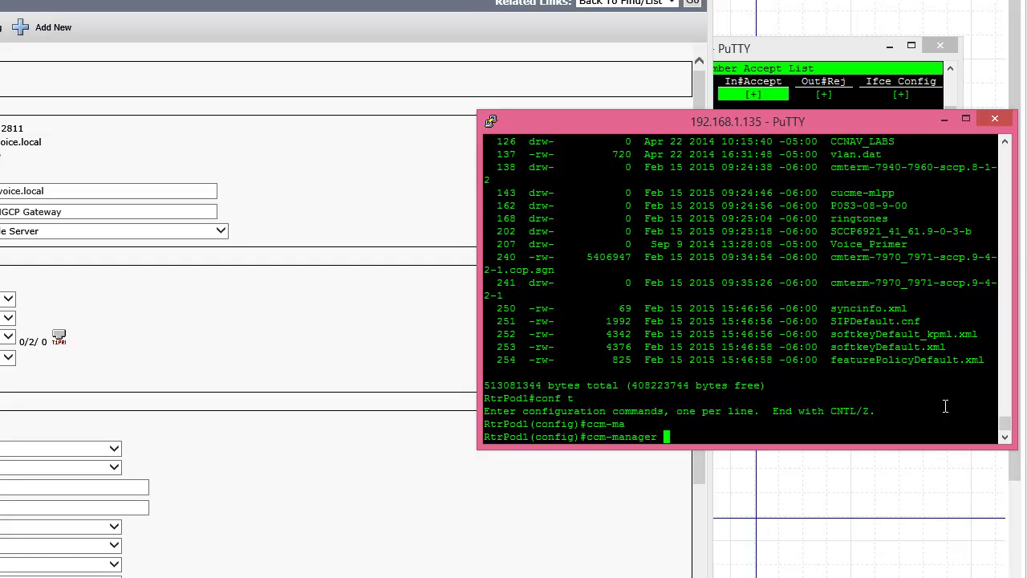
pyautogui.write('confi')
pyautogui.press('Tab')
pyautogui.write('s')
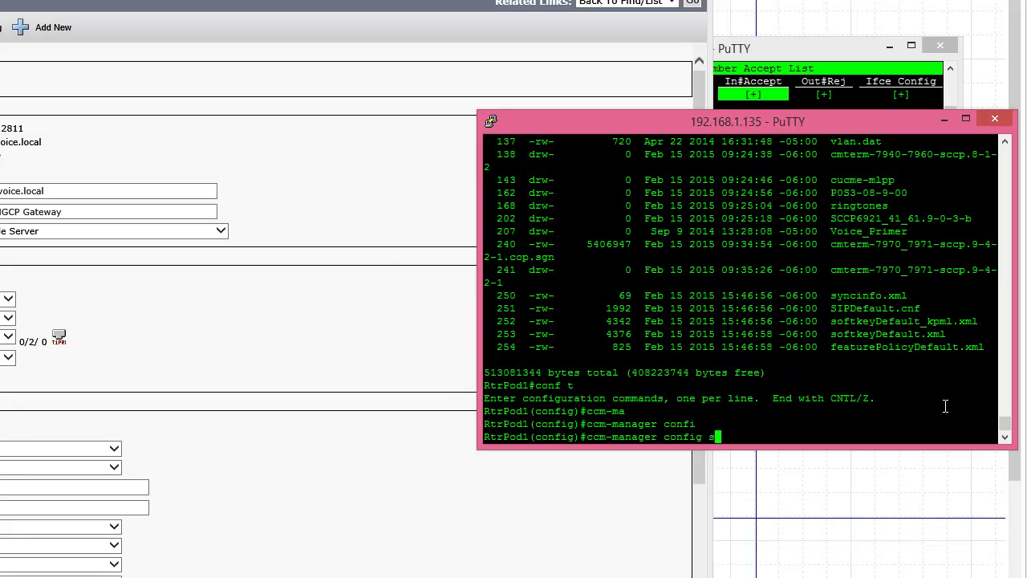
pyautogui.write('er')
pyautogui.press('Tab')
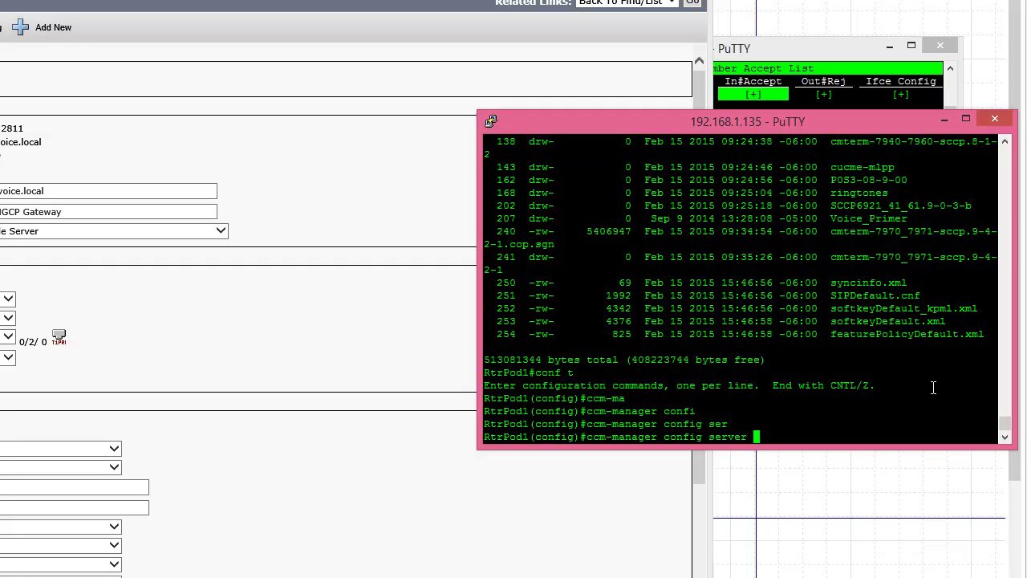
pyautogui.write('192.168.15.12')
pyautogui.press('Return')
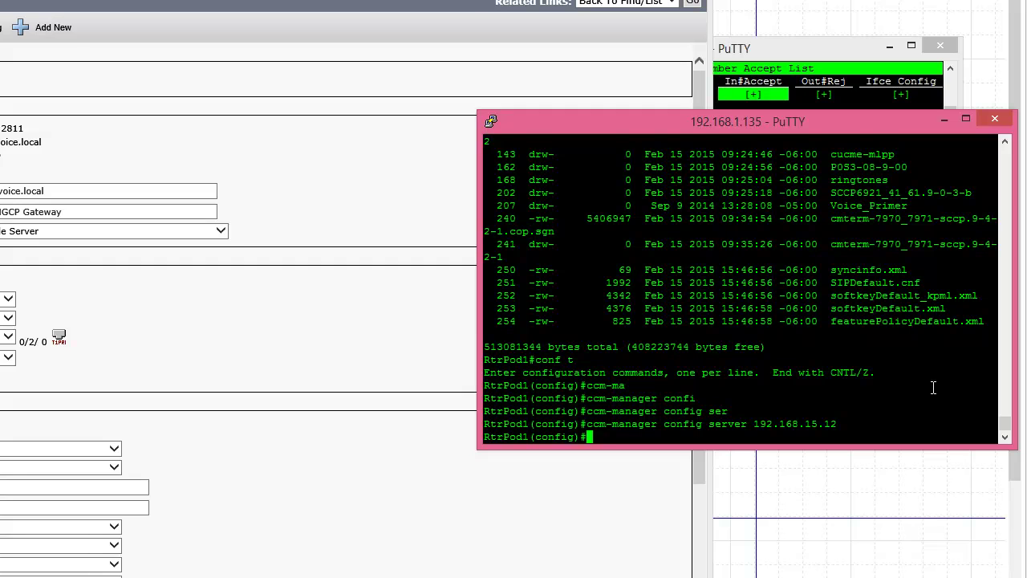
pyautogui.write('ccm-manager config')
pyautogui.press('Return')
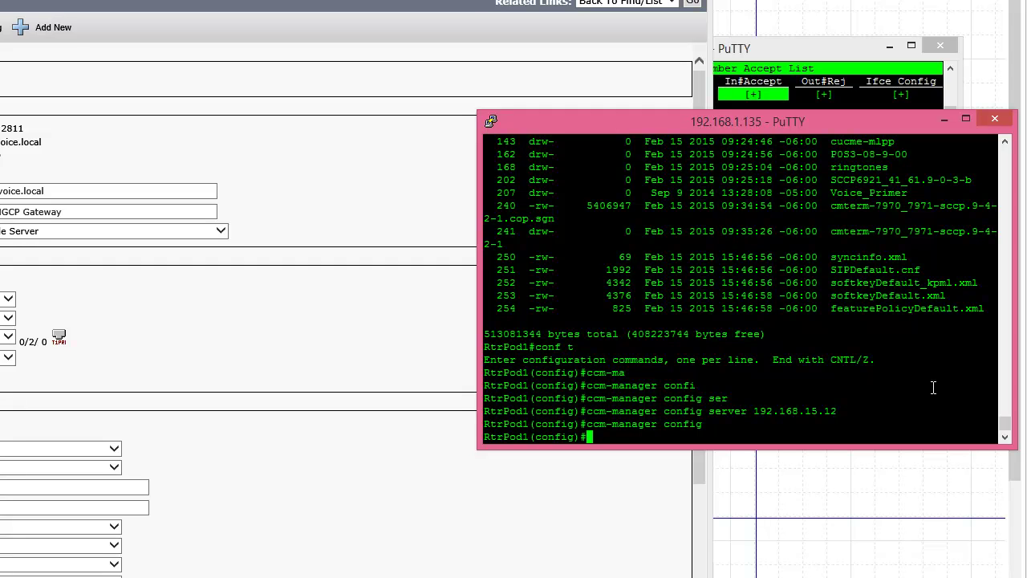
# Step: Show the router's running configuration with do sh run and examine it down to the controller T1 0/2/0 section
pyautogui.write('do sh run')
pyautogui.press('Return')
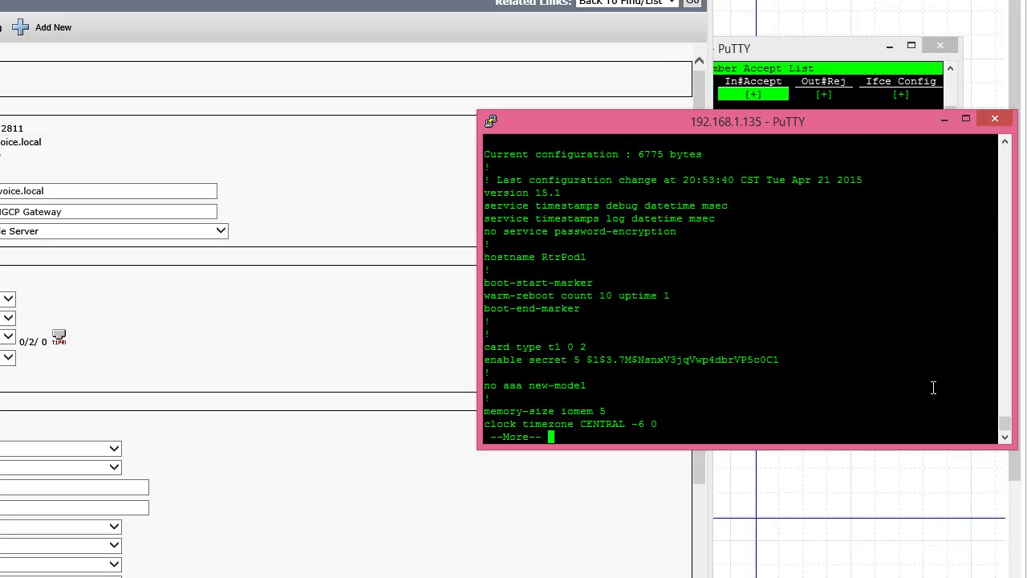
pyautogui.press('Return')
pyautogui.press('Return')
pyautogui.press('Return')
pyautogui.press('Return')
pyautogui.press('Return')
pyautogui.press('Return')
pyautogui.press('Return')
pyautogui.press('Return')
pyautogui.press('Return')
pyautogui.press('Return')
pyautogui.press('Return')
pyautogui.press('Return')
pyautogui.press('Return')
pyautogui.press('Return')
pyautogui.press('Return')
pyautogui.press('Return')
pyautogui.press('Return')
pyautogui.press('Return')
pyautogui.press('Return')
pyautogui.press('Return')
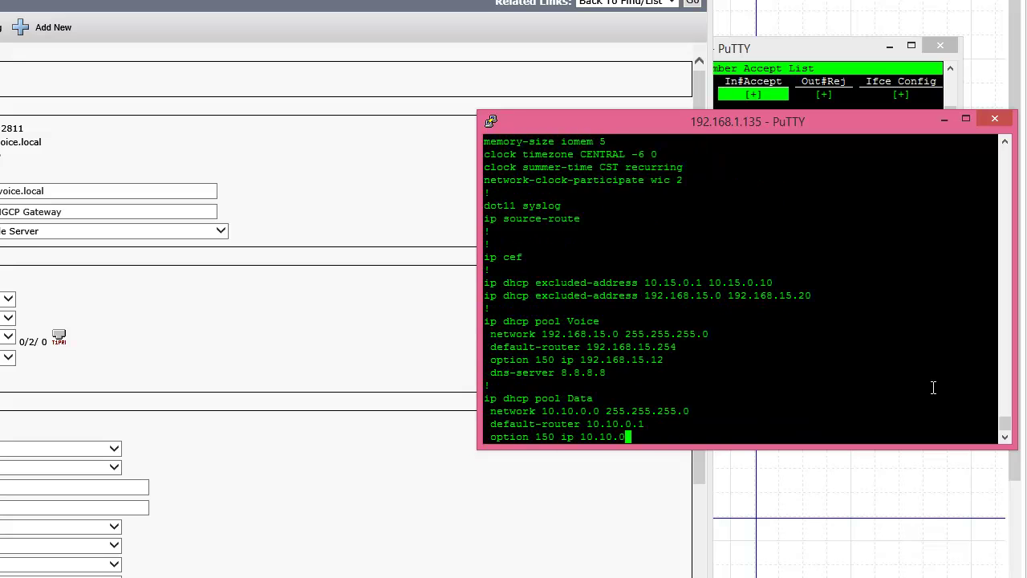
pyautogui.press('Return')
pyautogui.press('Return')
pyautogui.press('Return')
pyautogui.press('Return')
pyautogui.press('Return')
pyautogui.press('Return')
pyautogui.press('Return')
pyautogui.press('Return')
pyautogui.press('Return')
pyautogui.press('Return')
pyautogui.press('Return')
pyautogui.press('Return')
pyautogui.press('Return')
pyautogui.press('Return')
pyautogui.press('Return')
pyautogui.press('Return')
pyautogui.press('Return')
pyautogui.press('Return')
pyautogui.press('Return')
pyautogui.press('Return')
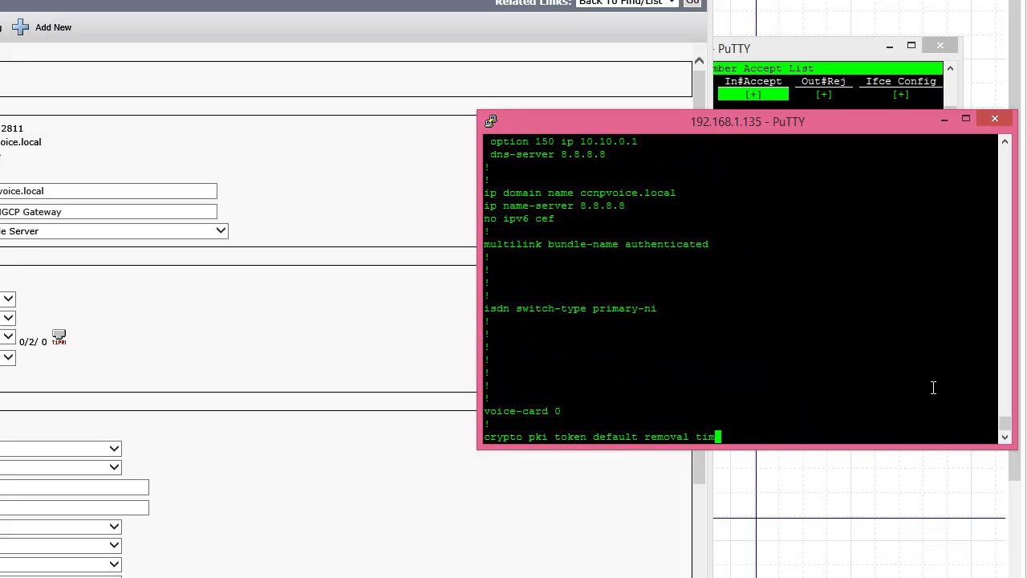
pyautogui.press('space')
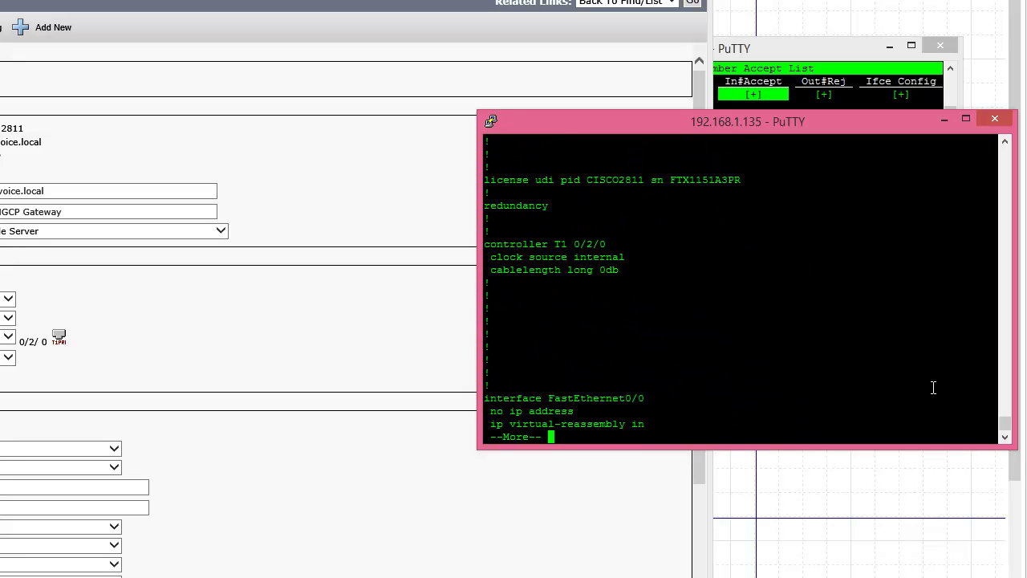
# Step: Examine the rest of the running configuration, past the interface and tftp-server entries, down to the voice-port section
pyautogui.press('Return')
pyautogui.press('Return')
pyautogui.press('Return')
pyautogui.press('Return')
pyautogui.press('Return')
pyautogui.press('Return')
pyautogui.press('Return')
pyautogui.press('Return')
pyautogui.press('Return')
pyautogui.press('Return')
pyautogui.press('Return')
pyautogui.press('Return')
pyautogui.press('Return')
pyautogui.press('Return')
pyautogui.press('Return')
pyautogui.press('Return')
pyautogui.press('Return')
pyautogui.press('Return')
pyautogui.press('Return')
pyautogui.press('Return')
pyautogui.press('Return')
pyautogui.press('Return')
pyautogui.press('Return')
pyautogui.press('Return')
pyautogui.press('Return')
pyautogui.press('Return')
pyautogui.press('Return')
pyautogui.press('Return')
pyautogui.press('Return')
pyautogui.press('Return')
pyautogui.press('Return')
pyautogui.press('Return')
pyautogui.press('Return')
pyautogui.press('Return')
pyautogui.press('Return')
pyautogui.press('Return')
pyautogui.press('Return')
pyautogui.press('Return')
pyautogui.press('Return')
pyautogui.press('Return')
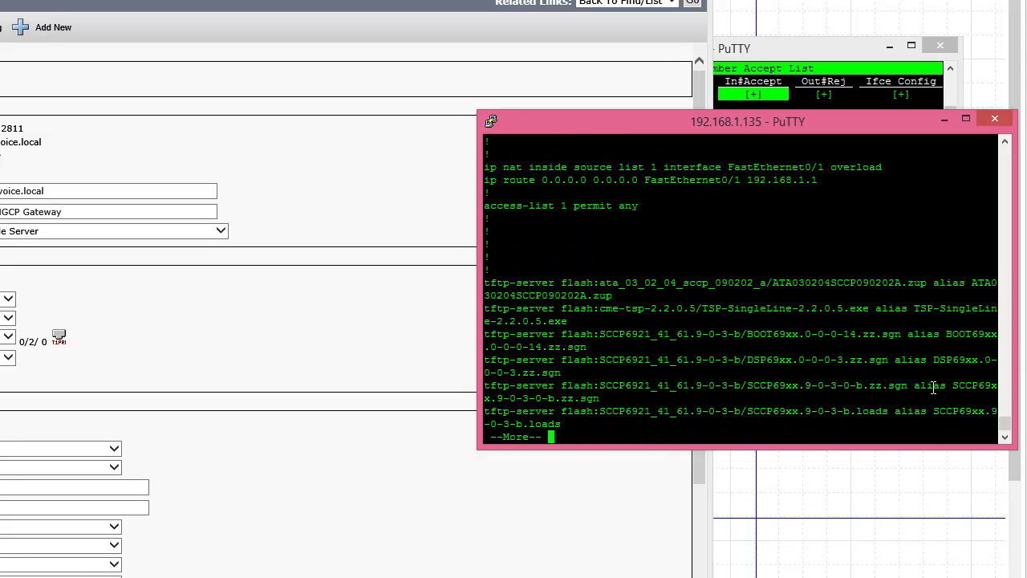
pyautogui.press('Return')
pyautogui.press('Return')
pyautogui.press('Return')
pyautogui.press('Return')
pyautogui.press('Return')
pyautogui.press('Return')
pyautogui.press('Return')
pyautogui.press('Return')
pyautogui.press('Return')
pyautogui.press('Return')
pyautogui.press('Return')
pyautogui.press('Return')
pyautogui.press('Return')
pyautogui.press('Return')
pyautogui.press('Return')
pyautogui.press('Return')
pyautogui.press('Return')
pyautogui.press('Return')
pyautogui.press('Return')
pyautogui.press('Return')
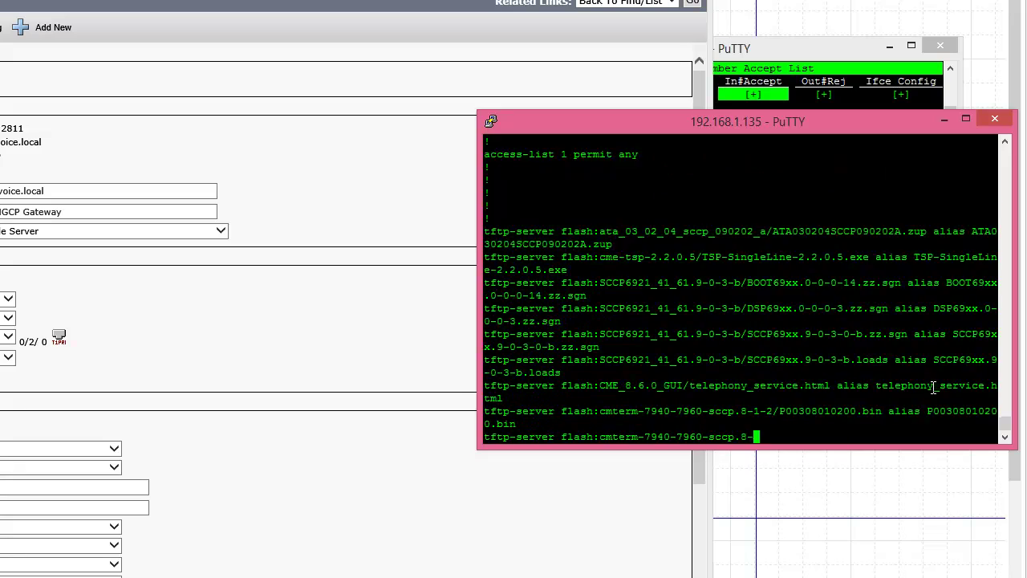
pyautogui.press('Return')
pyautogui.press('Return')
pyautogui.press('Return')
pyautogui.press('Return')
pyautogui.press('Return')
pyautogui.press('Return')
pyautogui.press('Return')
pyautogui.press('Return')
pyautogui.press('Return')
pyautogui.press('Return')
pyautogui.press('Return')
pyautogui.press('Return')
pyautogui.press('Return')
pyautogui.press('Return')
pyautogui.press('Return')
pyautogui.press('Return')
pyautogui.press('Return')
pyautogui.press('Return')
pyautogui.press('Return')
pyautogui.press('Return')
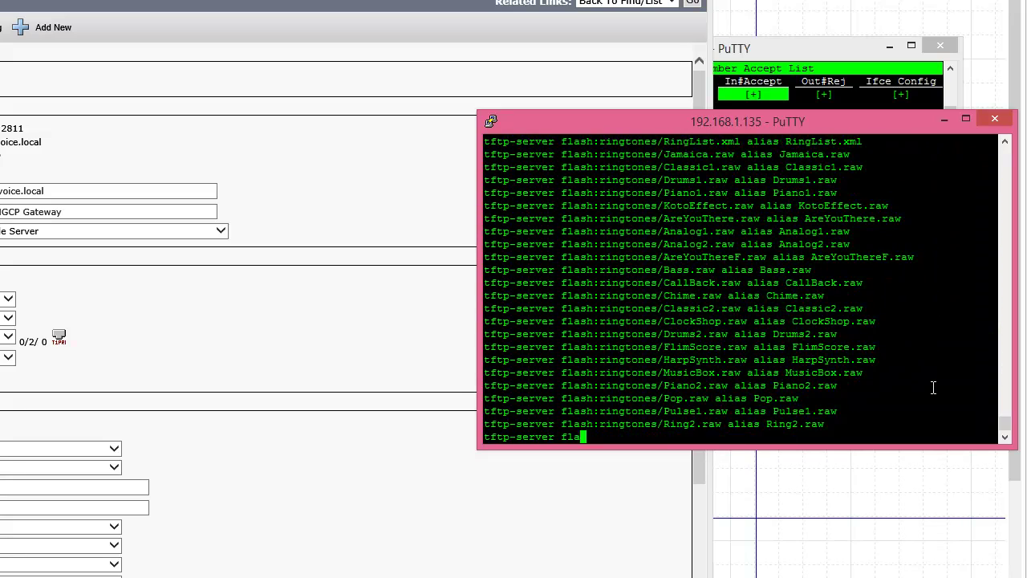
pyautogui.press('Return')
pyautogui.press('Return')
pyautogui.press('Return')
pyautogui.press('Return')
pyautogui.press('Return')
pyautogui.press('Return')
pyautogui.press('Return')
pyautogui.press('Return')
pyautogui.press('Return')
pyautogui.press('Return')
pyautogui.press('Return')
pyautogui.press('Return')
pyautogui.press('Return')
pyautogui.press('Return')
pyautogui.press('Return')
pyautogui.press('Return')
pyautogui.press('Return')
pyautogui.press('Return')
pyautogui.press('Return')
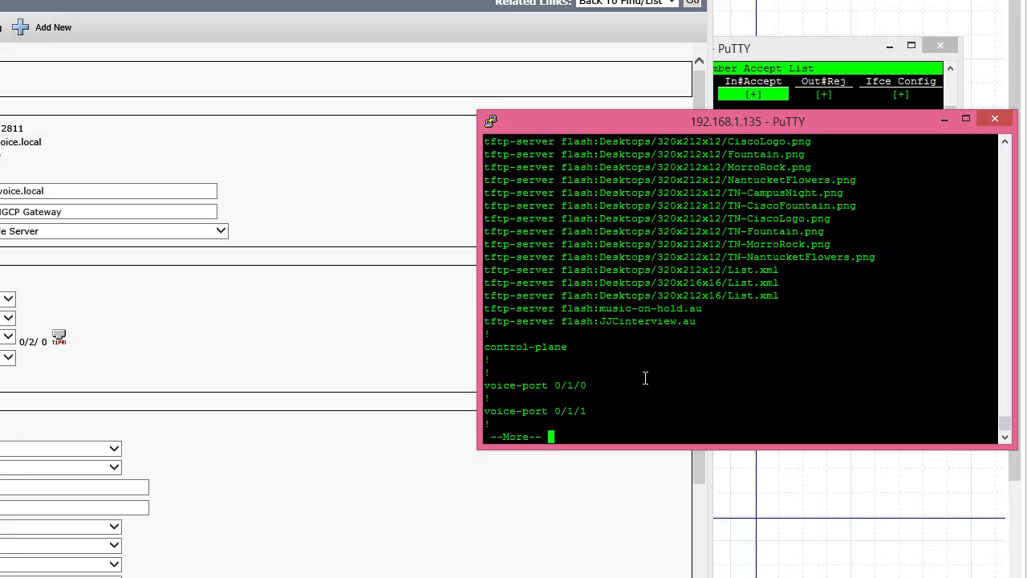
# Step: Examine the remaining running configuration from the voice-ports through the ccm-manager and mgcp lines to the end
pyautogui.press('Return')
pyautogui.press('Return')
pyautogui.press('Return')
pyautogui.press('Return')
pyautogui.press('Return')
pyautogui.press('Return')
pyautogui.press('Return')
pyautogui.press('Return')
pyautogui.press('Return')
pyautogui.press('Return')
pyautogui.press('Return')
pyautogui.press('Return')
pyautogui.press('Return')
pyautogui.press('Return')
pyautogui.press('Return')
pyautogui.press('Return')
pyautogui.press('Return')
pyautogui.press('Return')
pyautogui.press('Return')
pyautogui.press('Return')
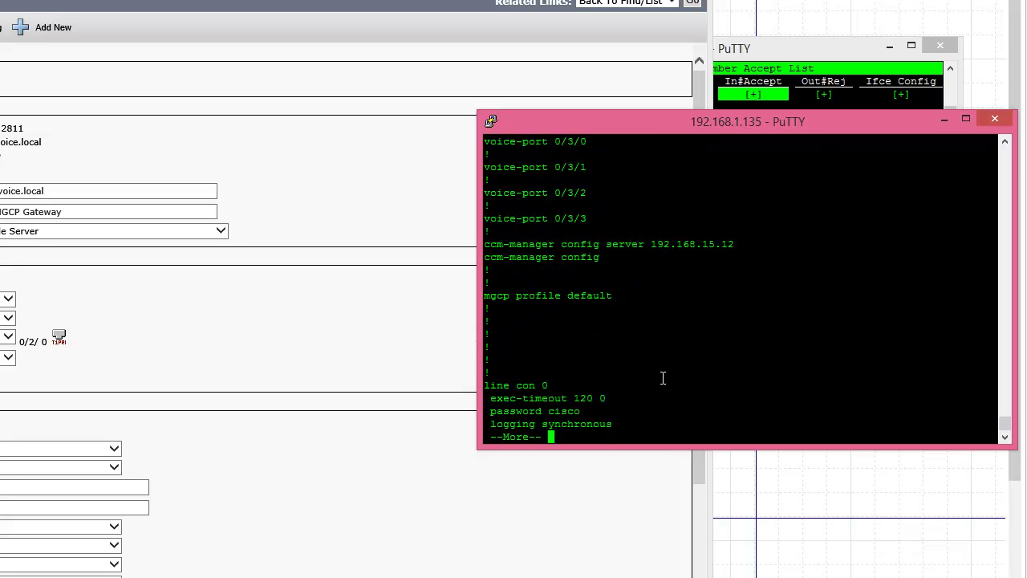
pyautogui.press('space')
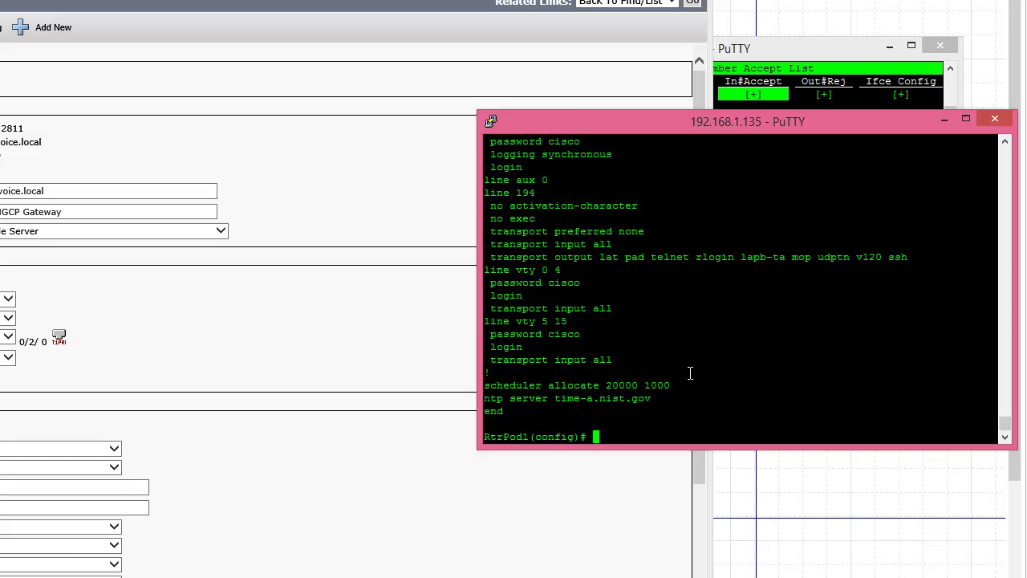
pyautogui.scroll(8, 681, 383)
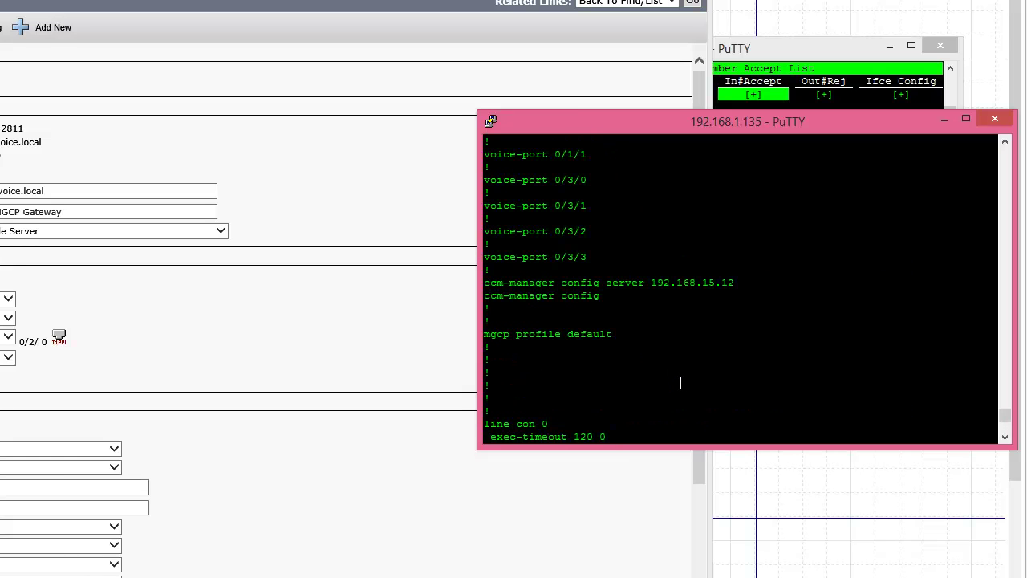
pyautogui.scroll(-8, 680, 384)
# Step: Set the router's IP domain name to ccnpvoice.local and exit global configuration mode
pyautogui.write('ip domain')
pyautogui.press('Tab')
pyautogui.write('na')
pyautogui.press('Tab')
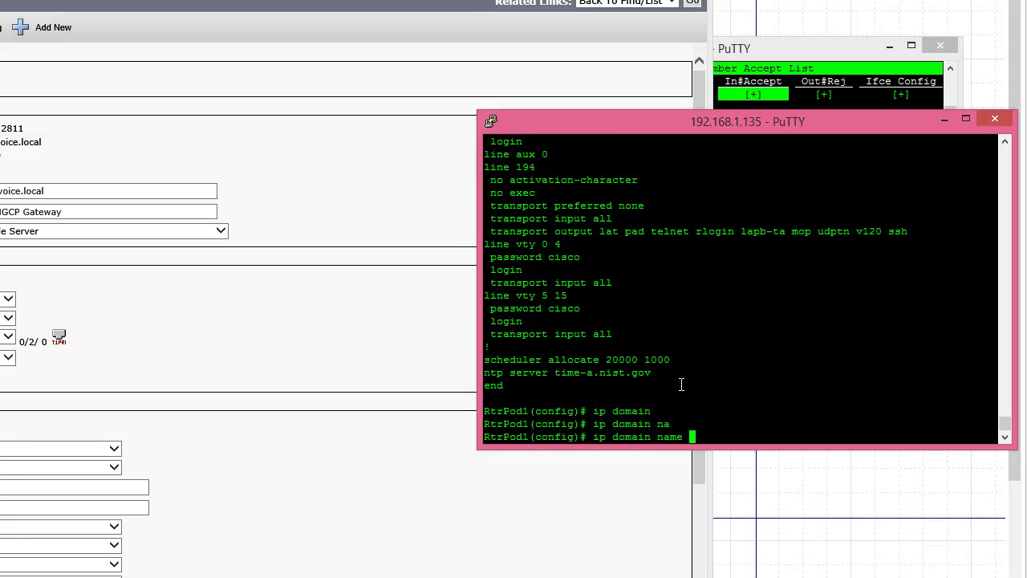
pyautogui.write('ccnpvoice.local')
pyautogui.press('Return')
pyautogui.write('exit')
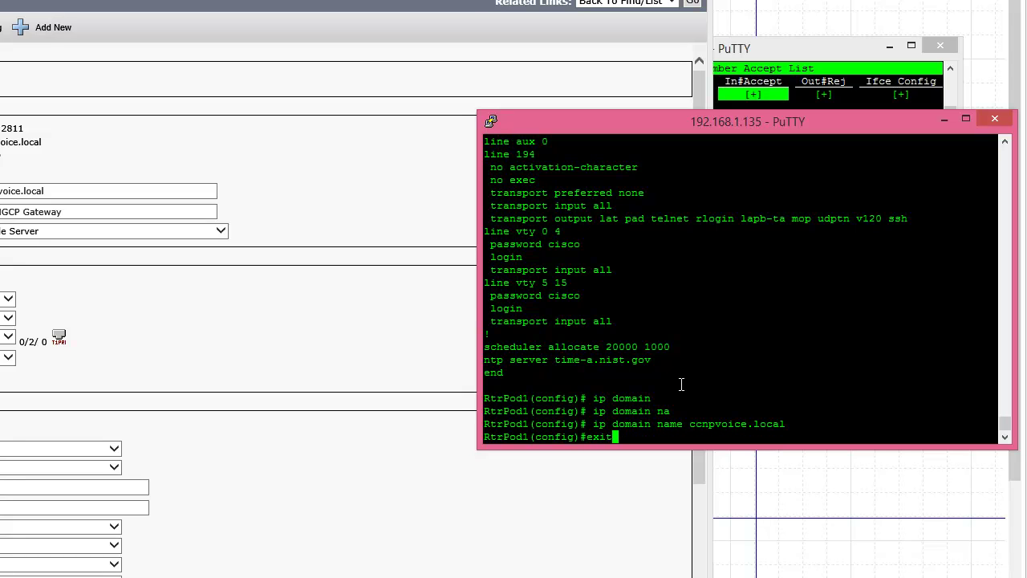
pyautogui.press('Return')
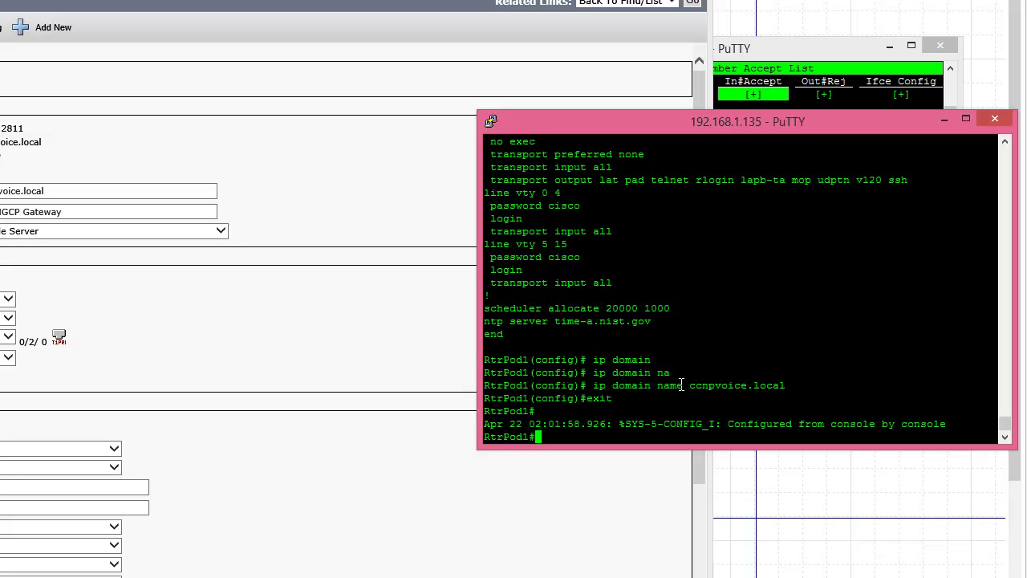
# Step: Enter the router's global configuration mode again with conf t
pyautogui.press('Return')
pyautogui.press('Return')
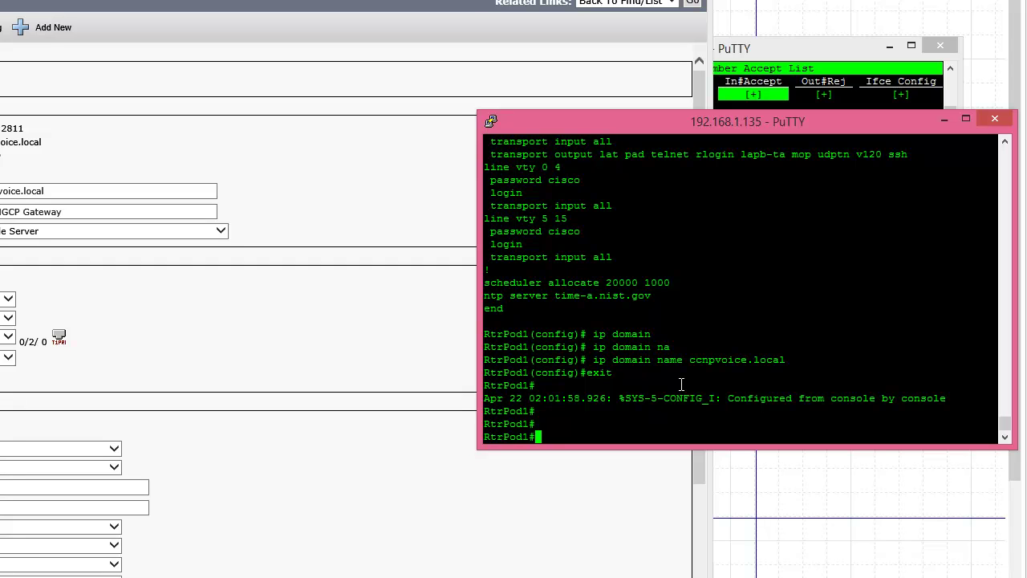
pyautogui.write('conf t')
pyautogui.press('Return')
pyautogui.write('ccm manag')
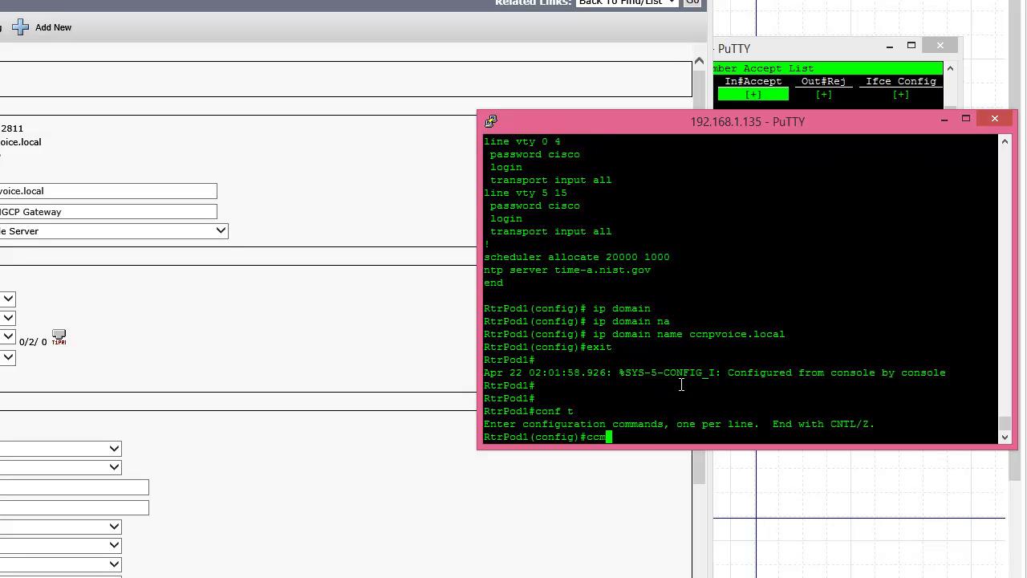
pyautogui.press('Tab')
pyautogui.write('er con')
pyautogui.press('Tab')
pyautogui.press('BackSpace')
pyautogui.press('BackSpace')
pyautogui.press('BackSpace')
pyautogui.press('BackSpace')
pyautogui.press('BackSpace')
pyautogui.press('BackSpace')
pyautogui.press('BackSpace')
pyautogui.press('BackSpace')
pyautogui.press('BackSpace')
pyautogui.press('BackSpace')
pyautogui.press('BackSpace')
pyautogui.press('BackSpace')
pyautogui.press('BackSpace')
pyautogui.press('BackSpace')
pyautogui.press('BackSpace')
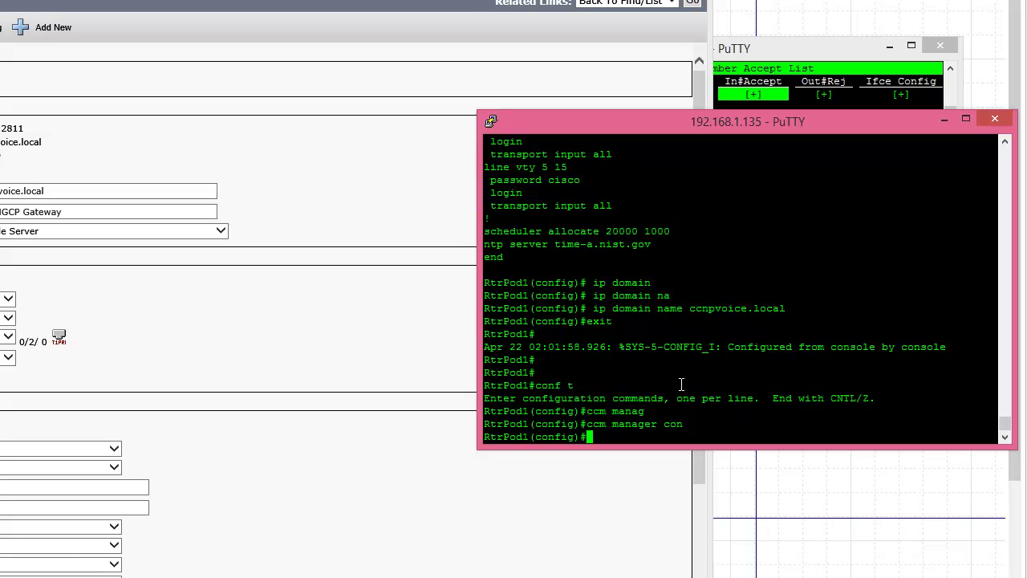
# Step: Enable the router's configuration download from the call manager again with ccm-manager config
pyautogui.write('ccm-mana')
pyautogui.press('Tab')
pyautogui.write('config')
pyautogui.press('Return')
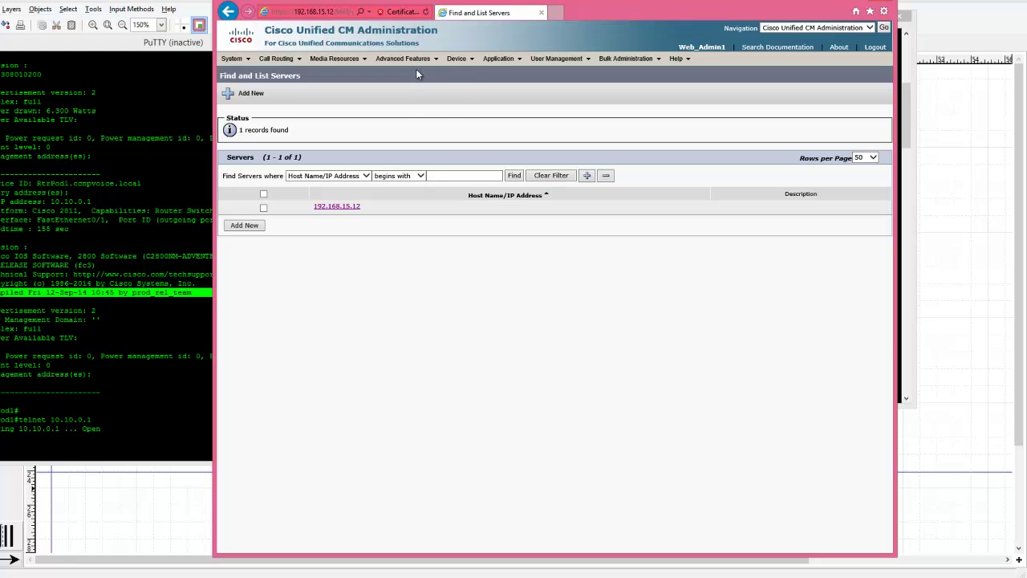
pyautogui.click(472, 67)
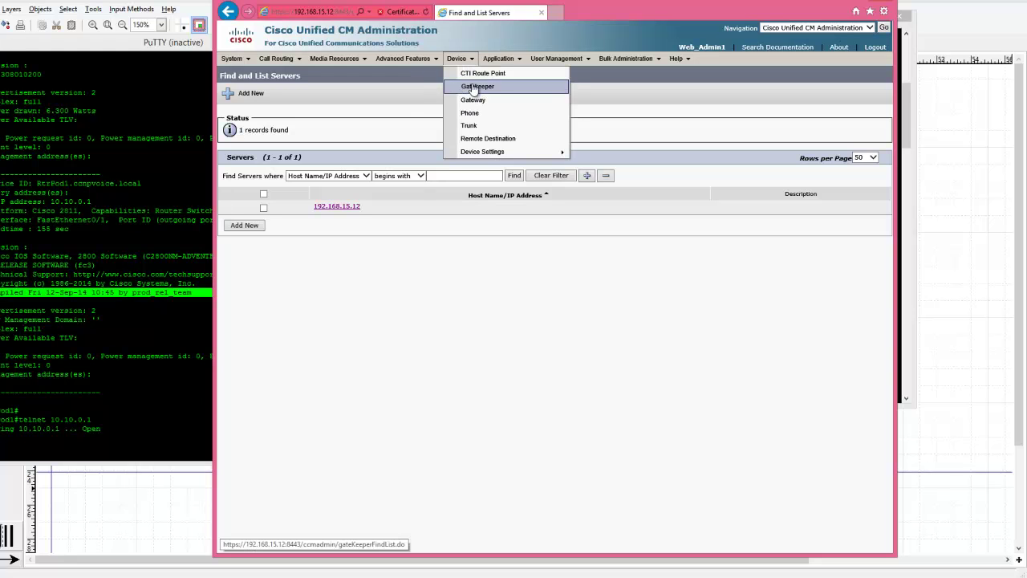
pyautogui.click(469, 102)
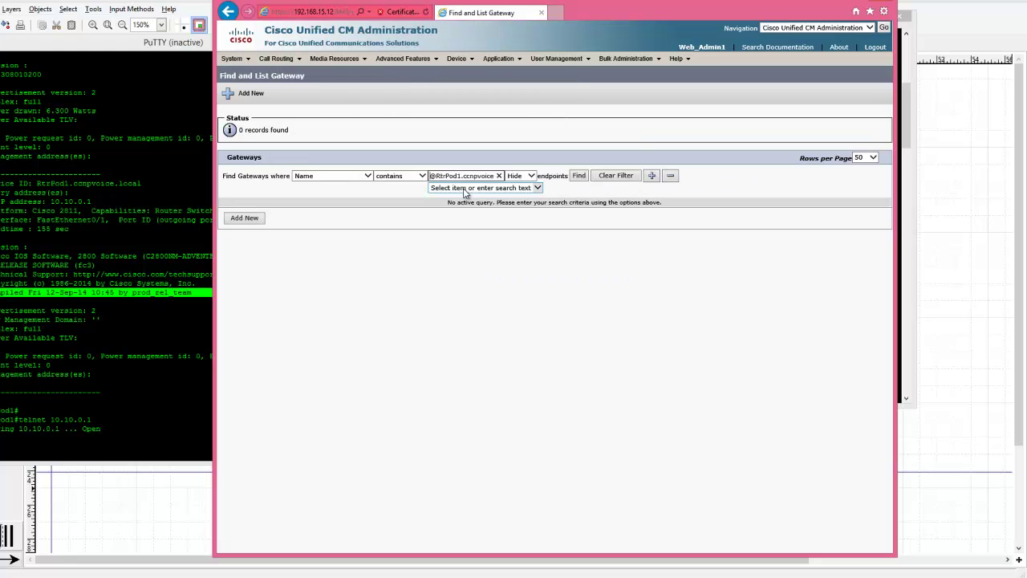
pyautogui.click(581, 176)
pyautogui.click(483, 61)
pyautogui.moveTo(476, 64)
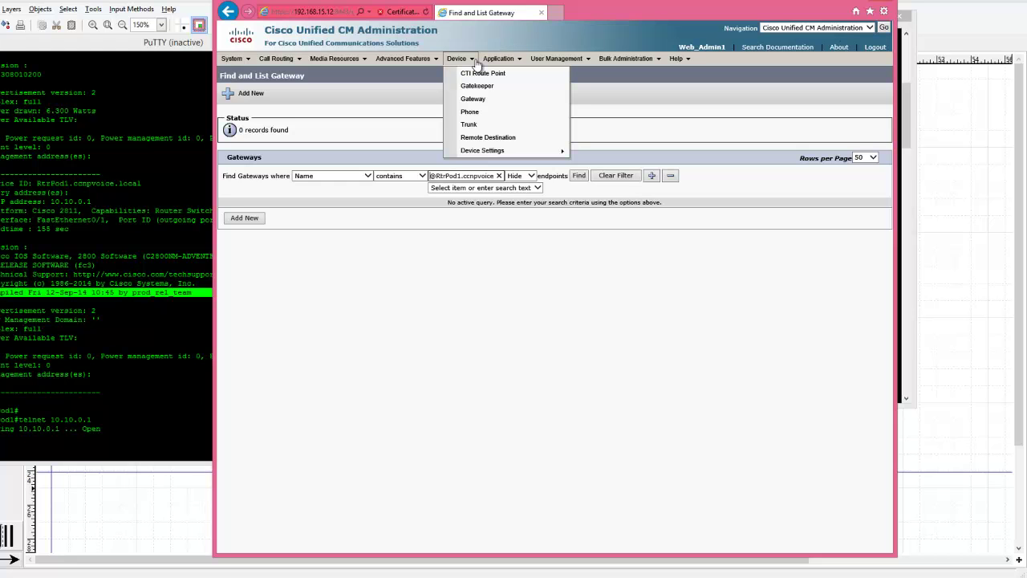
pyautogui.click(490, 99)
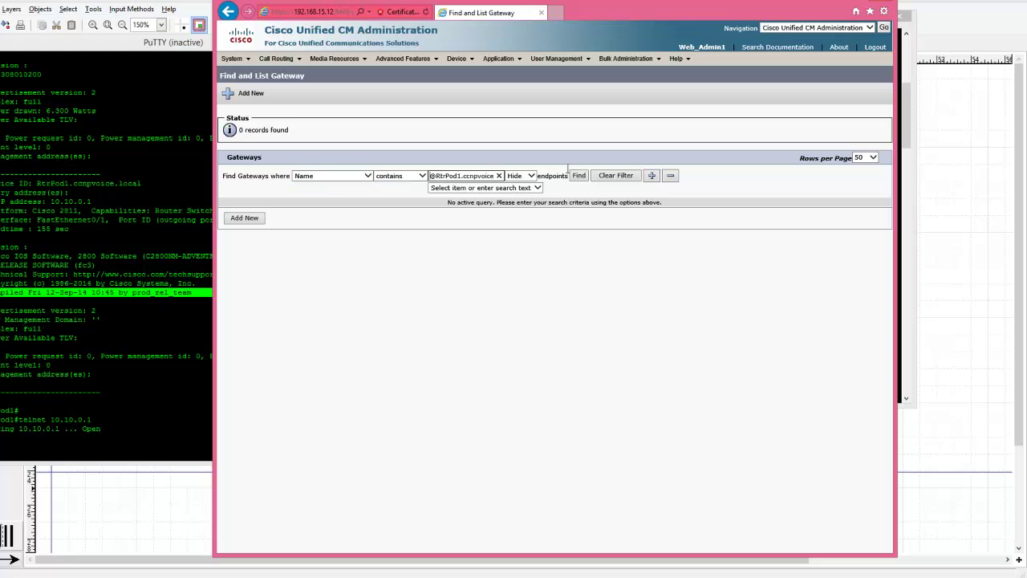
pyautogui.click(523, 176)
pyautogui.click(517, 168)
pyautogui.click(578, 176)
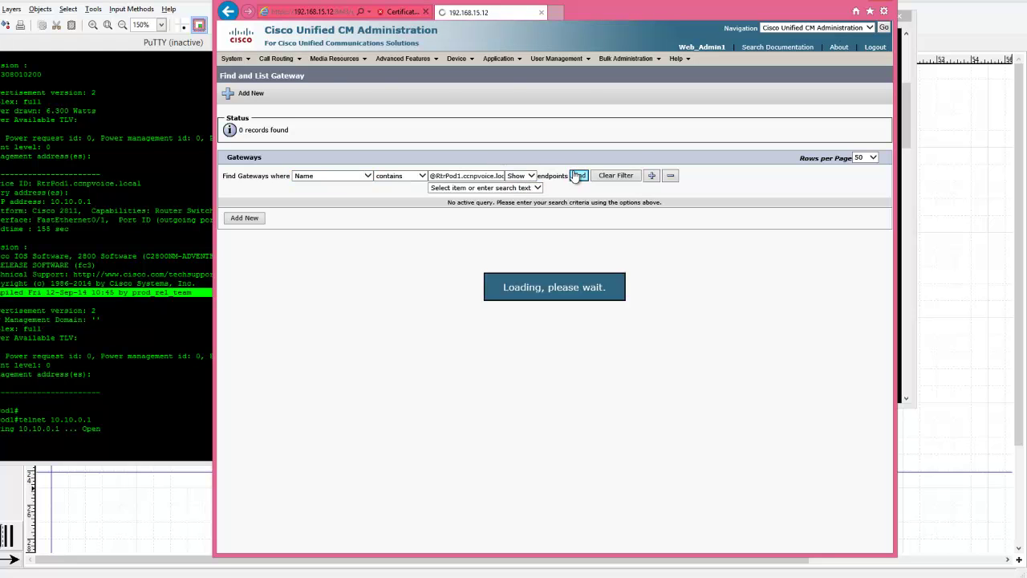
# Step: Open the found T1 port endpoint's configuration and go back to the Cisco 2811's MGCP configuration page
pyautogui.click(351, 218)
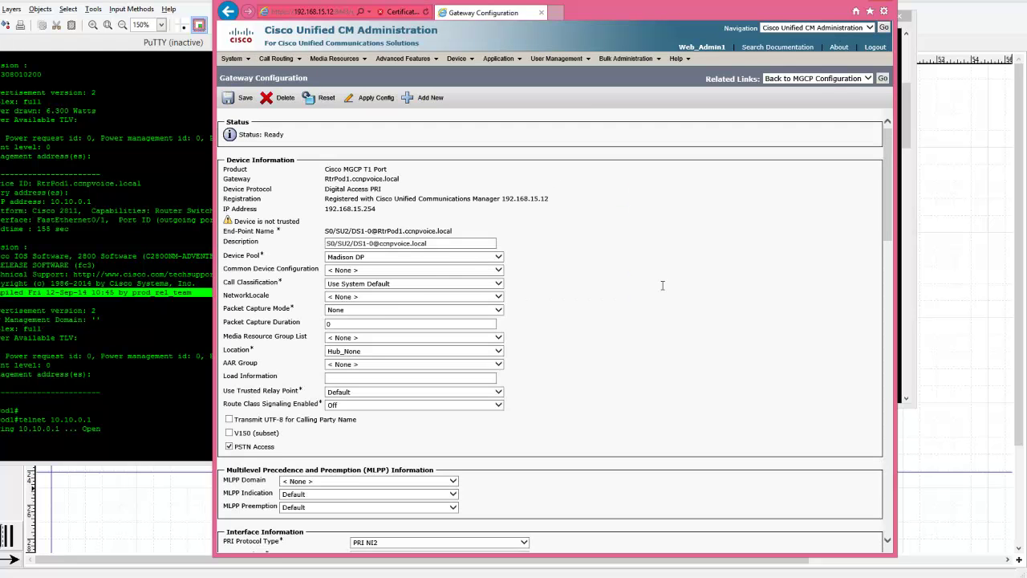
pyautogui.click(882, 78)
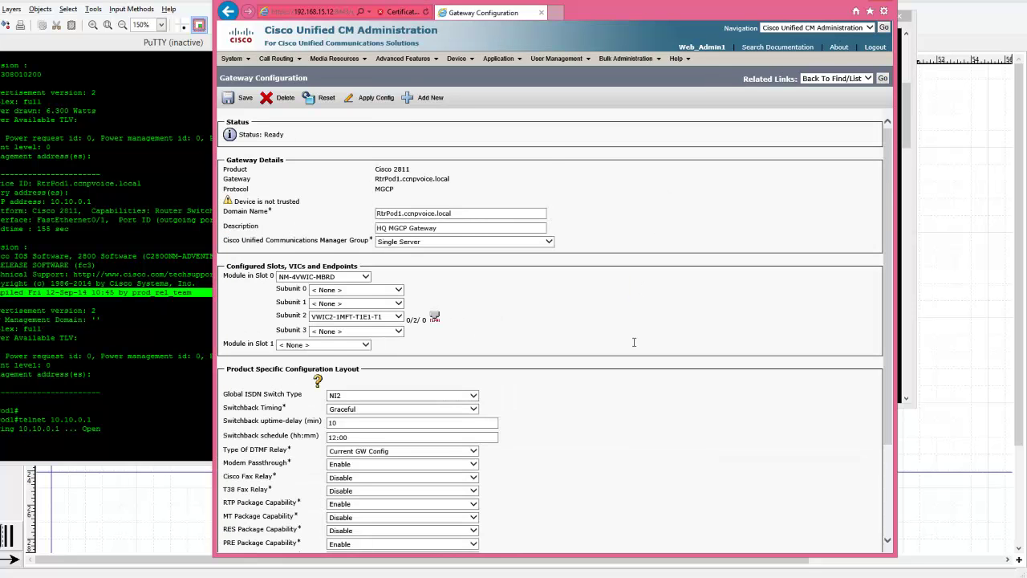
pyautogui.scroll(-1, 634, 341)
pyautogui.scroll(1, 608, 296)
# Step: Switch to the Telnet session at 10.10.0.1 and list the router's installed hardware with sh inventory
pyautogui.click(160, 429)
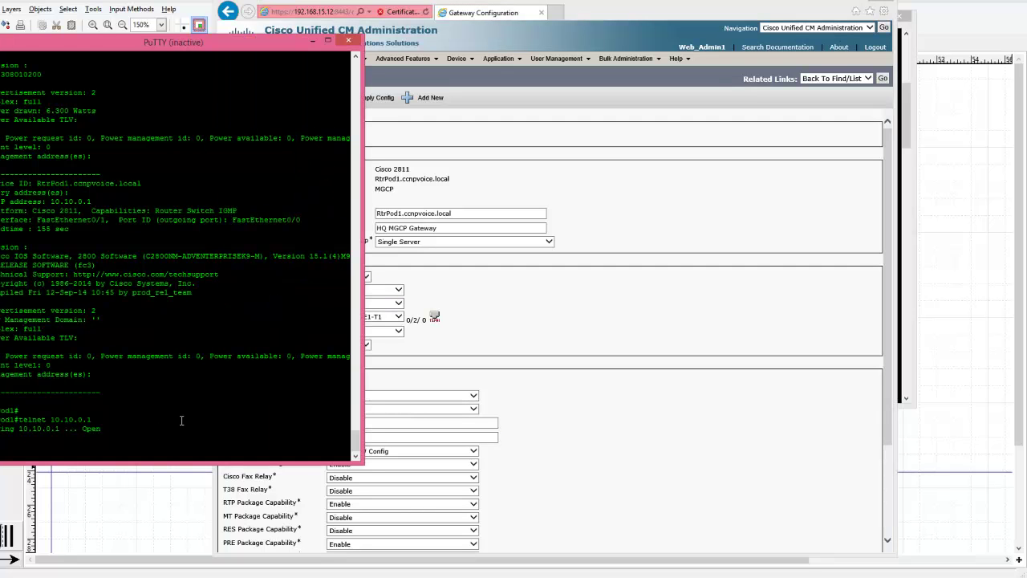
pyautogui.click(113, 574)
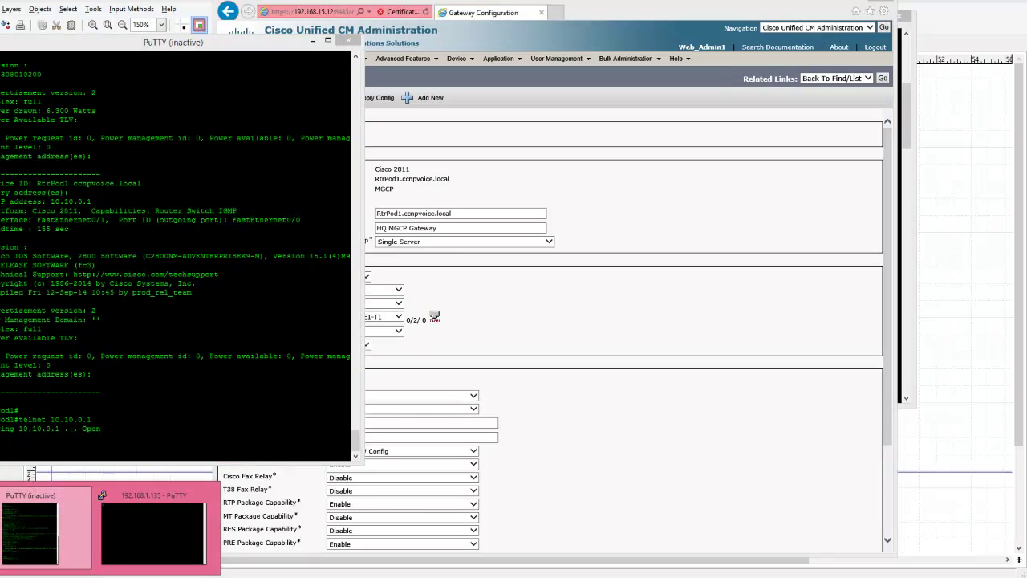
pyautogui.click(134, 552)
pyautogui.click(543, 328)
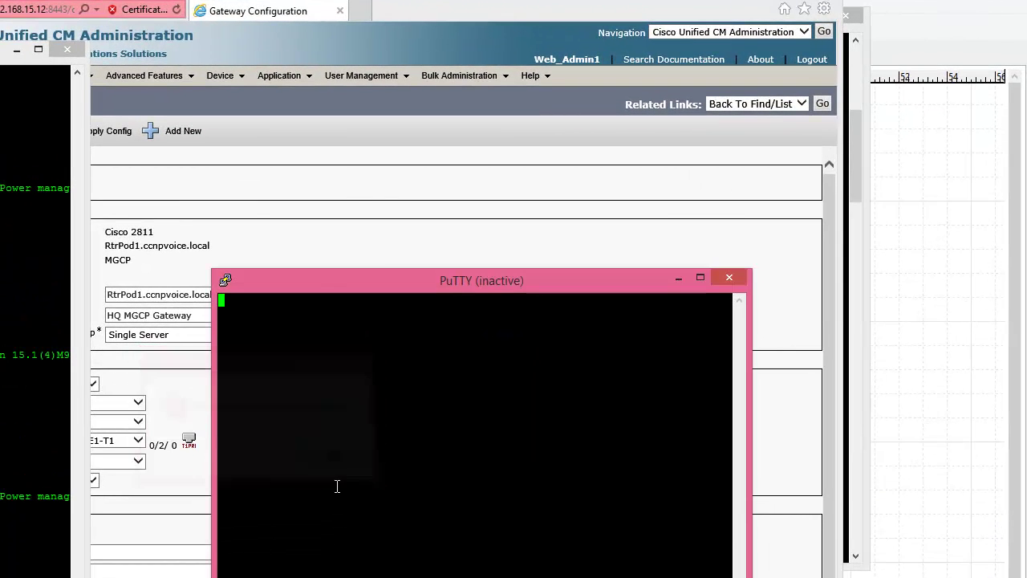
pyautogui.hotkey('alt', 'Tab')
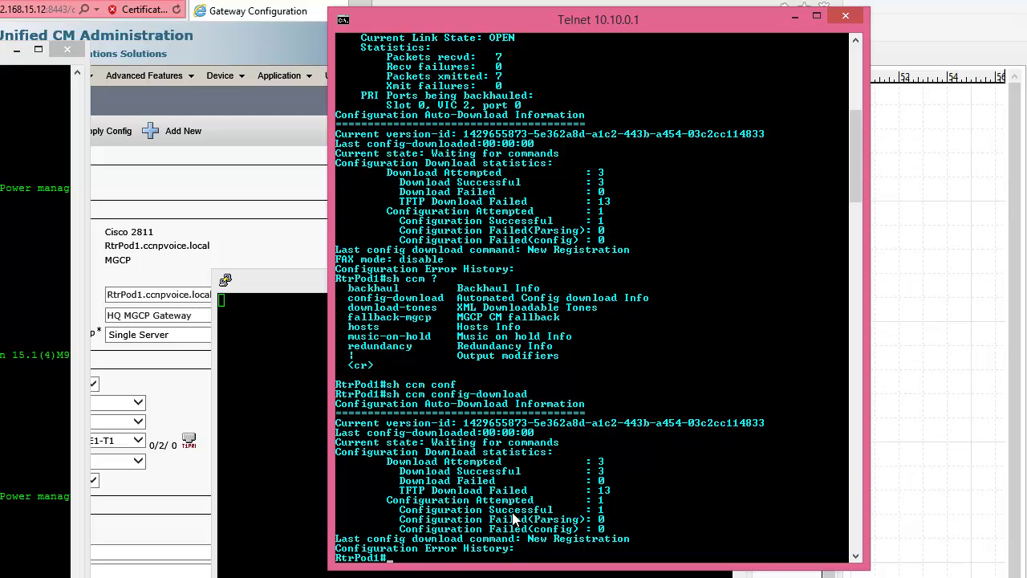
pyautogui.write('sh inventory')
pyautogui.press('Return')
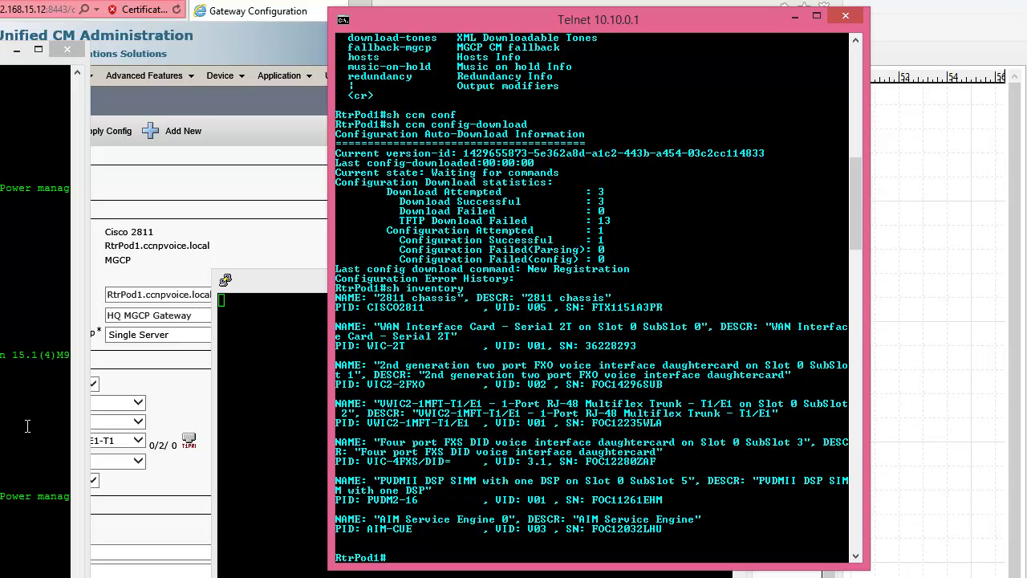
# Step: Switch back to the gateway page, view the 0/2/0 T1 endpoint's settings, and return to the MGCP configuration
pyautogui.click(117, 419)
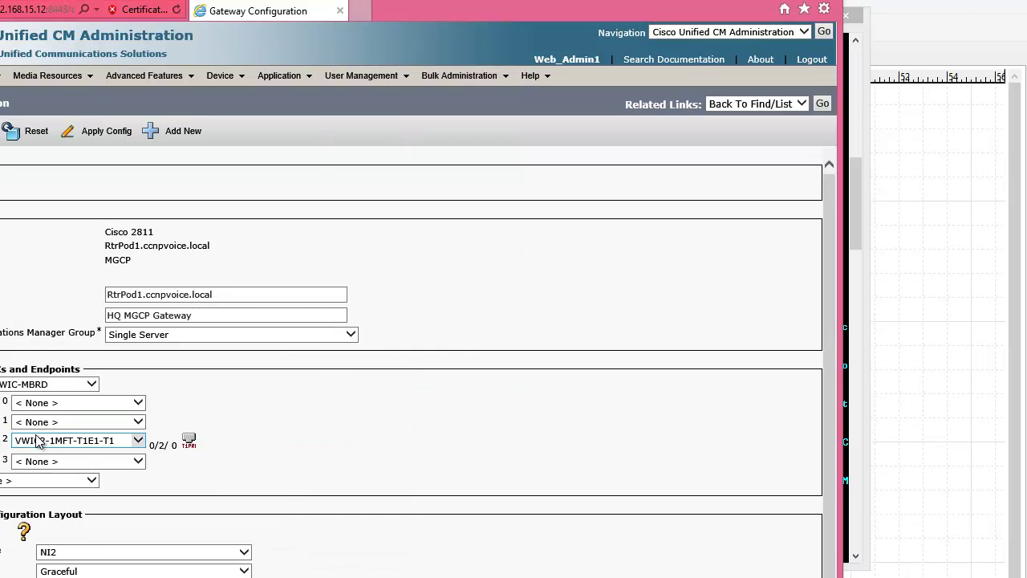
pyautogui.click(189, 441)
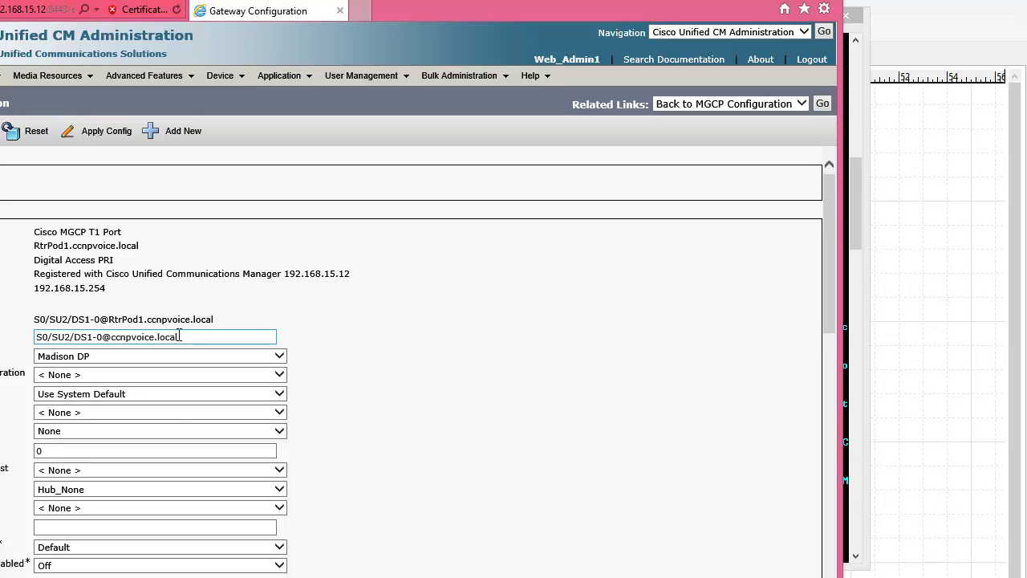
pyautogui.click(820, 104)
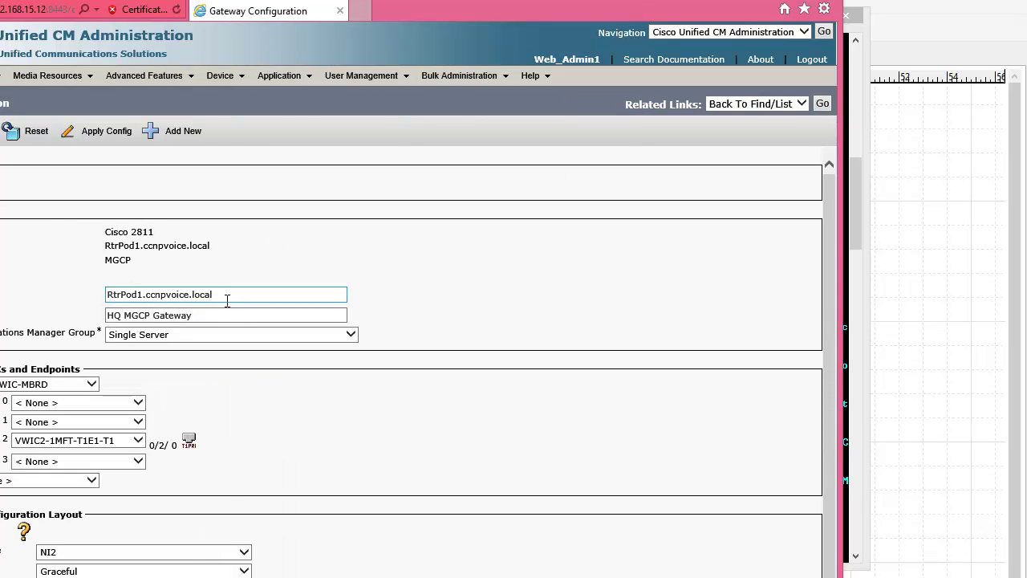
# Step: Show the router's running configuration with sh run in the Telnet session at 10.10.0.1
pyautogui.click(854, 387)
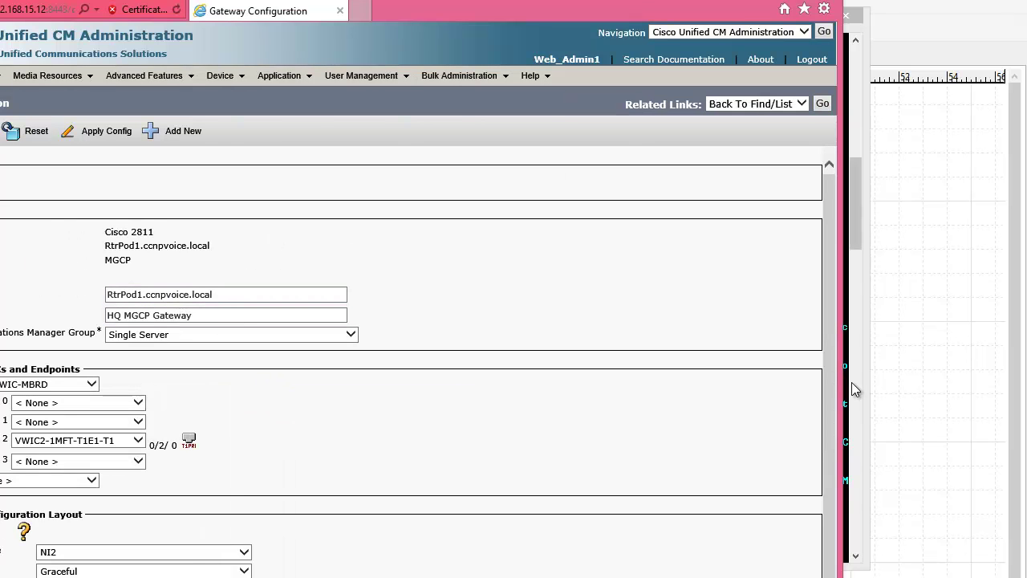
pyautogui.write('sh')
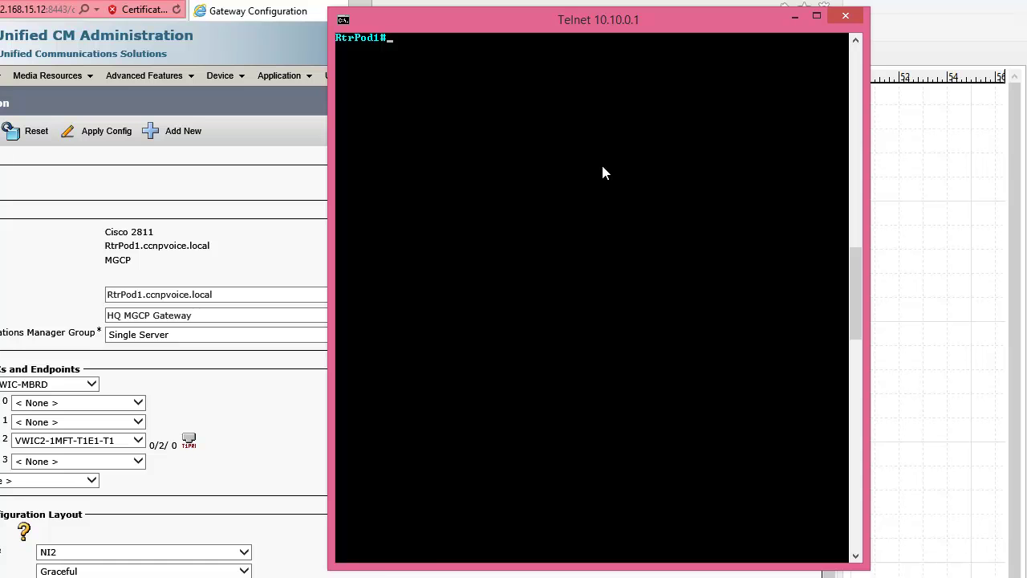
pyautogui.write(' run')
pyautogui.press('Return')
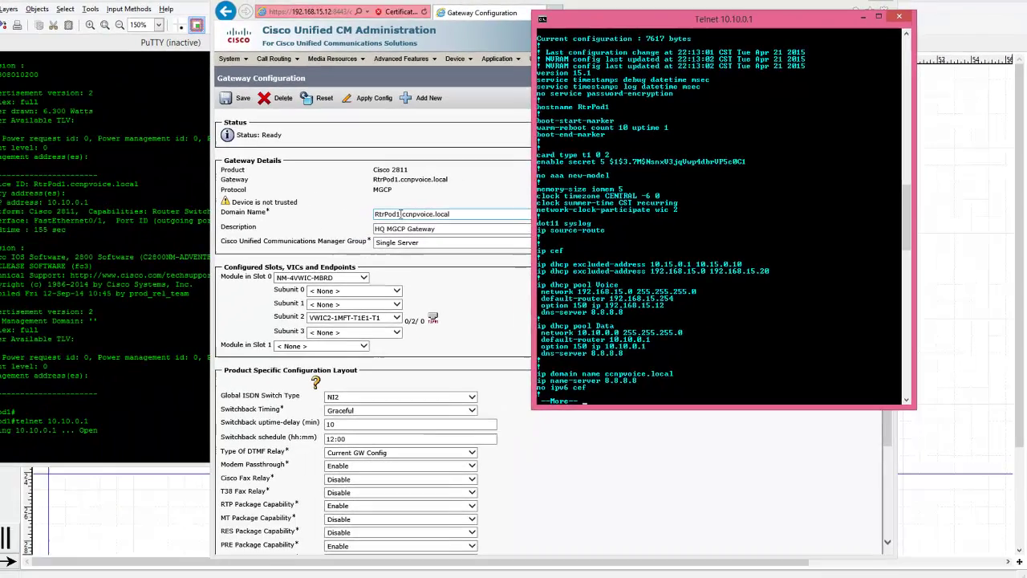
# Step: Highlight the hostname part and then the ccnpvoice.local part of the gateway's Domain Name to compare with the router's configuration
pyautogui.click(401, 213)
pyautogui.moveTo(400, 213); pyautogui.dragTo(376, 214)
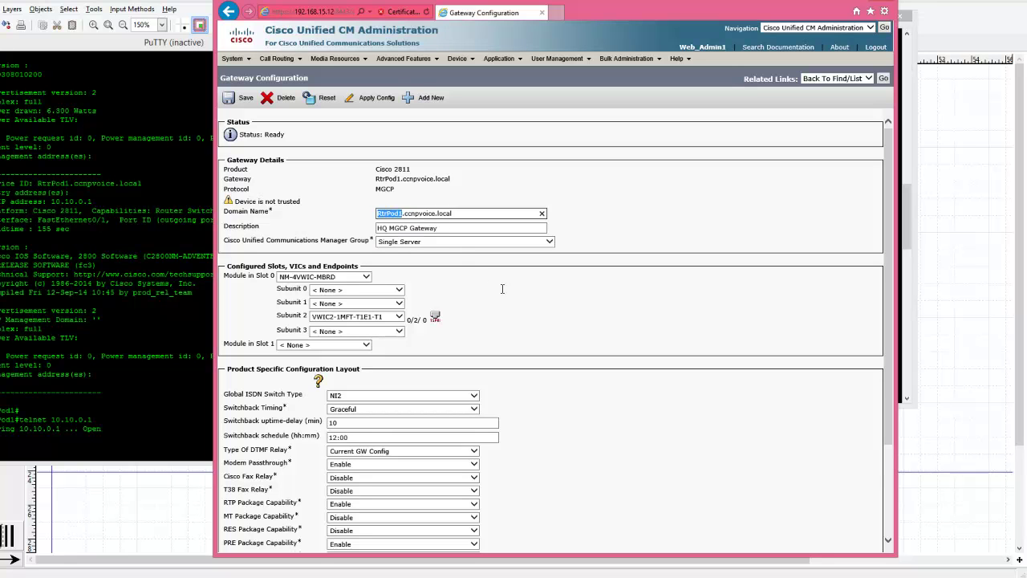
pyautogui.moveTo(452, 214); pyautogui.dragTo(406, 214)
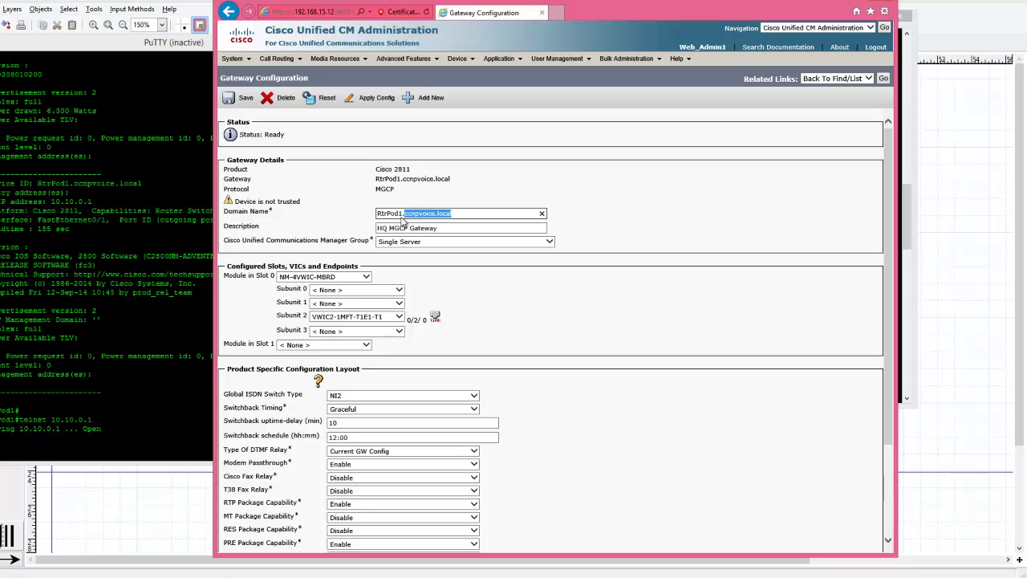
# Step: Close the inactive PuTTY session and move the browser window so the gateway page sits beside the Telnet session
pyautogui.moveTo(812, 9); pyautogui.dragTo(732, 57)
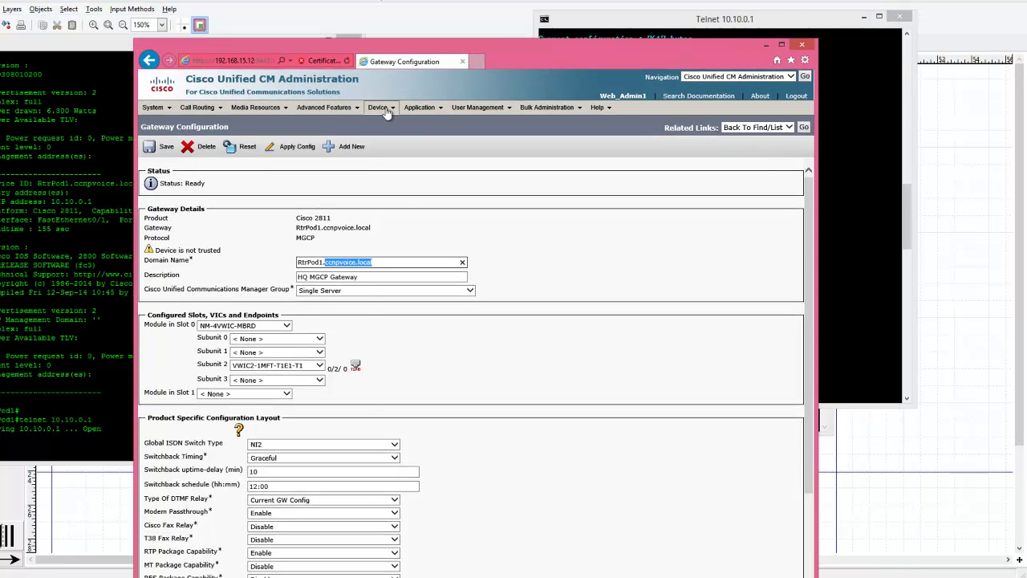
pyautogui.click(102, 113)
pyautogui.click(347, 40)
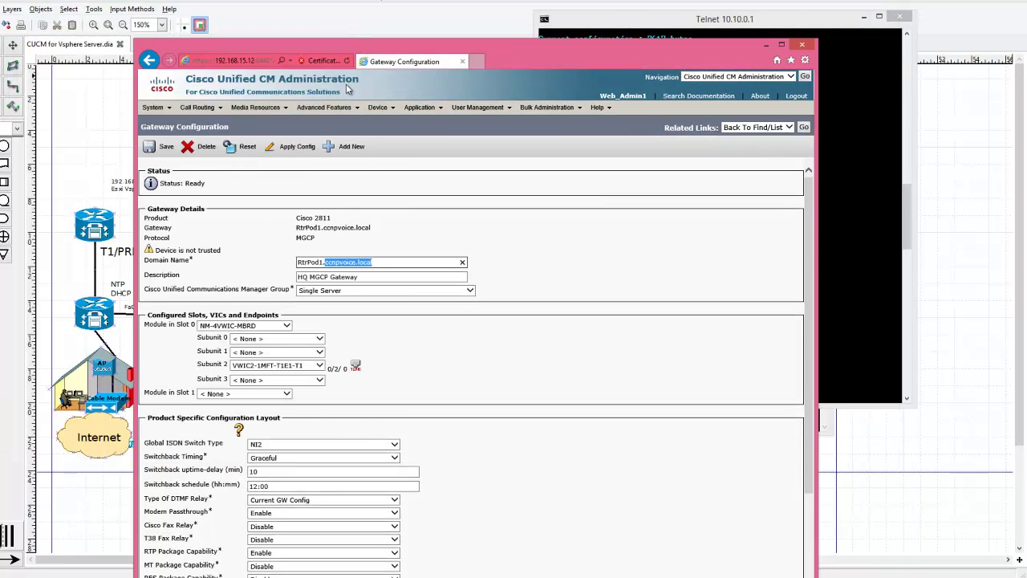
pyautogui.moveTo(666, 50); pyautogui.dragTo(589, 42)
# Step: Leave the paged output in the Telnet session and show only the MGCP configuration with sh run | s mgcp
pyautogui.click(836, 101)
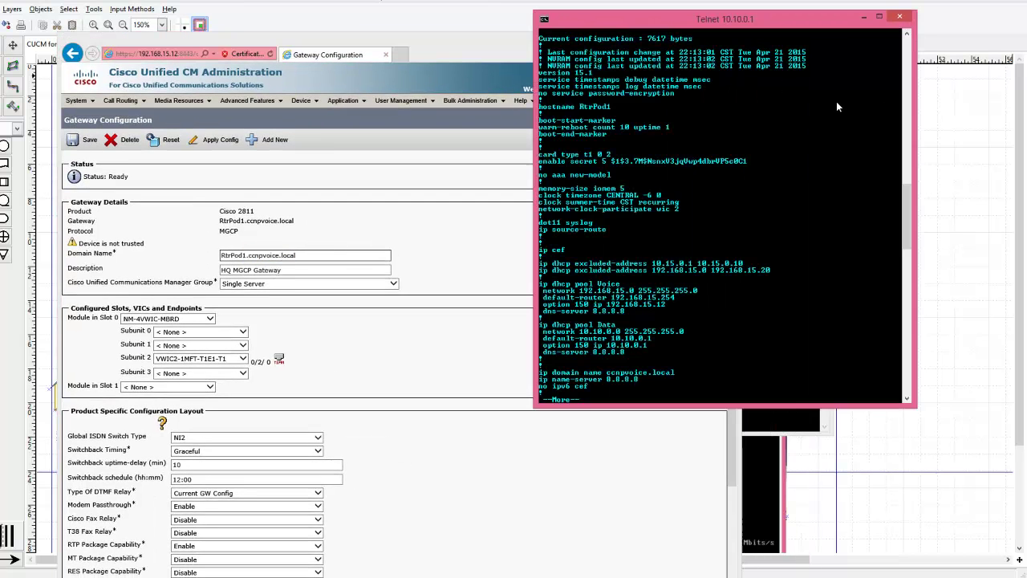
pyautogui.press('Return')
pyautogui.write('sh run |')
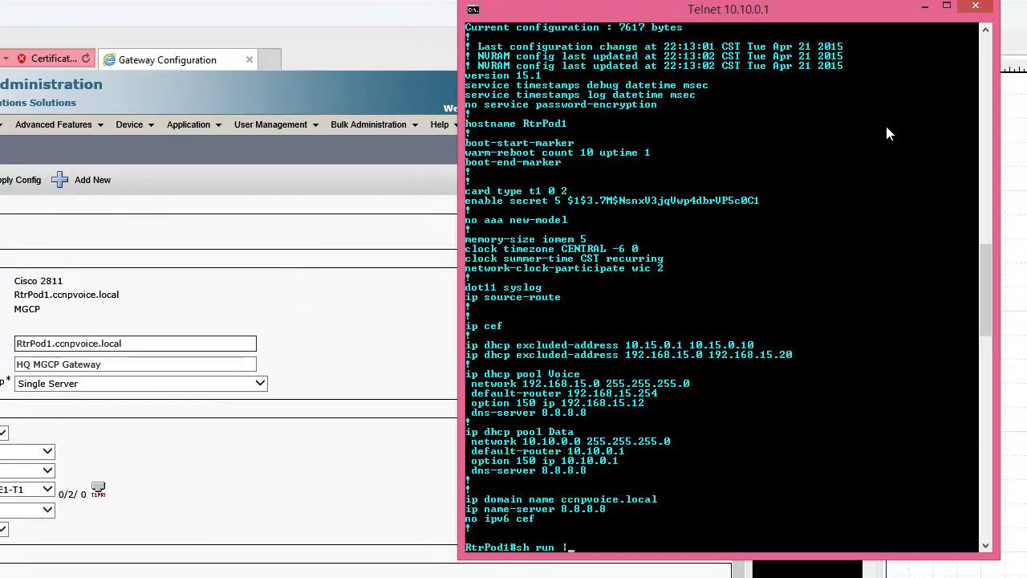
pyautogui.write(' s mgcp')
pyautogui.press('Return')
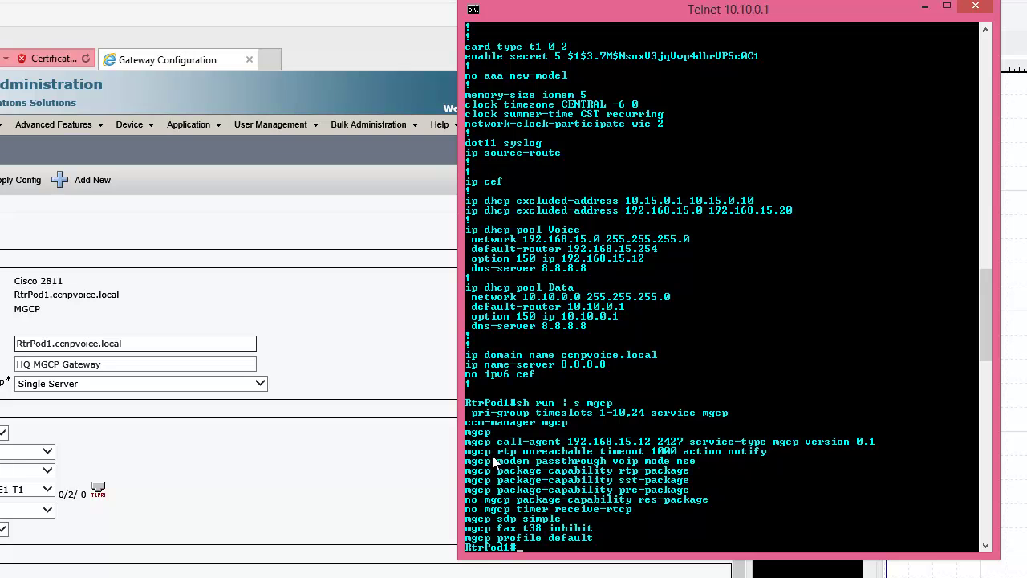
# Step: Show the router's running configuration again with sh run to compare hostname and domain name with the gateway's Domain Name
pyautogui.write('sh run')
pyautogui.press('Return')
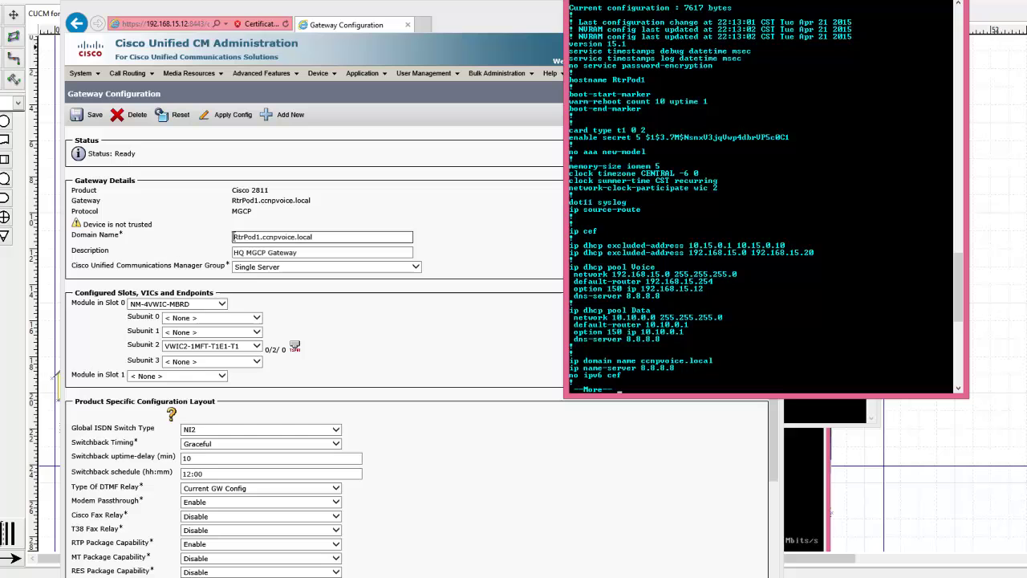
pyautogui.click(25, 339)
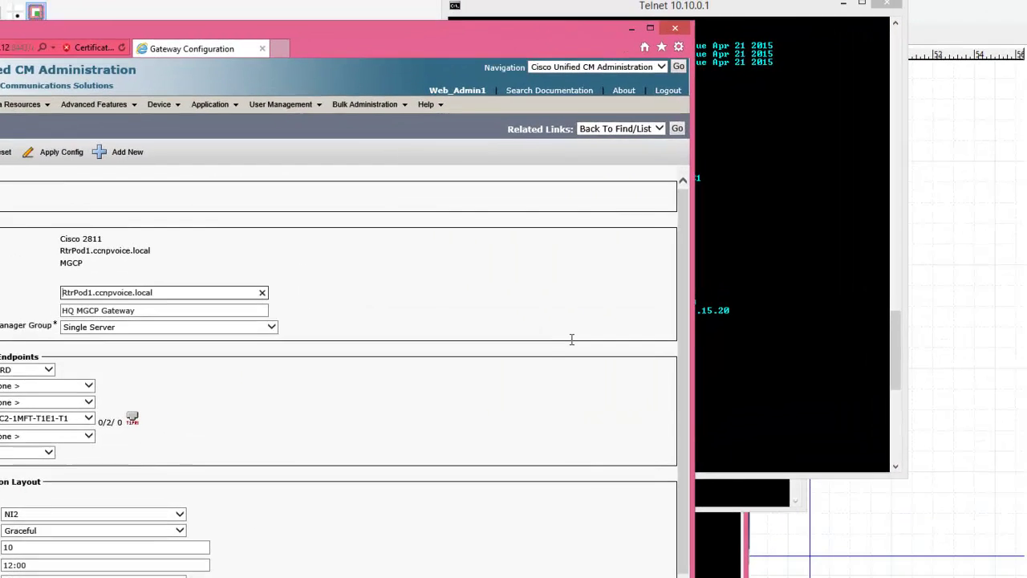
pyautogui.click(795, 296)
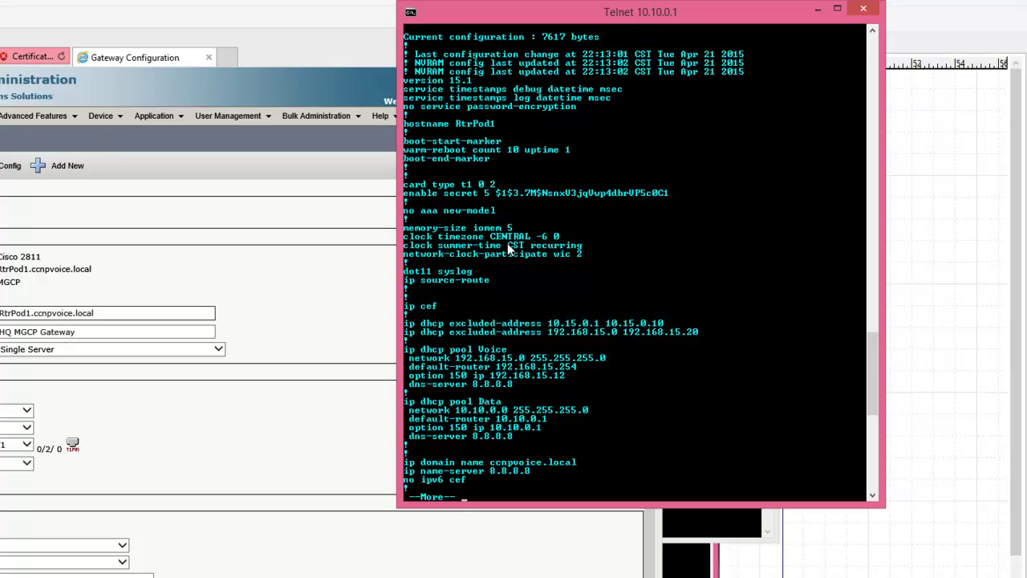
# Step: Leave the paged output, list the sh ccm options, and show the automated download information with sh ccm config-download
pyautogui.write('q')
pyautogui.write('sh ccm')
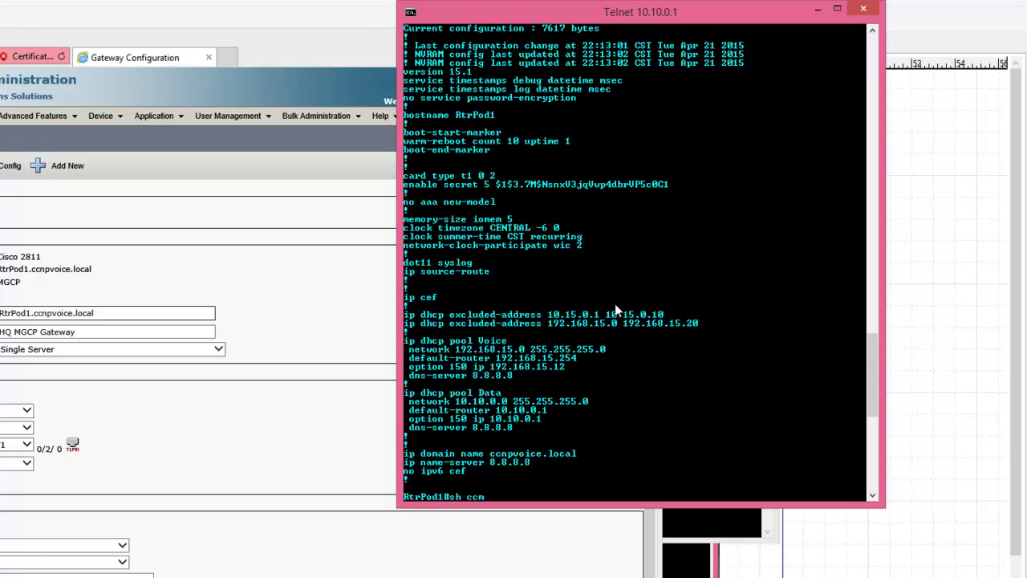
pyautogui.write('?')
pyautogui.write('conf')
pyautogui.press('Tab')
pyautogui.press('Return')
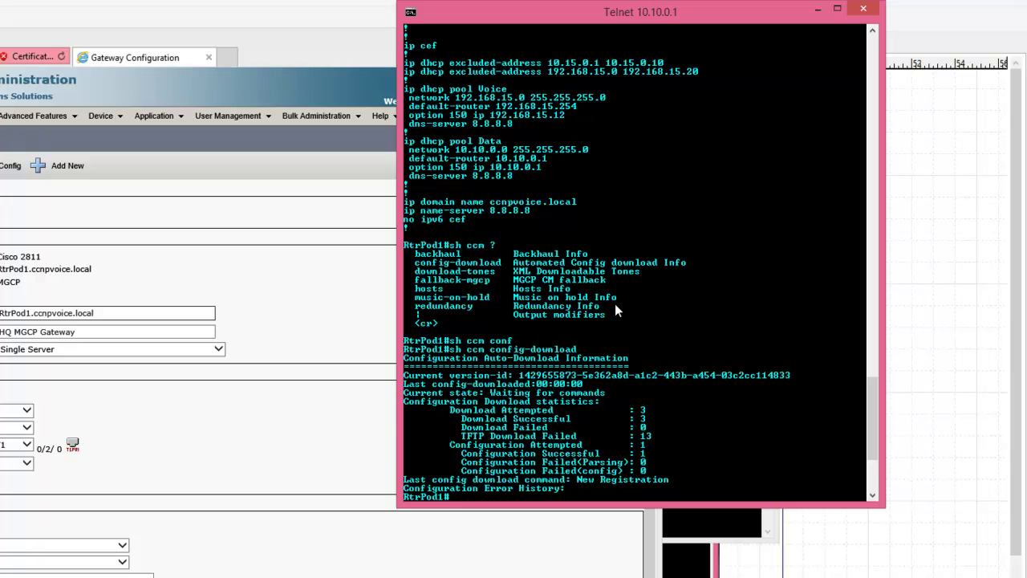
pyautogui.scroll(-2, 615, 303)
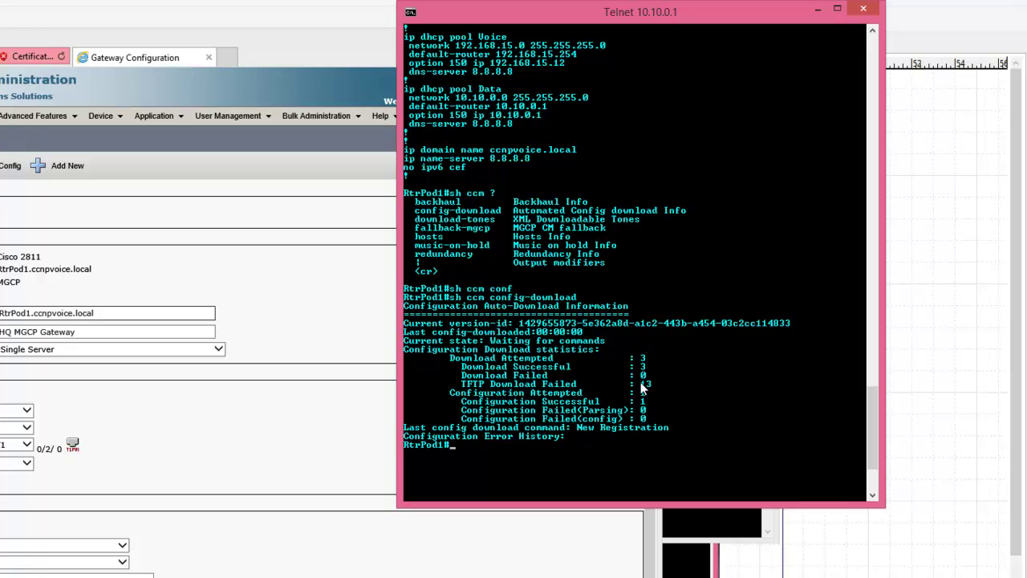
# Step: Show the router's call manager registration status with sh ccm-manager and close the inactive PuTTY session covering the output
pyautogui.write('s')
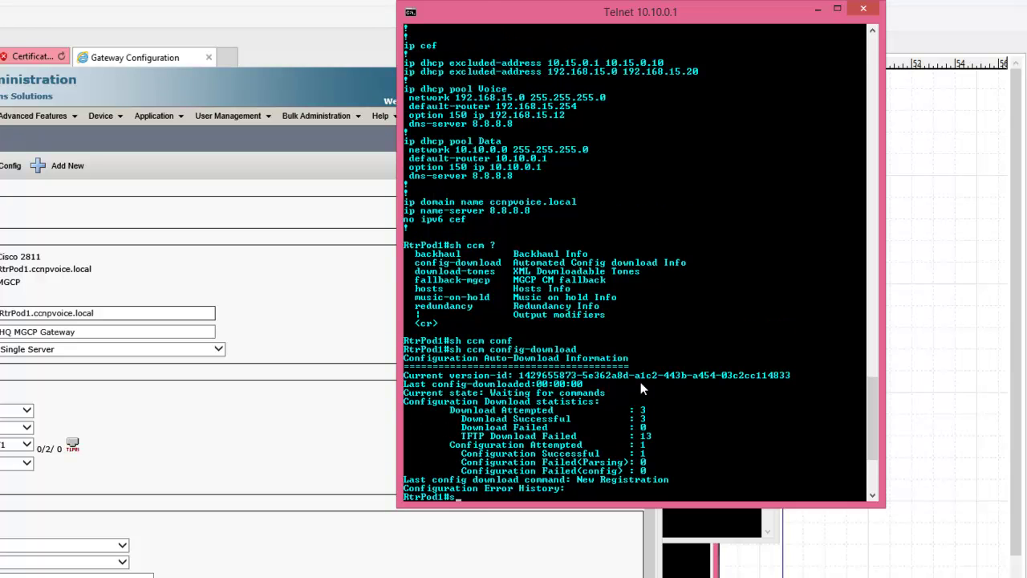
pyautogui.write('h ccm-manager')
pyautogui.press('Return')
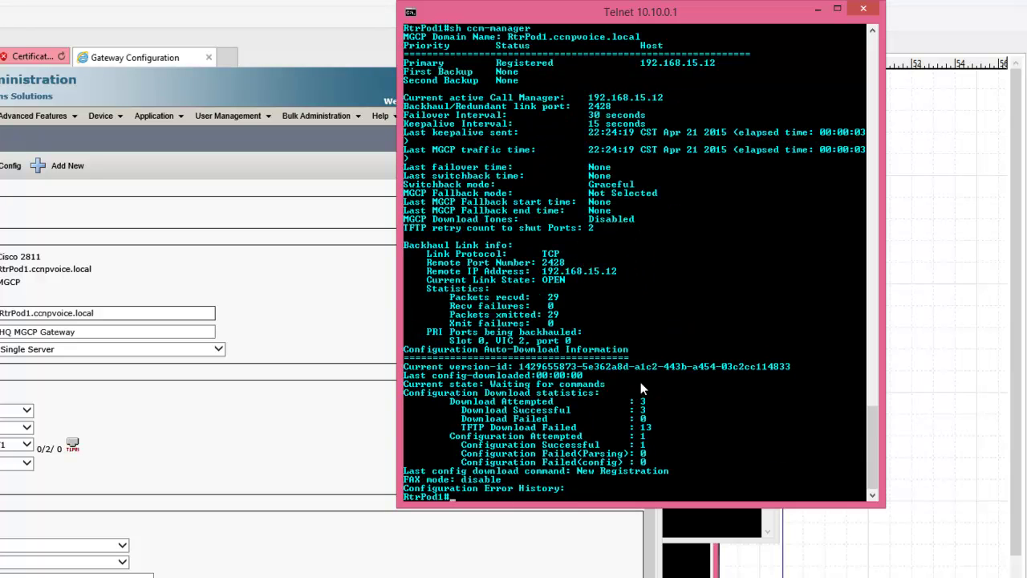
pyautogui.press('Up')
pyautogui.press('Return')
pyautogui.moveTo(540, 24); pyautogui.dragTo(453, 94)
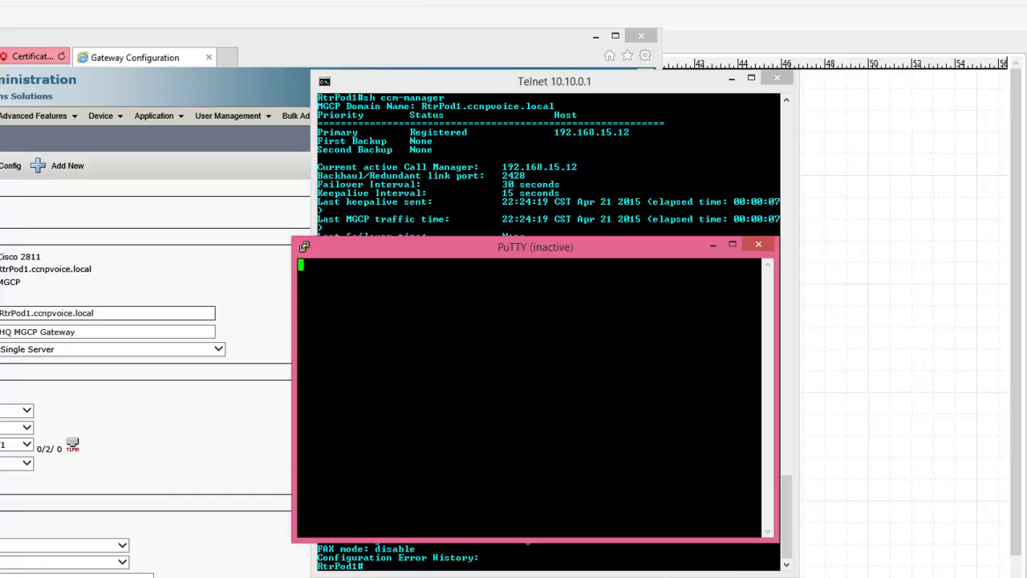
pyautogui.click(758, 245)
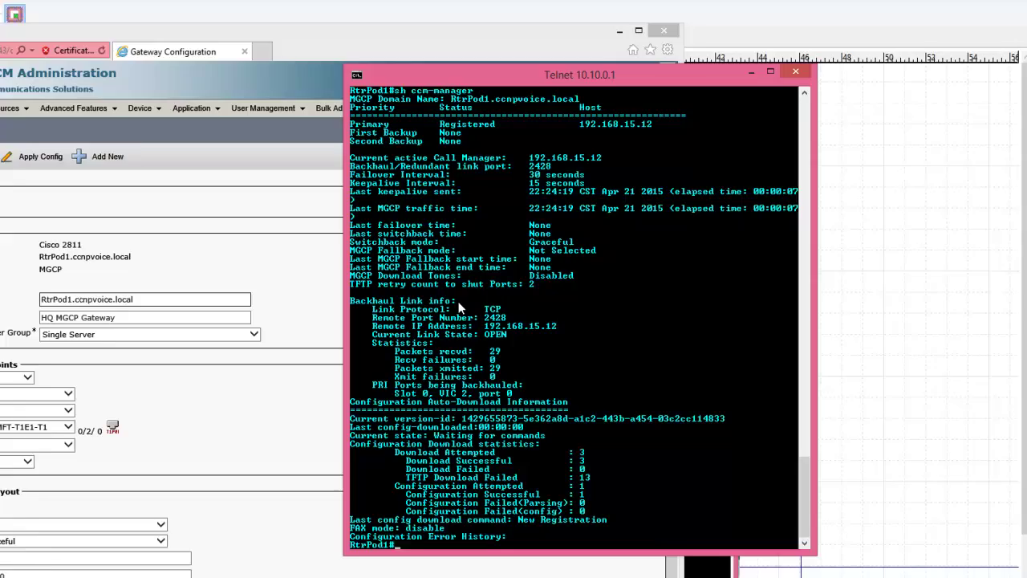
# Step: Return to Cisco Unified CM Administration in the browser and find all existing route groups
pyautogui.click(264, 99)
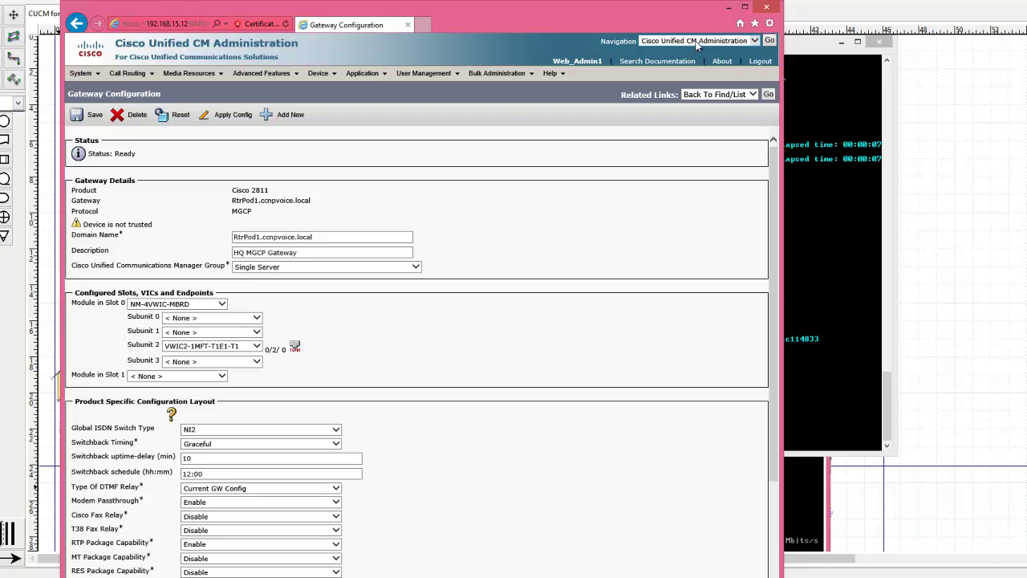
pyautogui.moveTo(364, 81)
pyautogui.moveTo(133, 75)
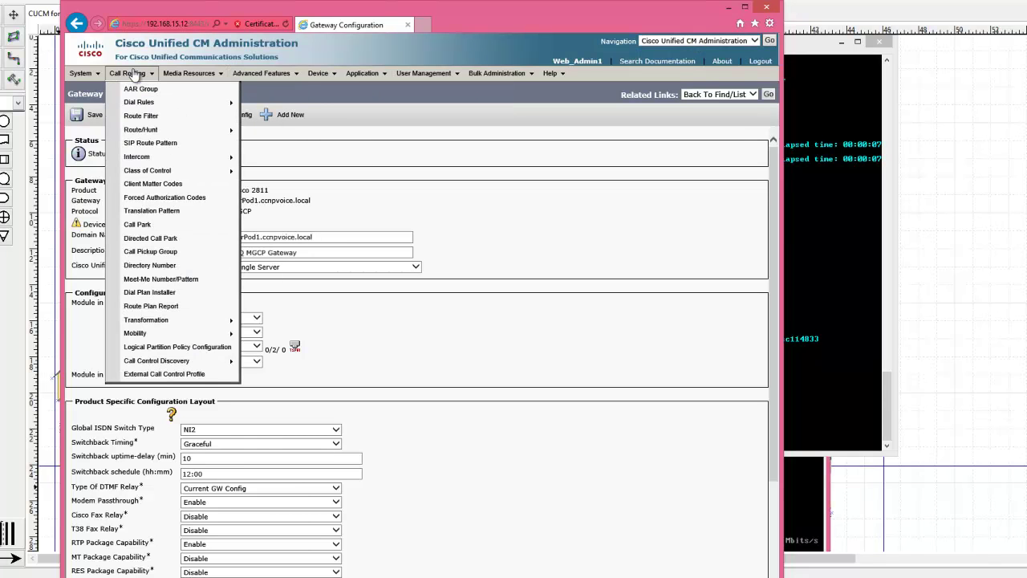
pyautogui.moveTo(147, 131)
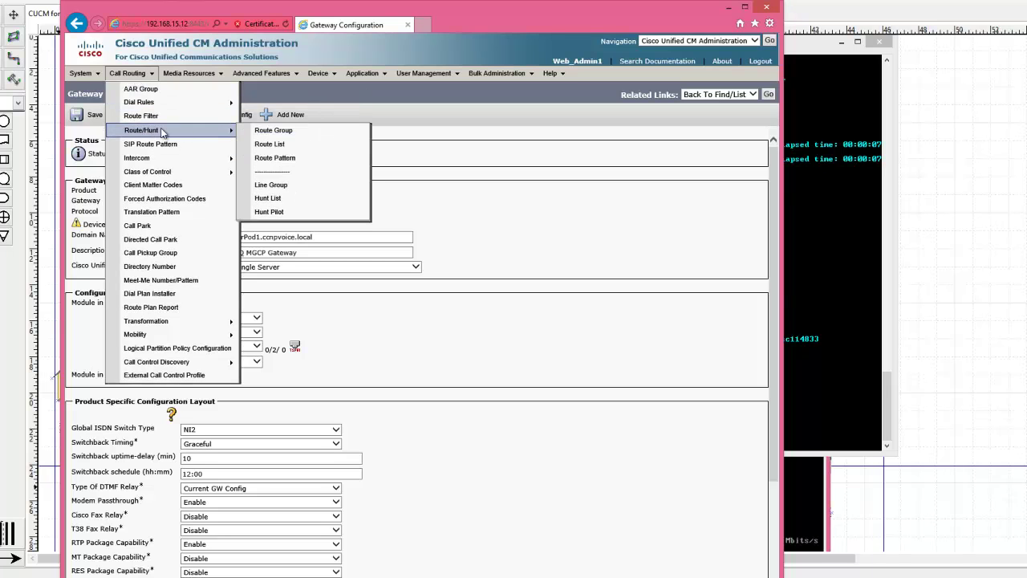
pyautogui.click(279, 133)
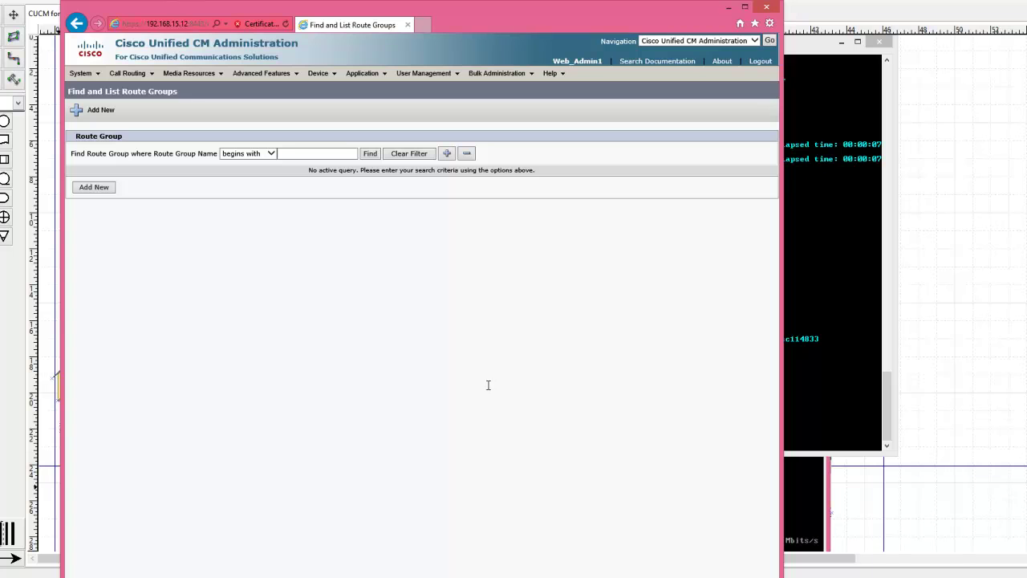
pyautogui.click(370, 155)
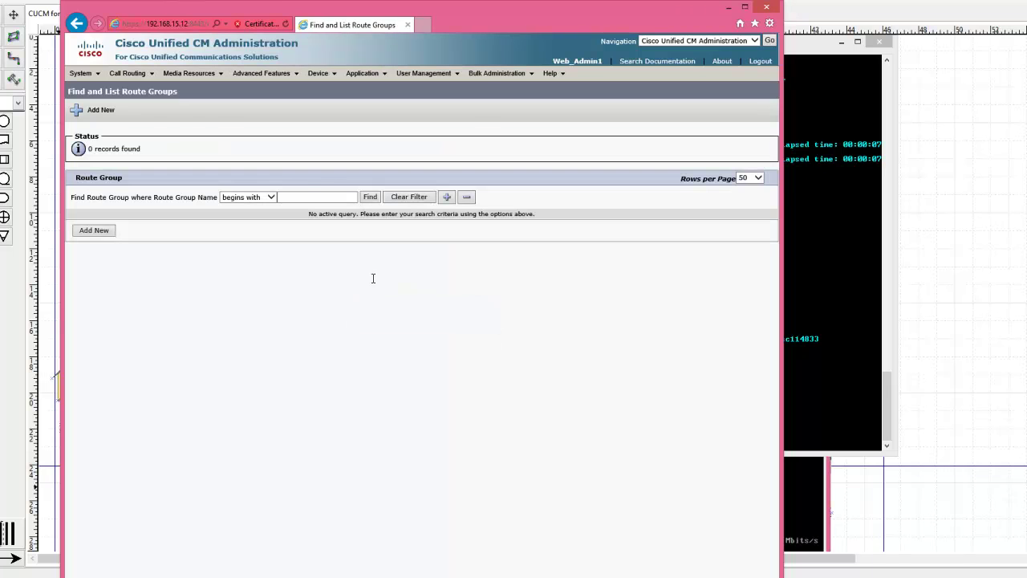
# Step: Start a new route group named Madison-RG
pyautogui.click(89, 232)
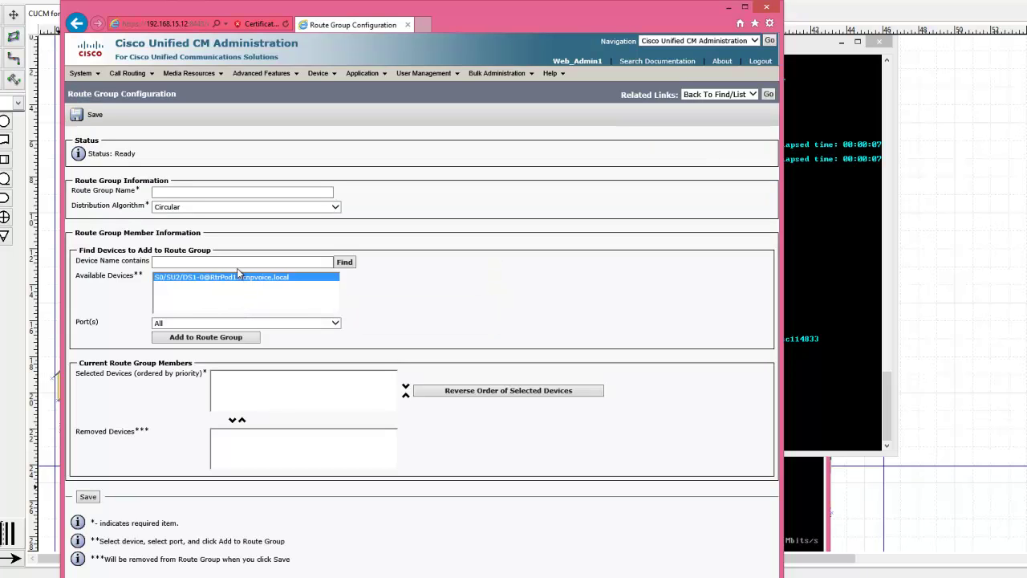
pyautogui.click(226, 190)
pyautogui.write('Mad')
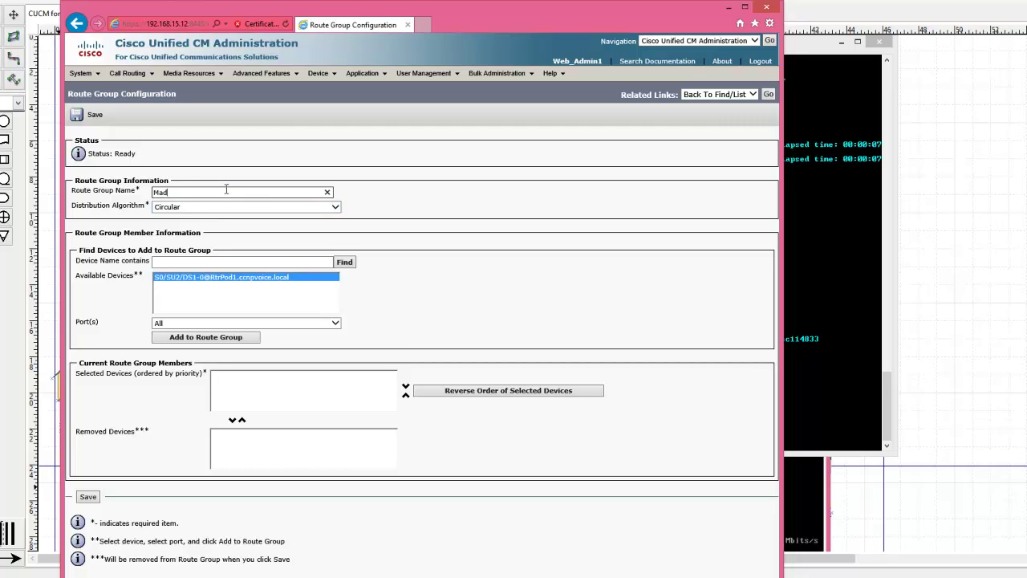
pyautogui.write('ison-RG')
pyautogui.press('Tab')
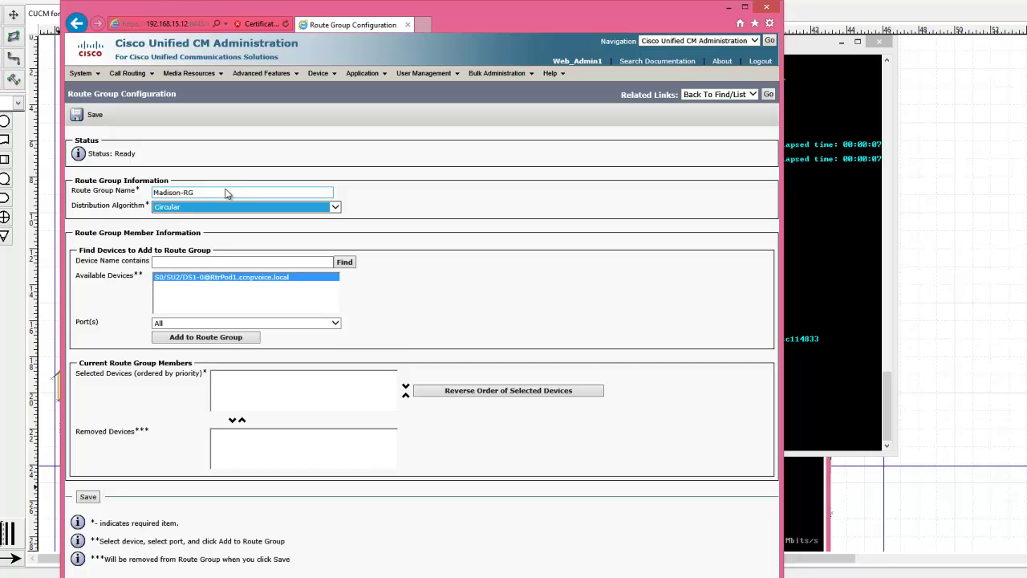
pyautogui.click(257, 262)
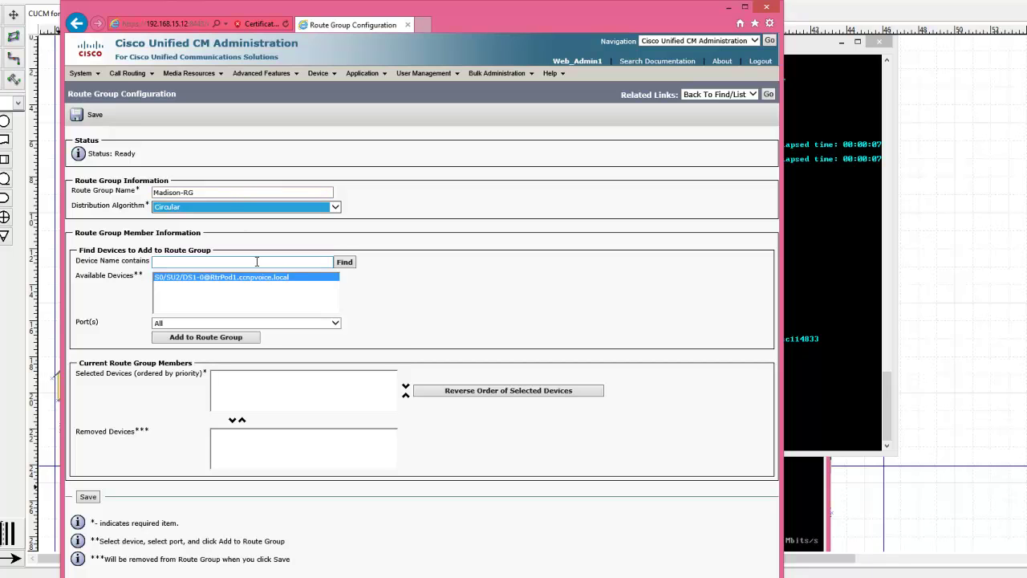
pyautogui.click(237, 336)
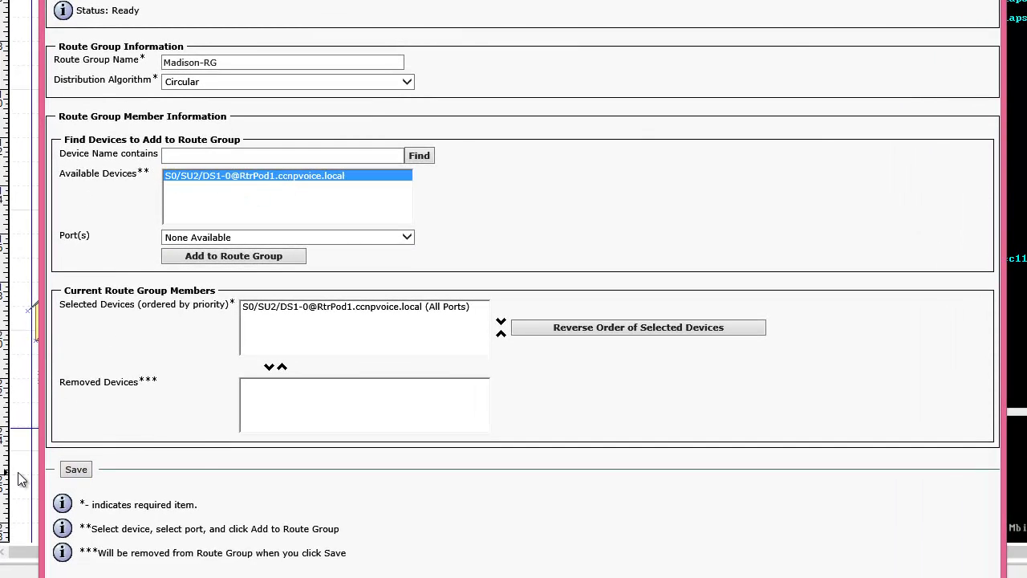
pyautogui.click(76, 469)
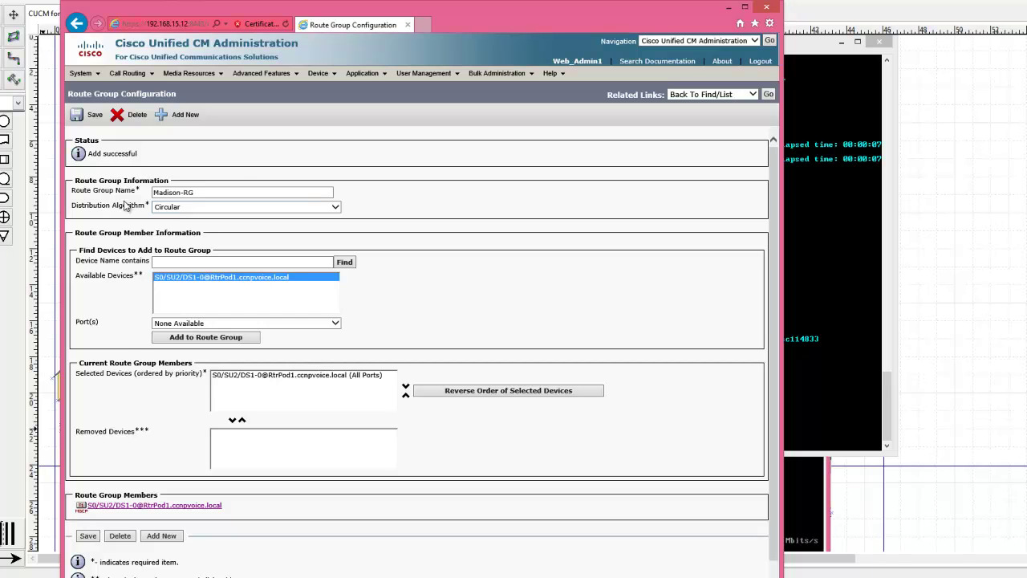
# Step: Find all existing route lists in the call routing configuration
pyautogui.click(144, 75)
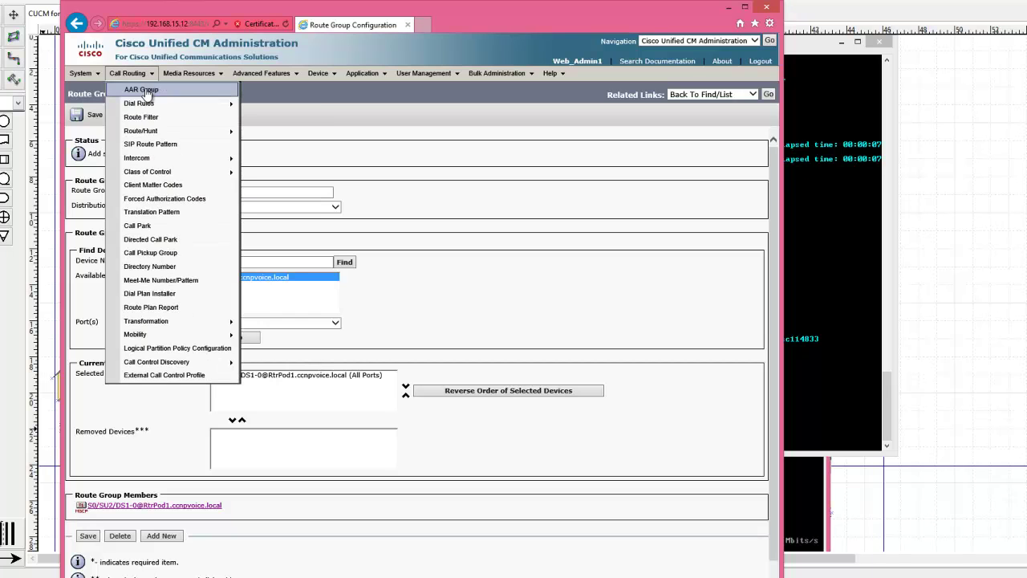
pyautogui.moveTo(153, 134)
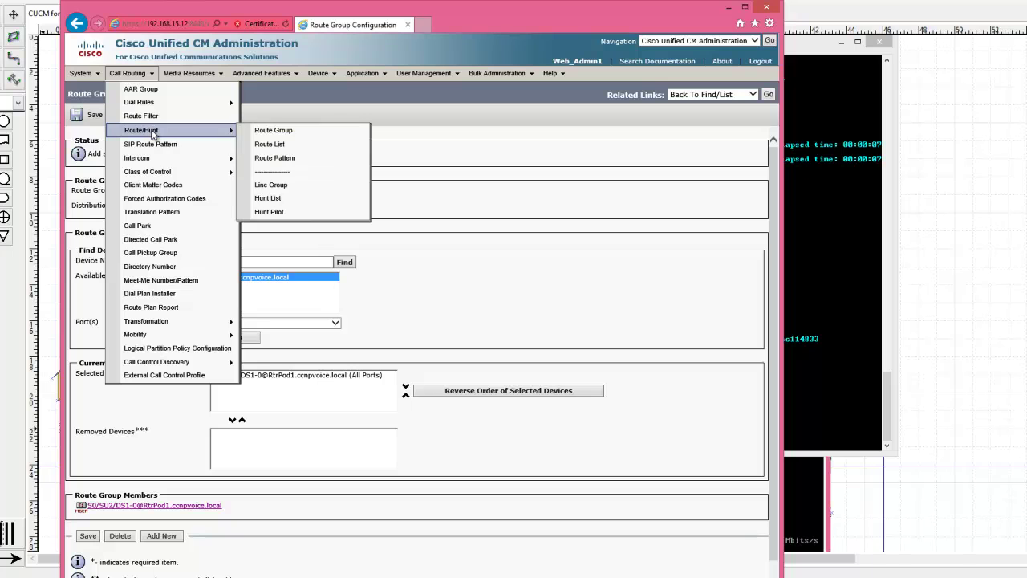
pyautogui.click(270, 144)
pyautogui.click(350, 154)
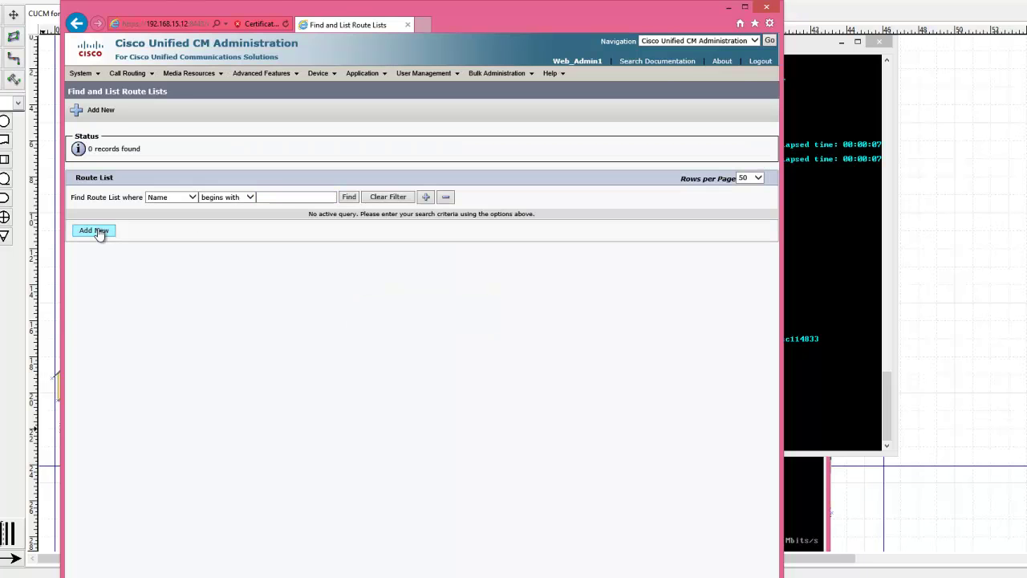
# Step: Create a route list named Madison-RL in the Single Server Communications Manager group and save it
pyautogui.click(96, 231)
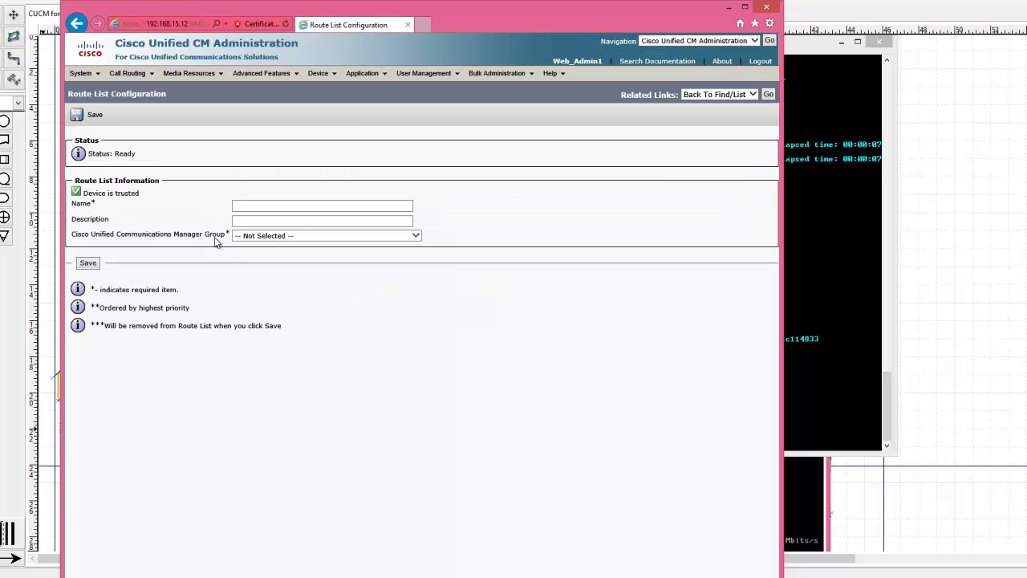
pyautogui.click(251, 206)
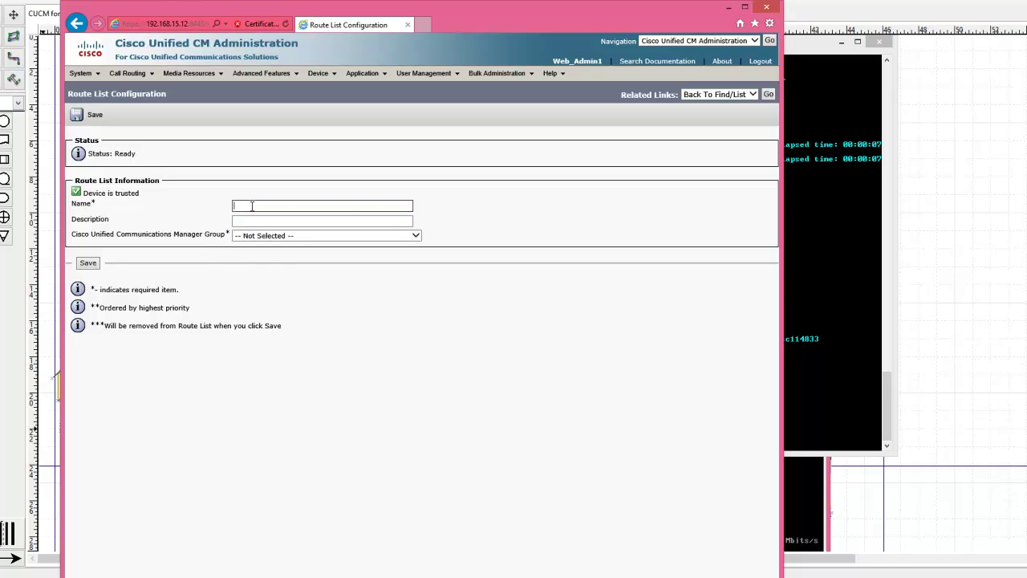
pyautogui.write('Madison-RL')
pyautogui.click(285, 238)
pyautogui.click(283, 243)
pyautogui.click(88, 263)
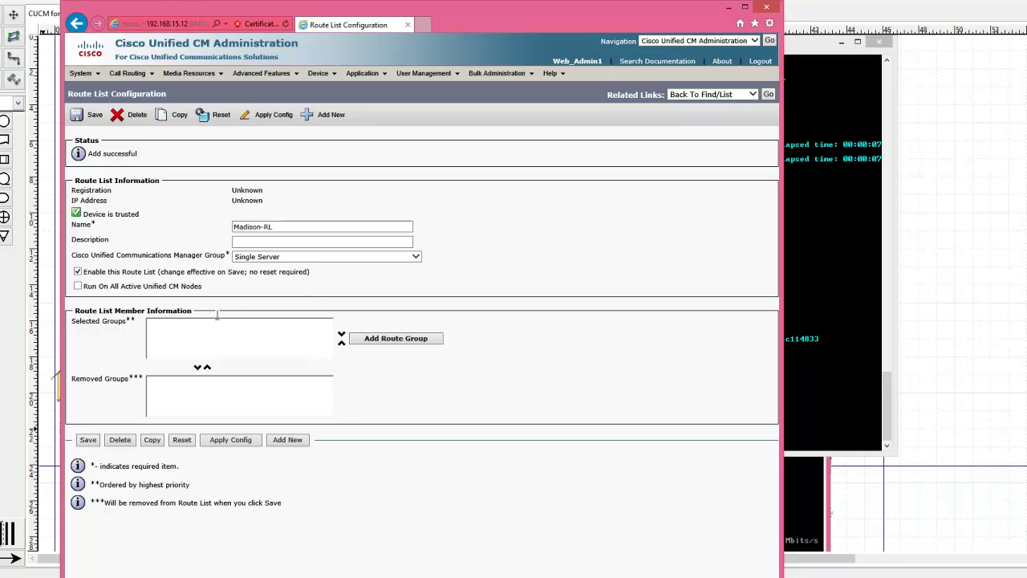
# Step: Add the route group Madison-RG-[NON-QSIG] to the Madison-RL route list, saving the member settings and returning to the route list
pyautogui.click(362, 338)
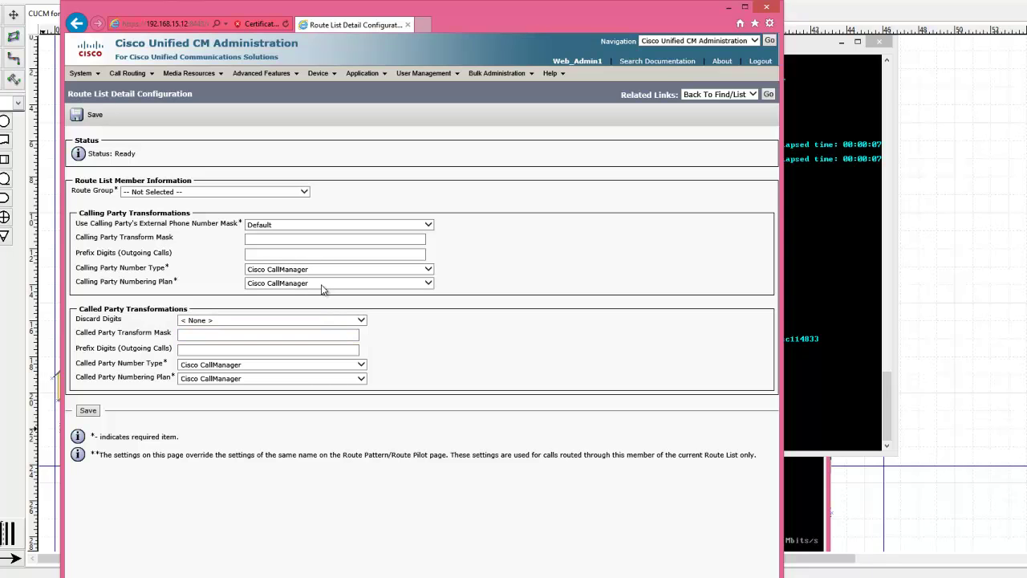
pyautogui.click(303, 192)
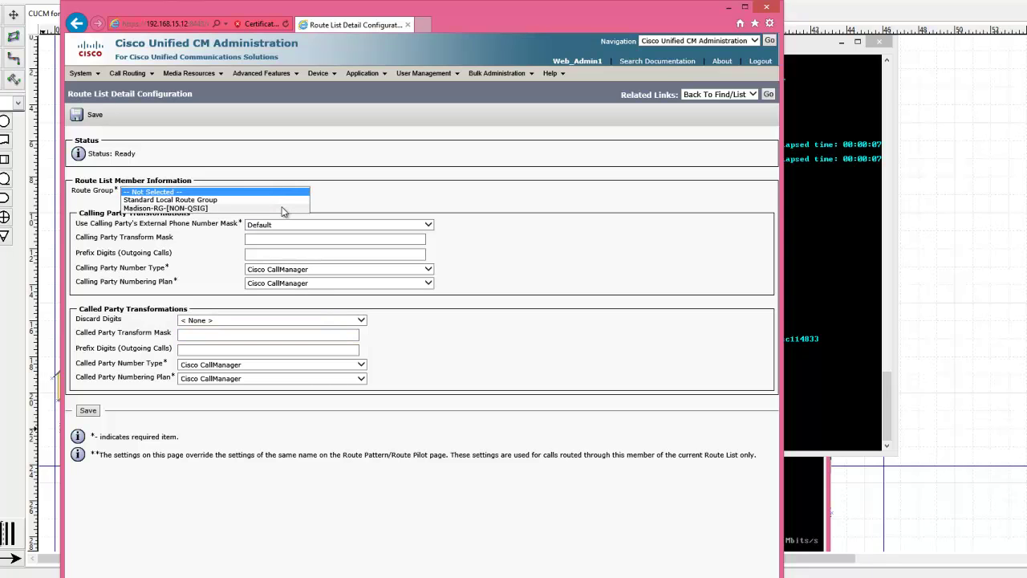
pyautogui.click(282, 208)
pyautogui.click(396, 200)
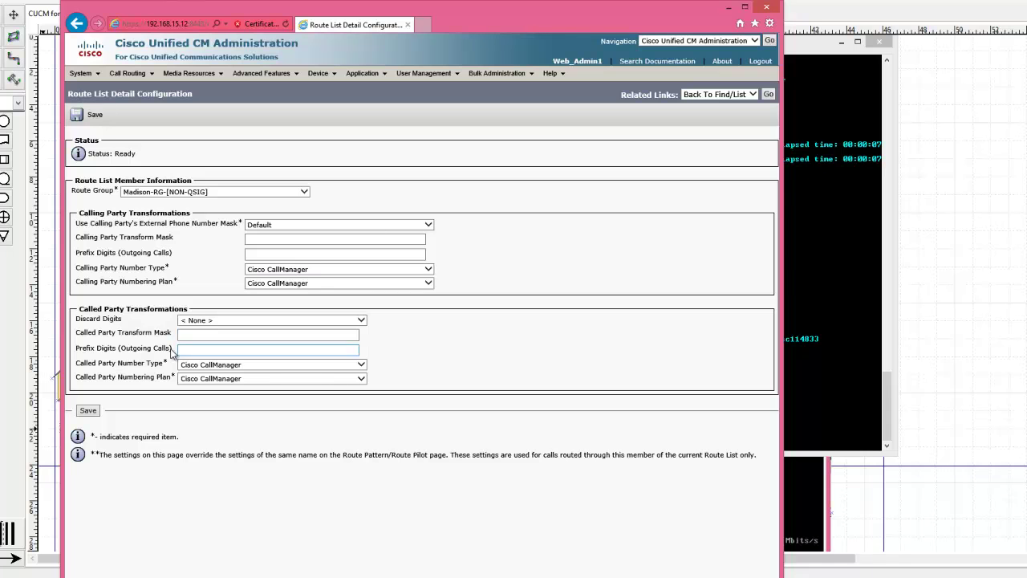
pyautogui.click(87, 410)
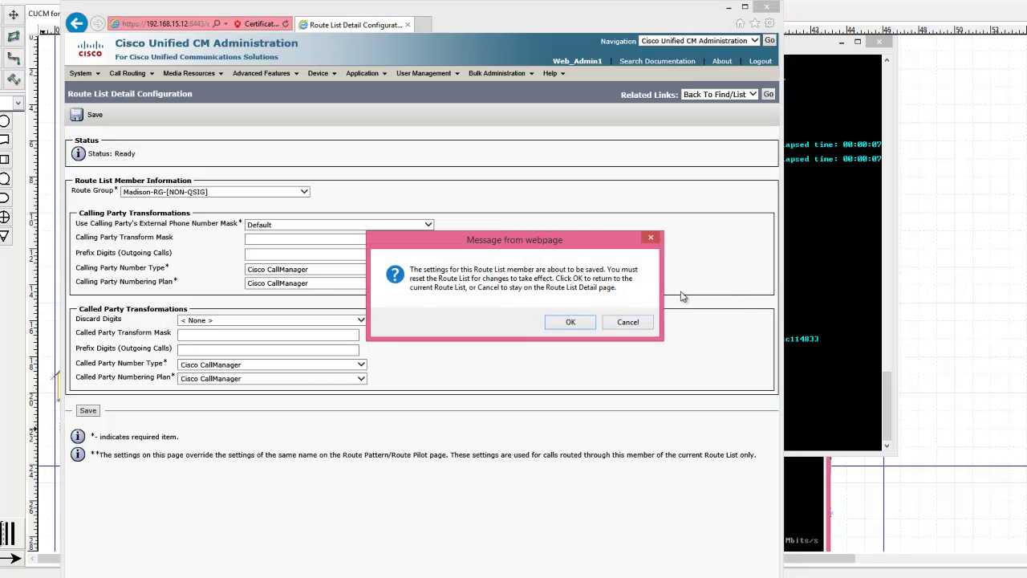
pyautogui.click(581, 322)
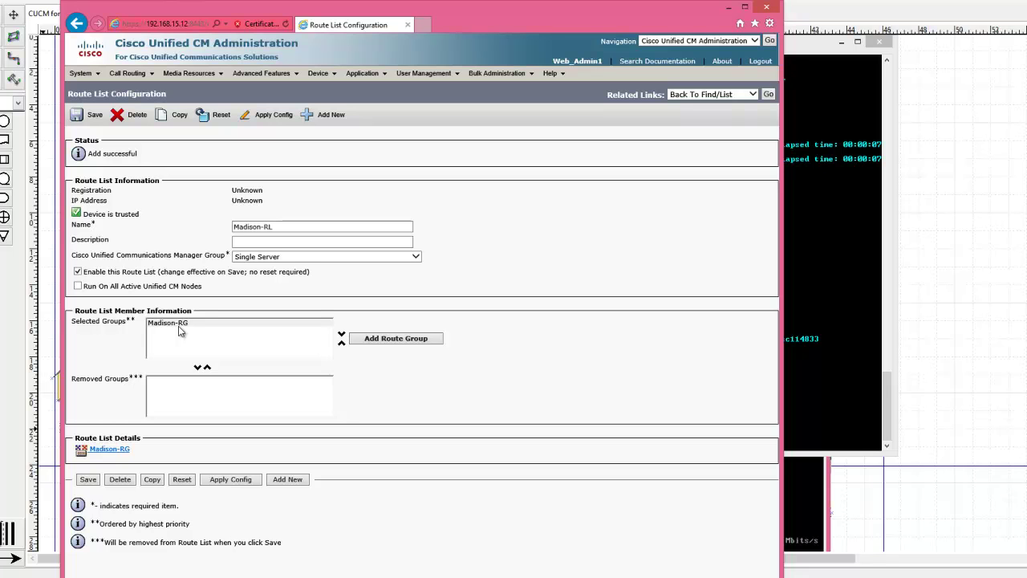
# Step: Save the Madison-RL route list and reset it, closing the Device Reset window
pyautogui.click(89, 479)
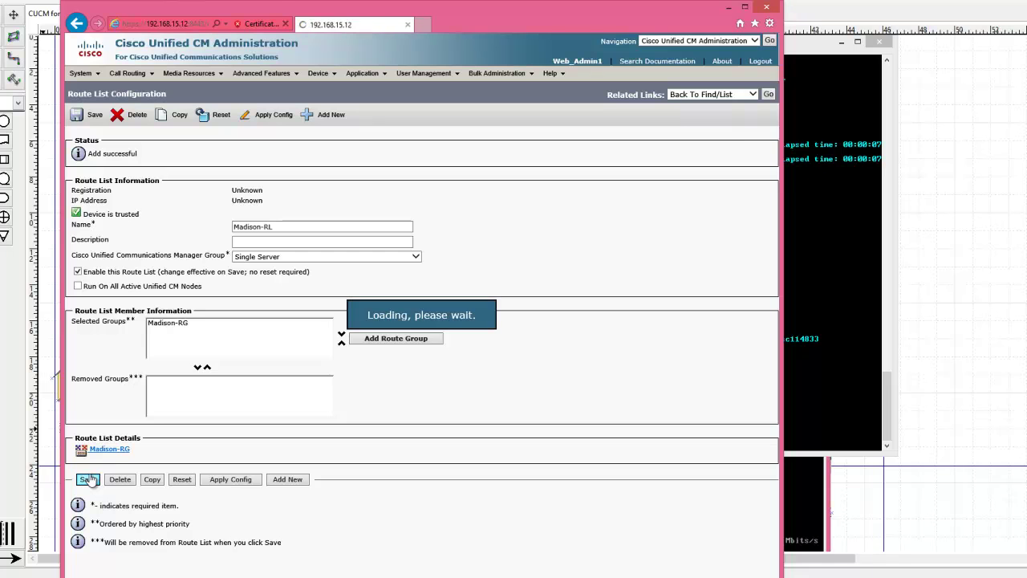
pyautogui.click(189, 480)
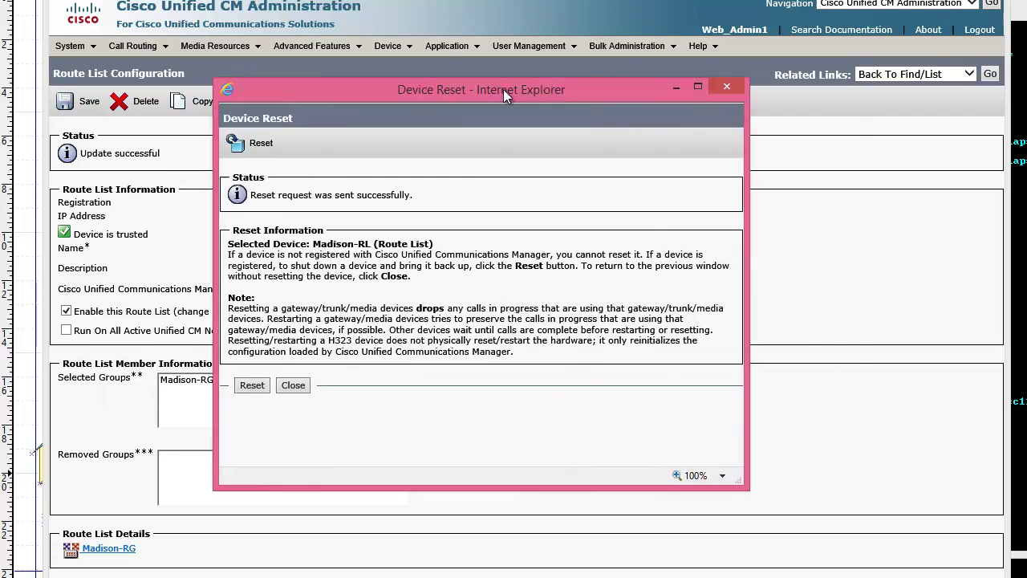
pyautogui.moveTo(503, 90); pyautogui.dragTo(611, 94)
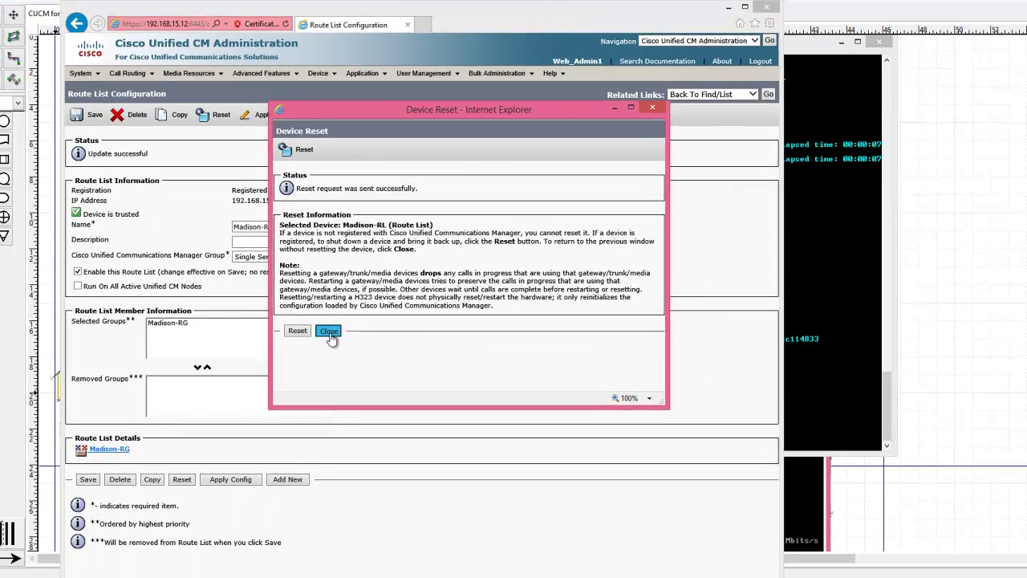
pyautogui.click(403, 392)
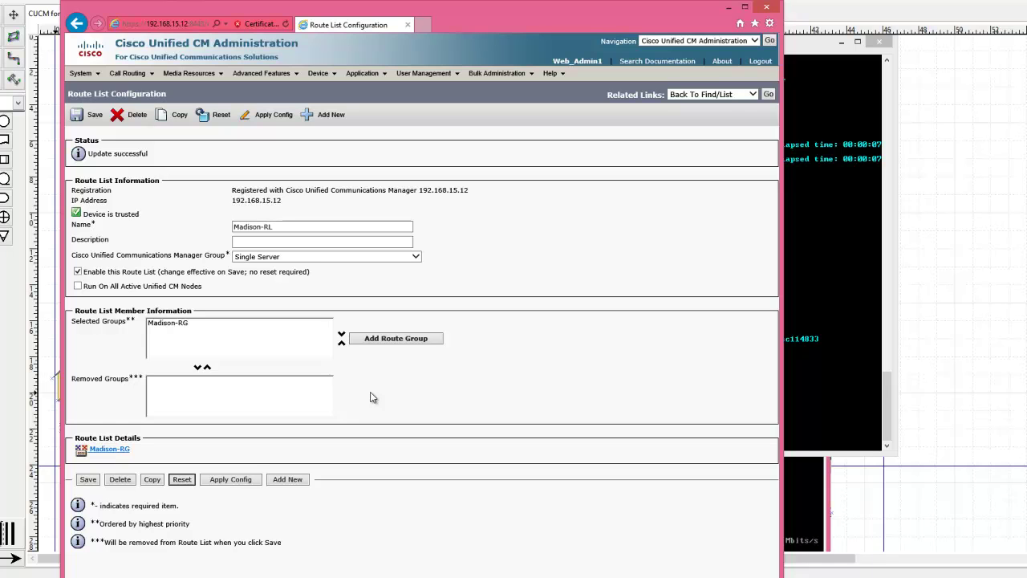
# Step: Highlight the Registration entry of the Madison-RL route list to check its registration with Unified Communications Manager
pyautogui.click(213, 115)
pyautogui.click(87, 479)
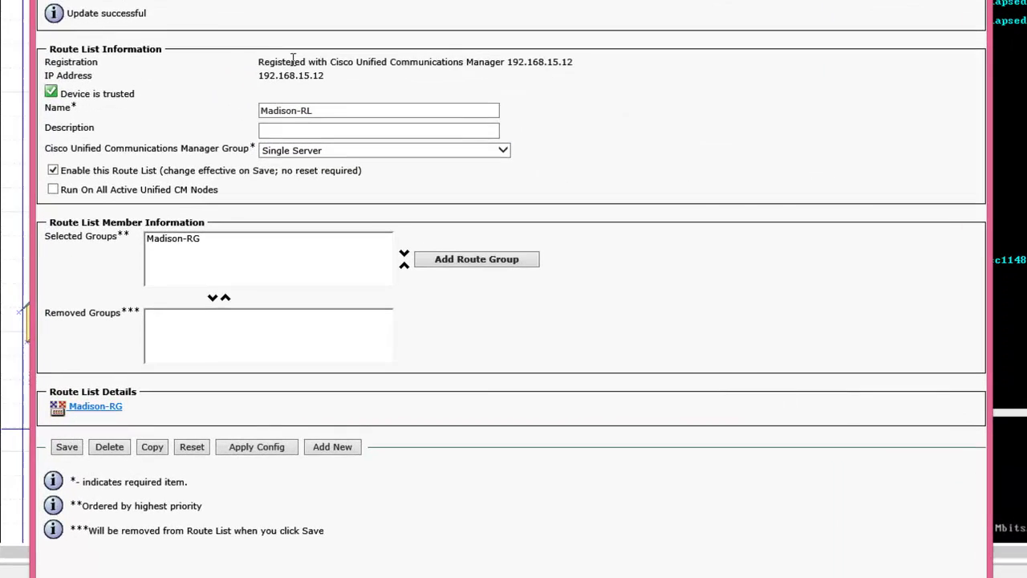
pyautogui.moveTo(258, 192); pyautogui.dragTo(476, 189)
pyautogui.moveTo(590, 55); pyautogui.dragTo(576, 56)
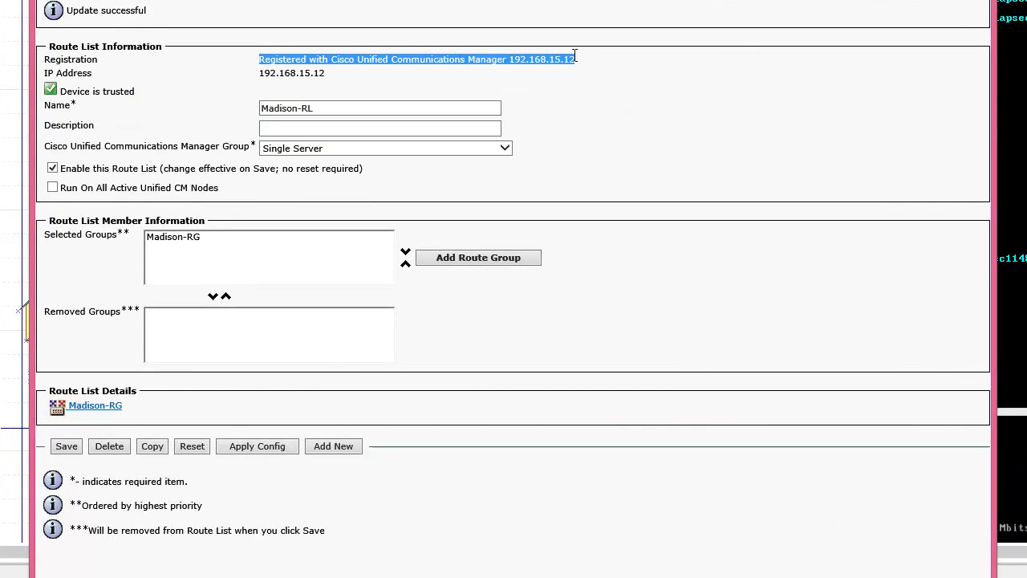